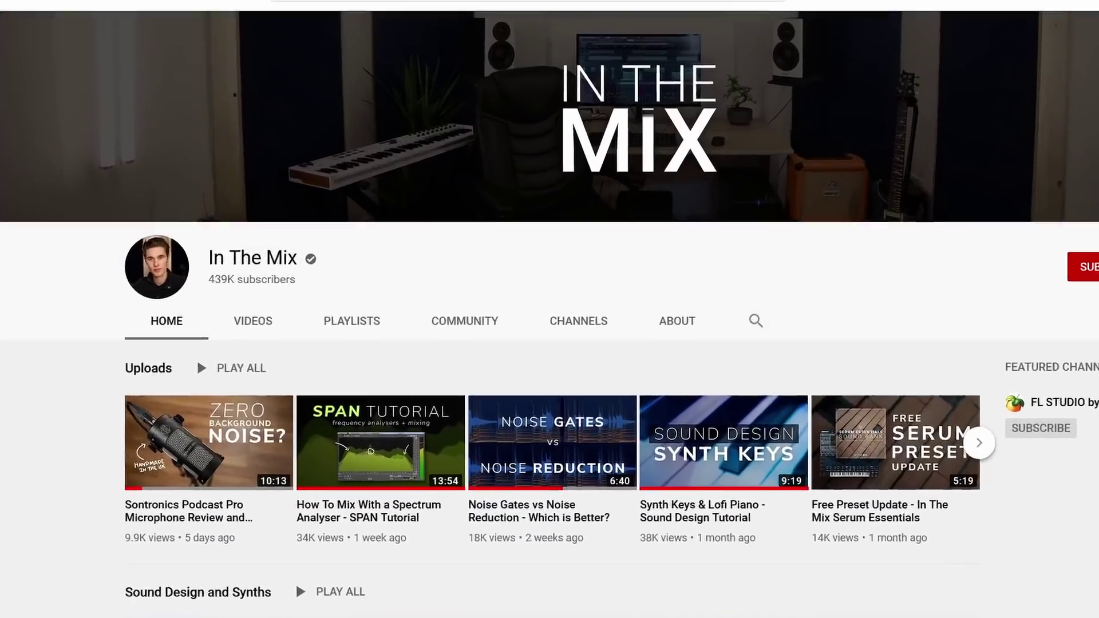
Scroll down the playlist and play the arrangement through, then stop.
scroll(549, 309, "down", 5)
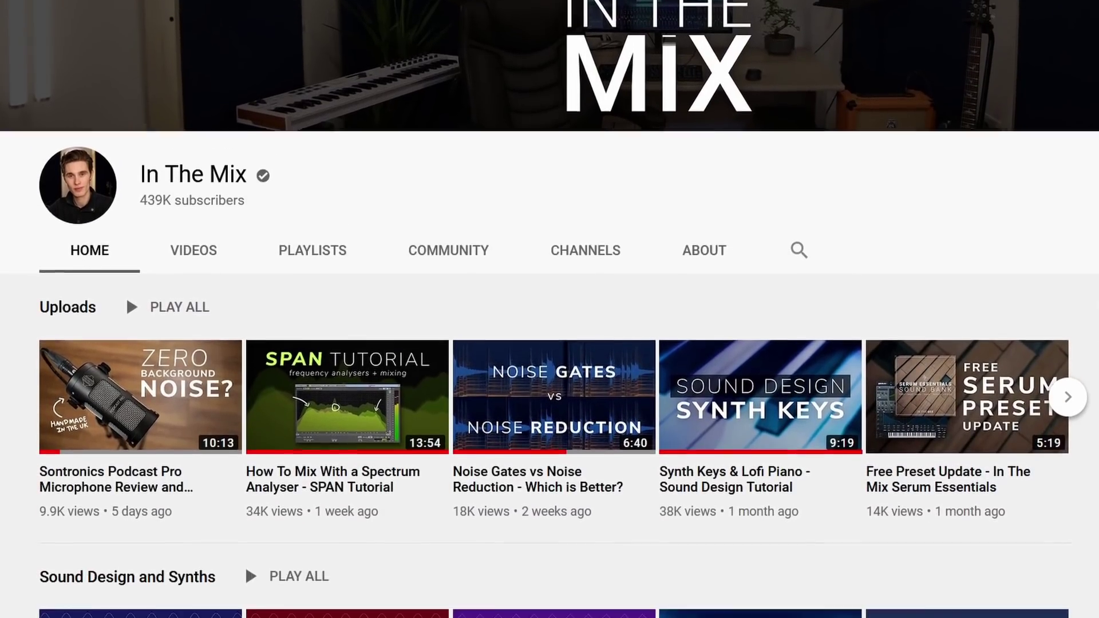
scroll(550, 310, "down", 2)
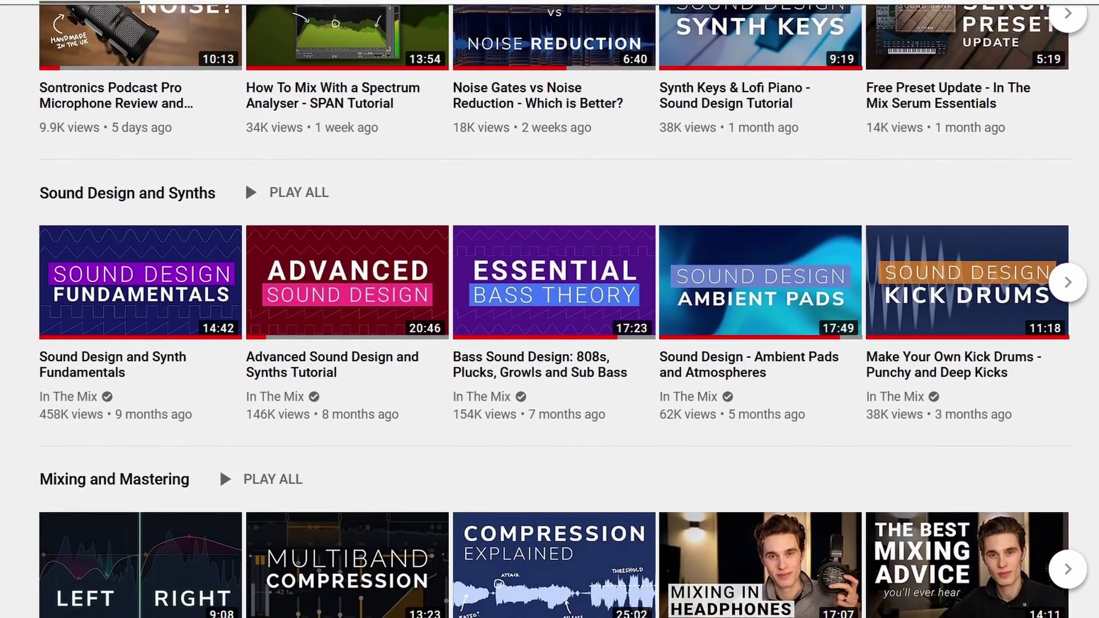
scroll(550, 309, "down", 4)
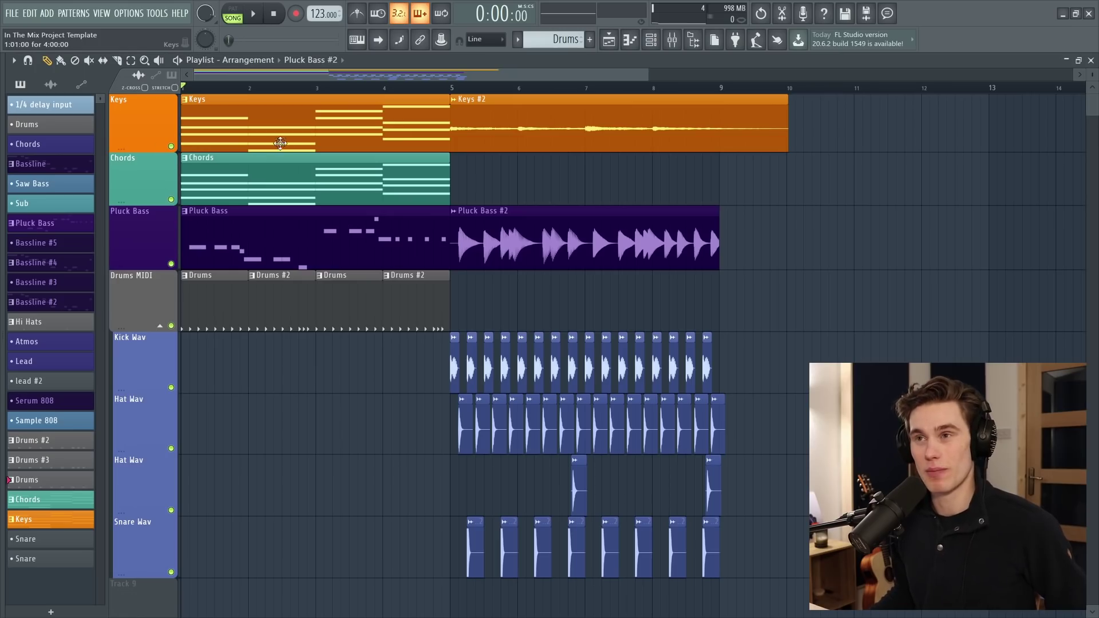
key("space")
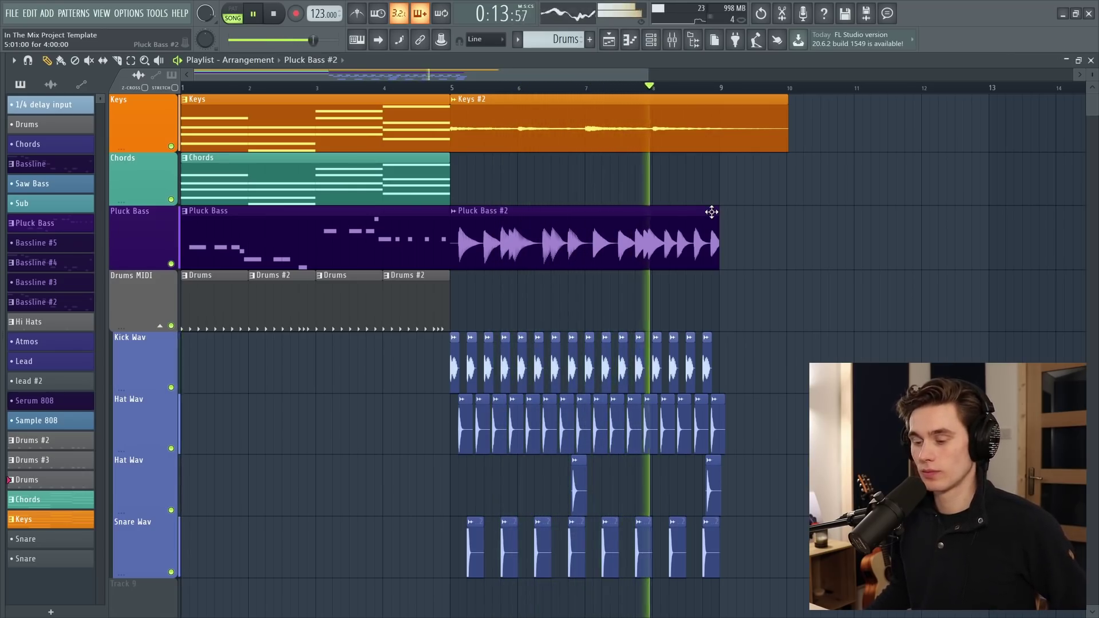
key("space")
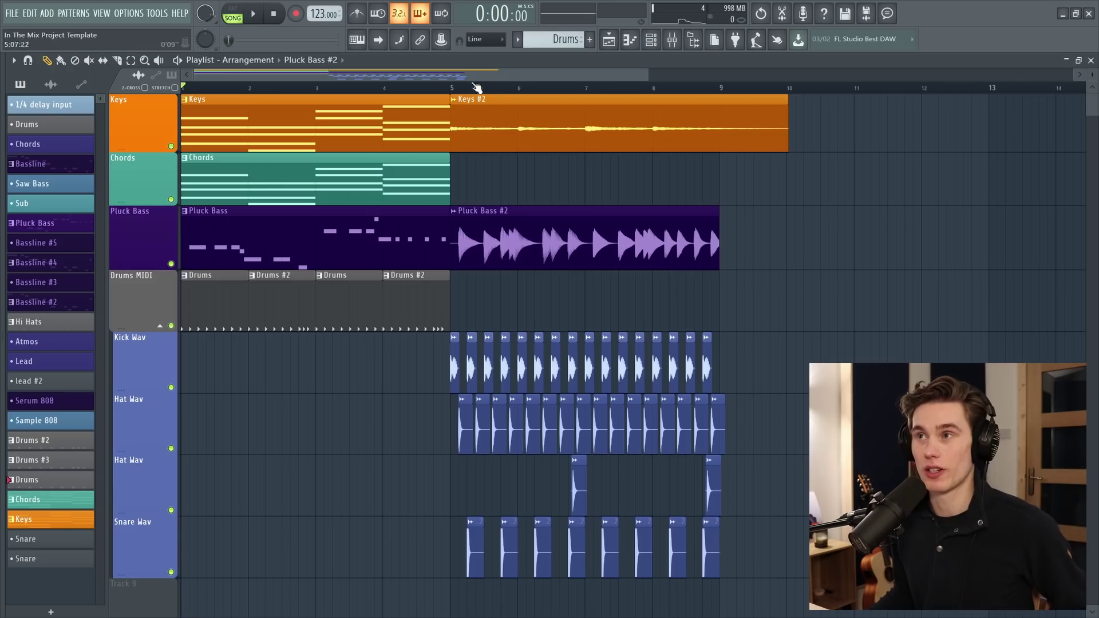
Set the song position to bar 5, then reset to bar 1 and play the song briefly.
left_click(451, 87)
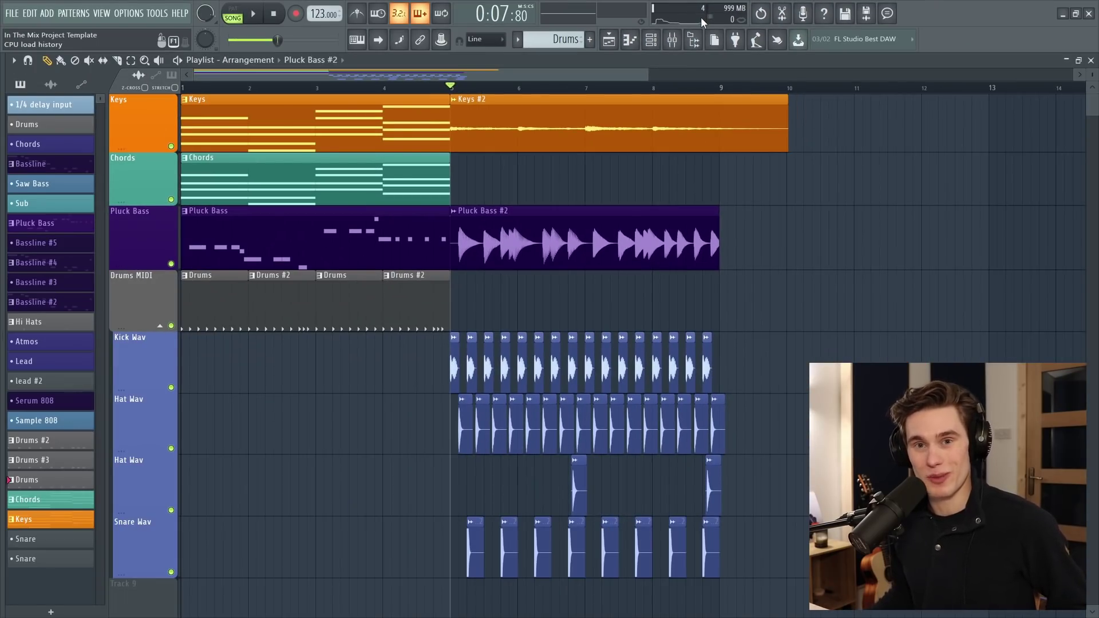
key("space")
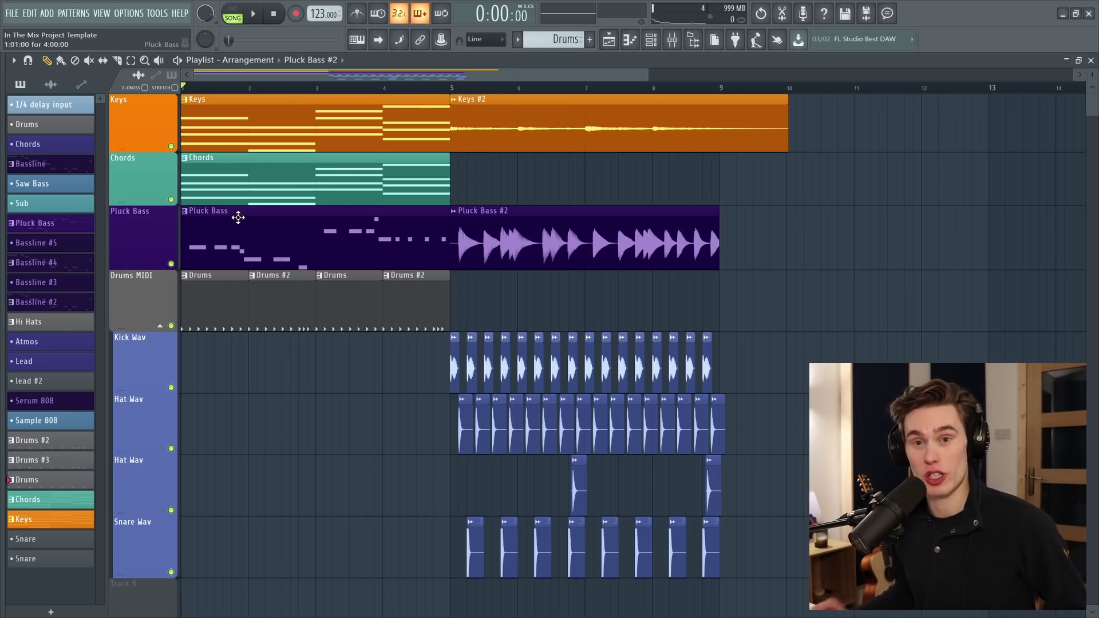
key("space")
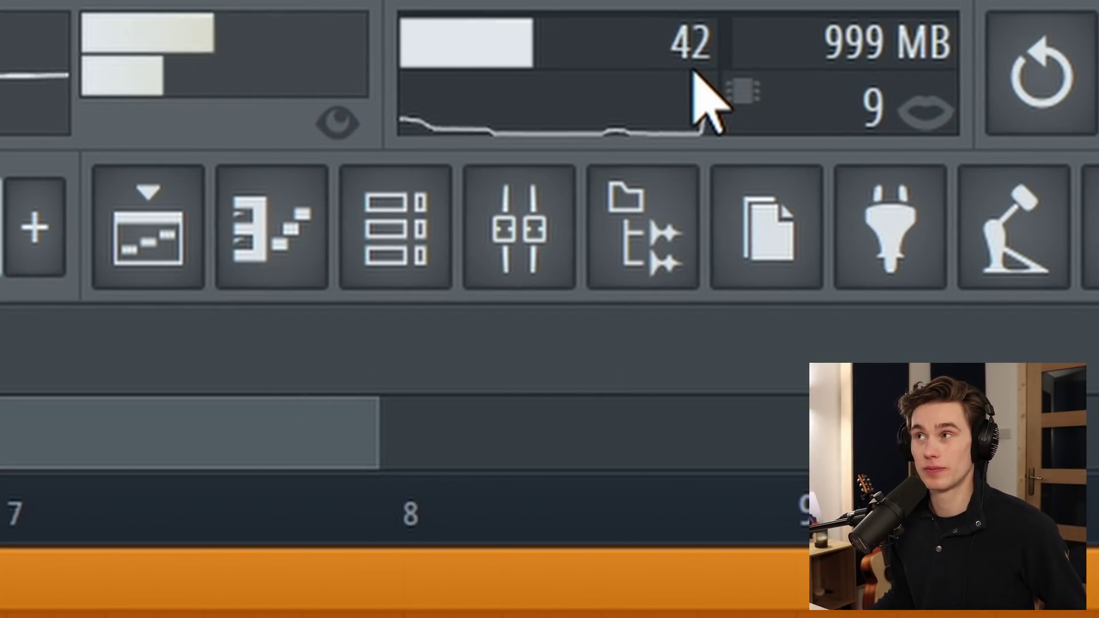
key("space")
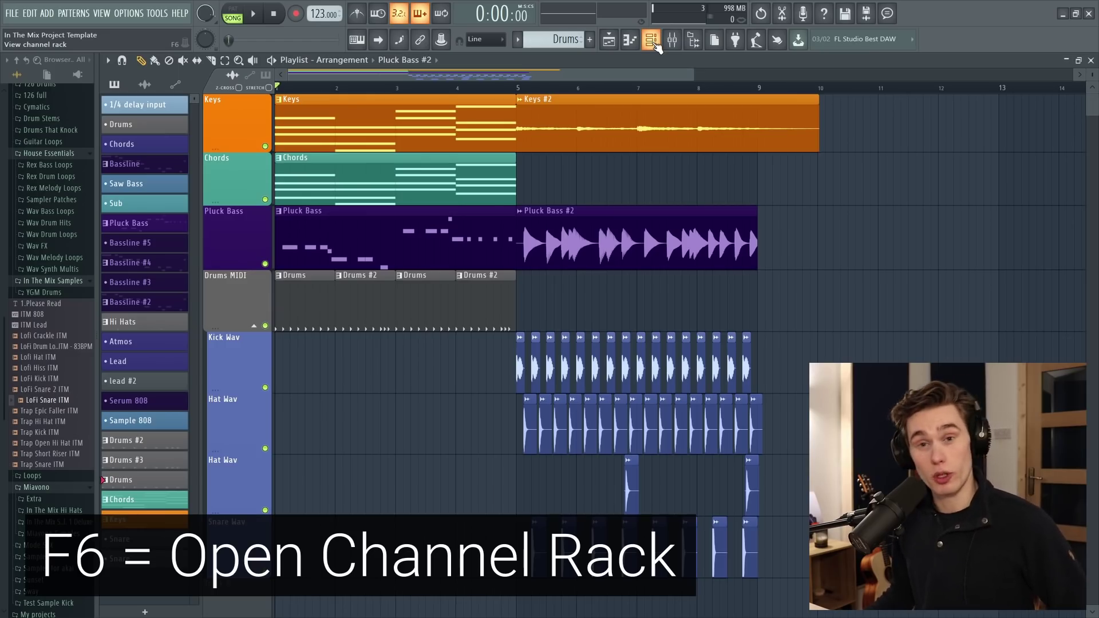
Add LoFi Snare ITM to the Channel rack and create a new pattern named snare.
key("F6")
key("F6")
key("F6")
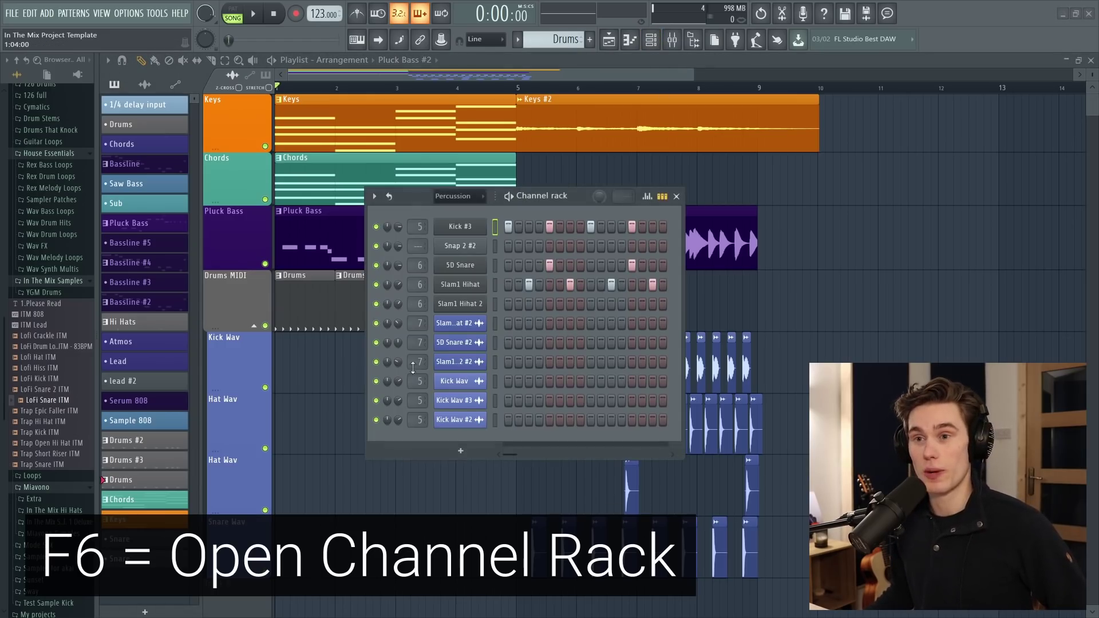
left_click_drag(62, 408, 462, 433)
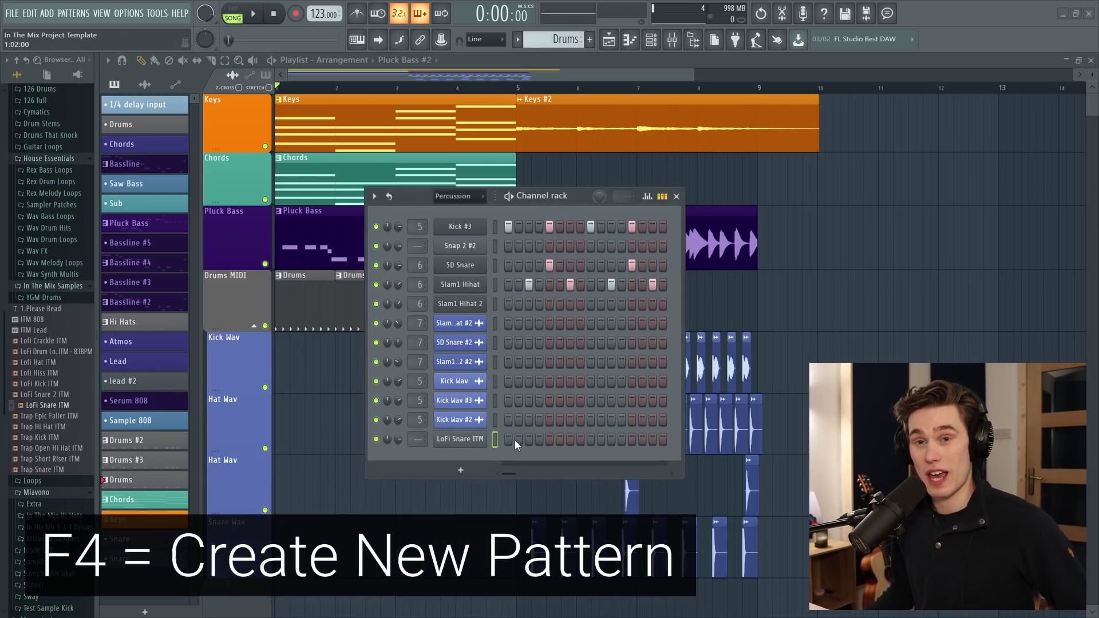
key("F4")
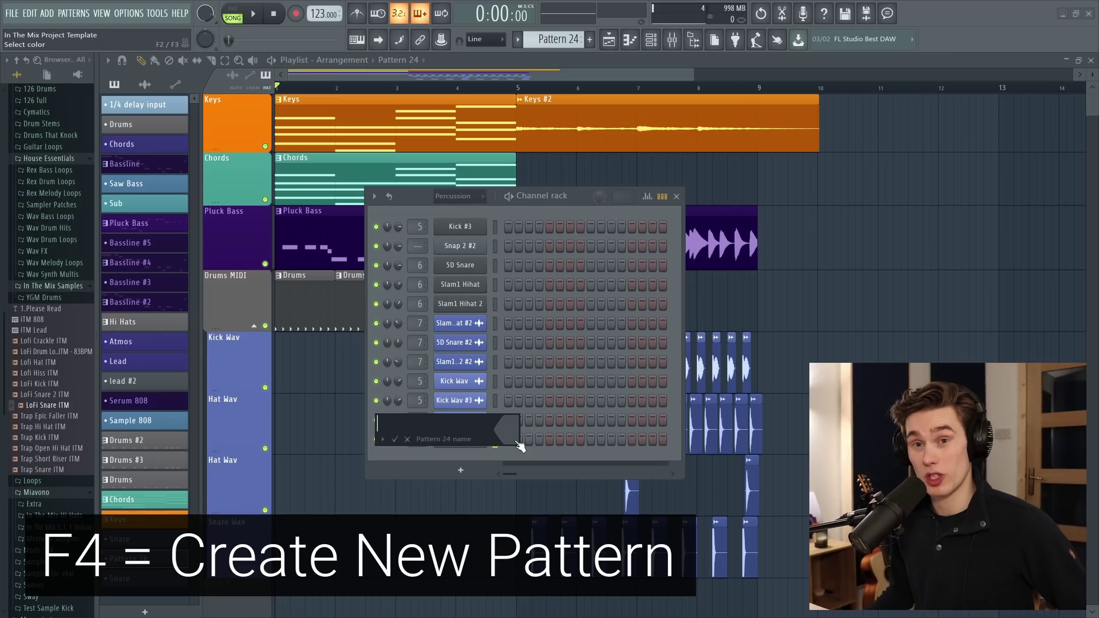
type("snare")
key("Return")
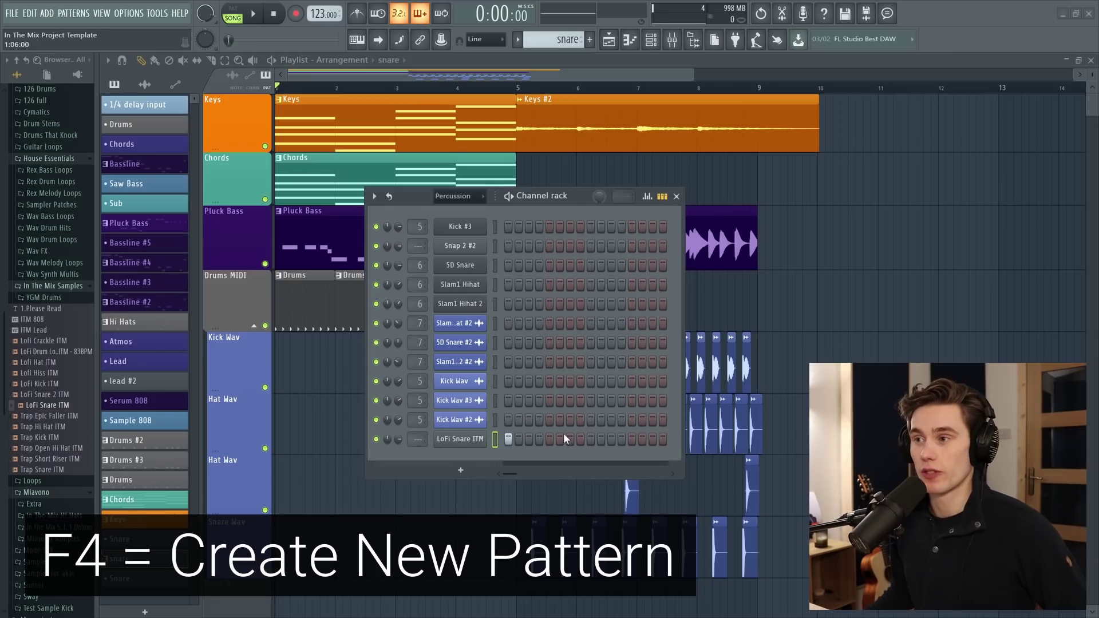
Program snare step hits, paint the pattern at bar 10, and loop-play bars 10–12.
left_click(591, 438)
left_click(632, 438)
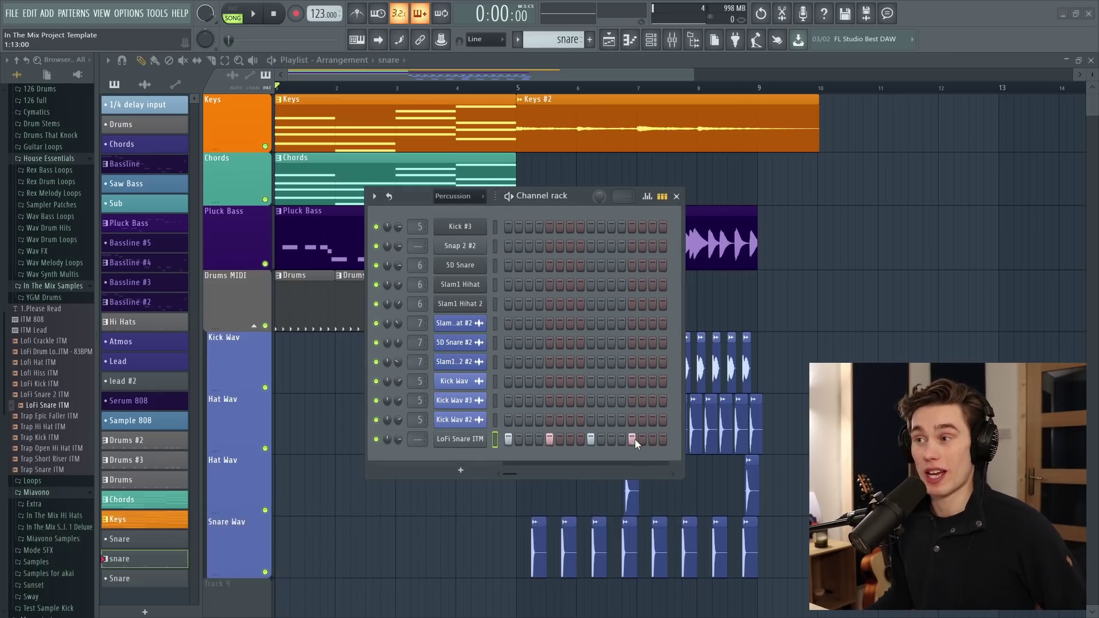
scroll(884, 100, "up", 4)
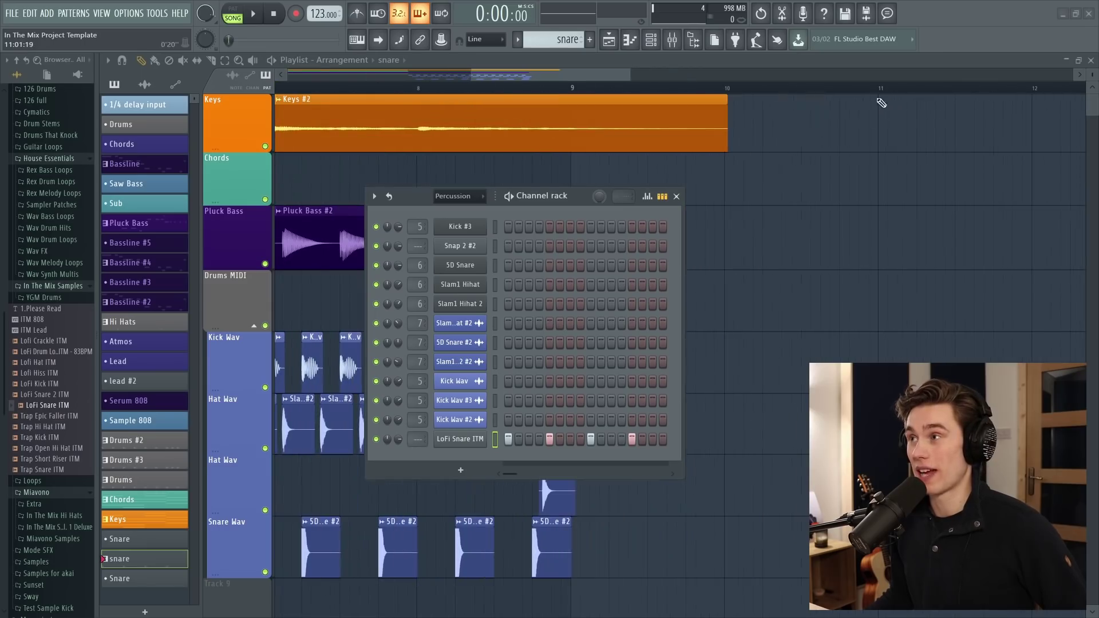
left_click(751, 223)
left_click_drag(746, 238, 1025, 113)
key("space")
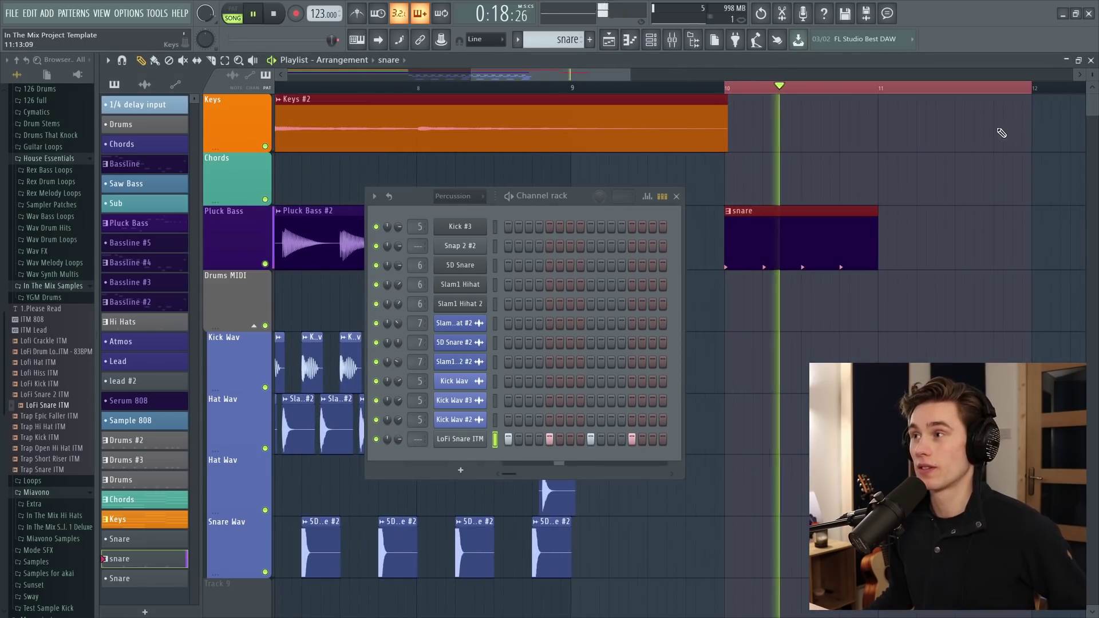
key("space")
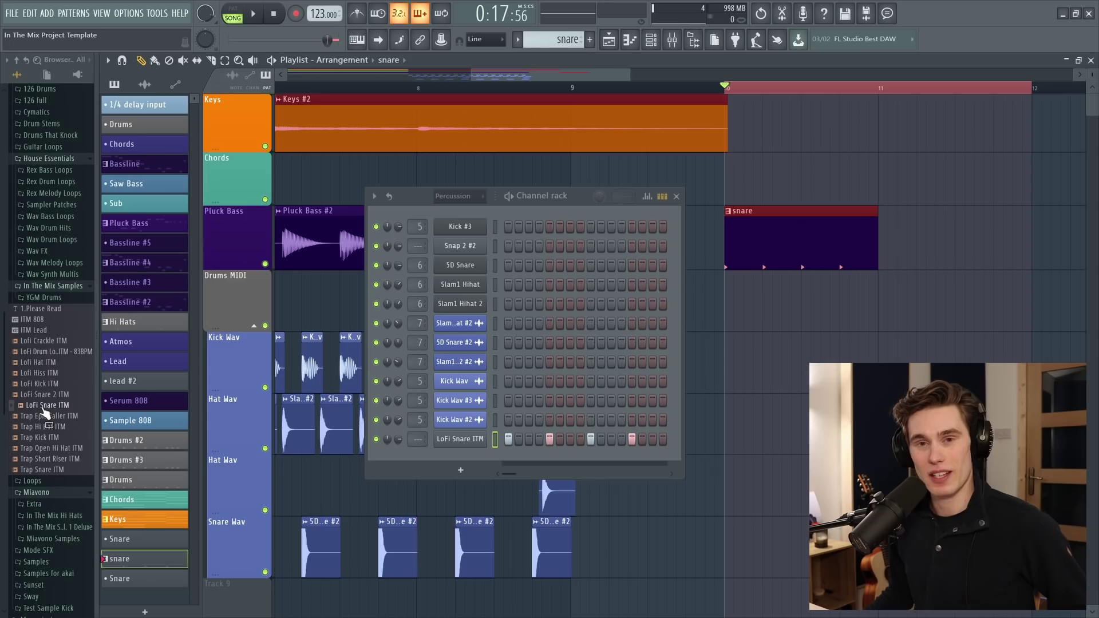
Drop LoFi Snare ITM audio clips at bar 11 after the snare pattern and audition them.
left_click(45, 406)
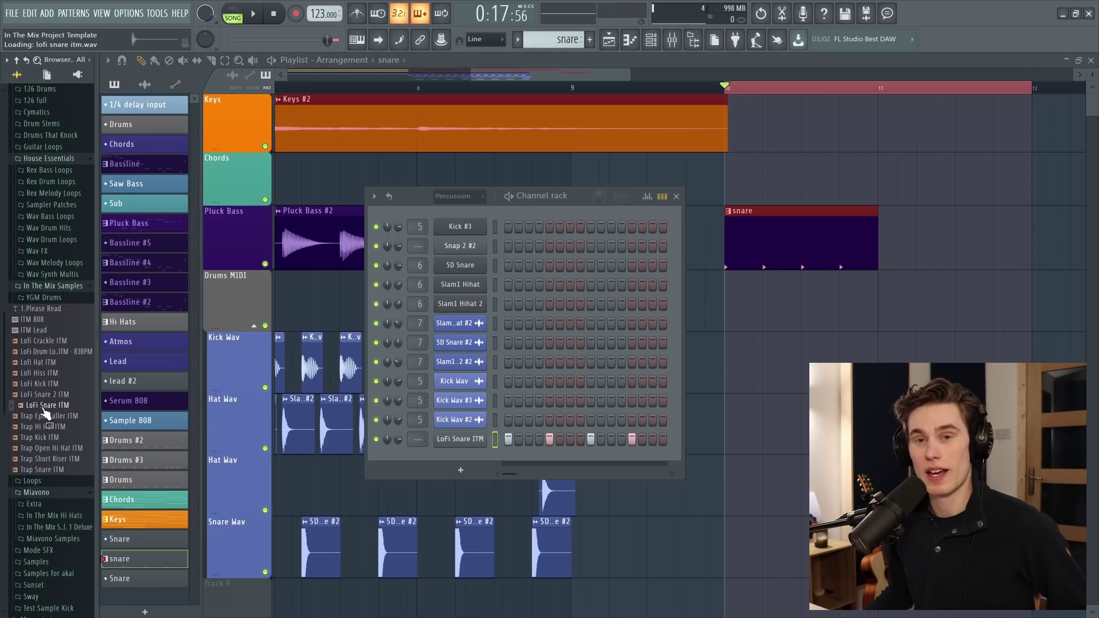
left_click_drag(45, 410, 891, 253)
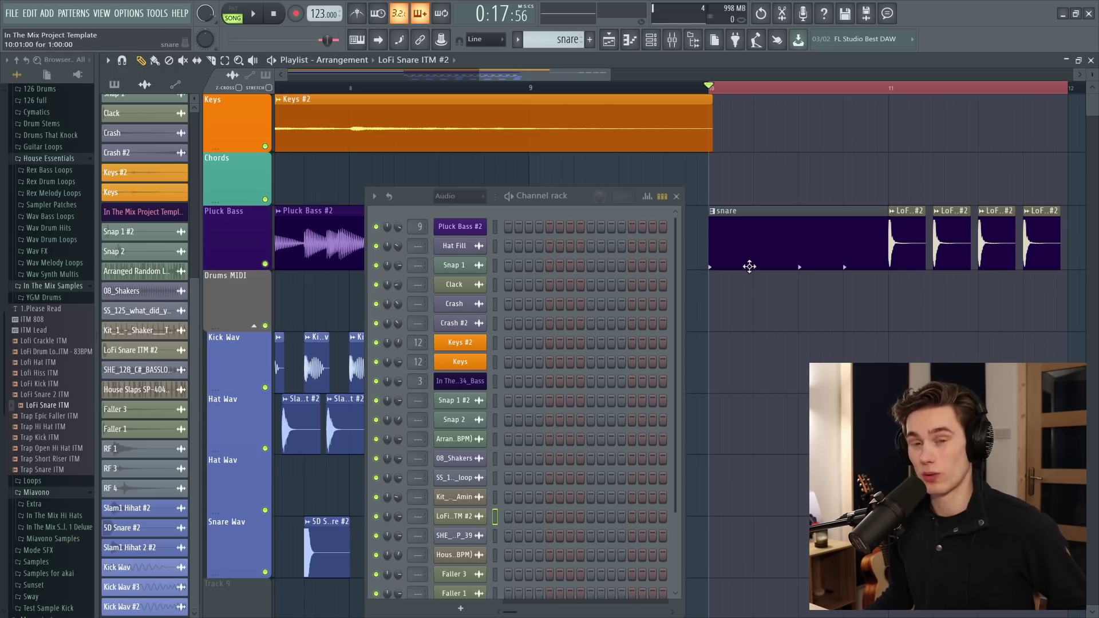
left_click(675, 197)
key("space")
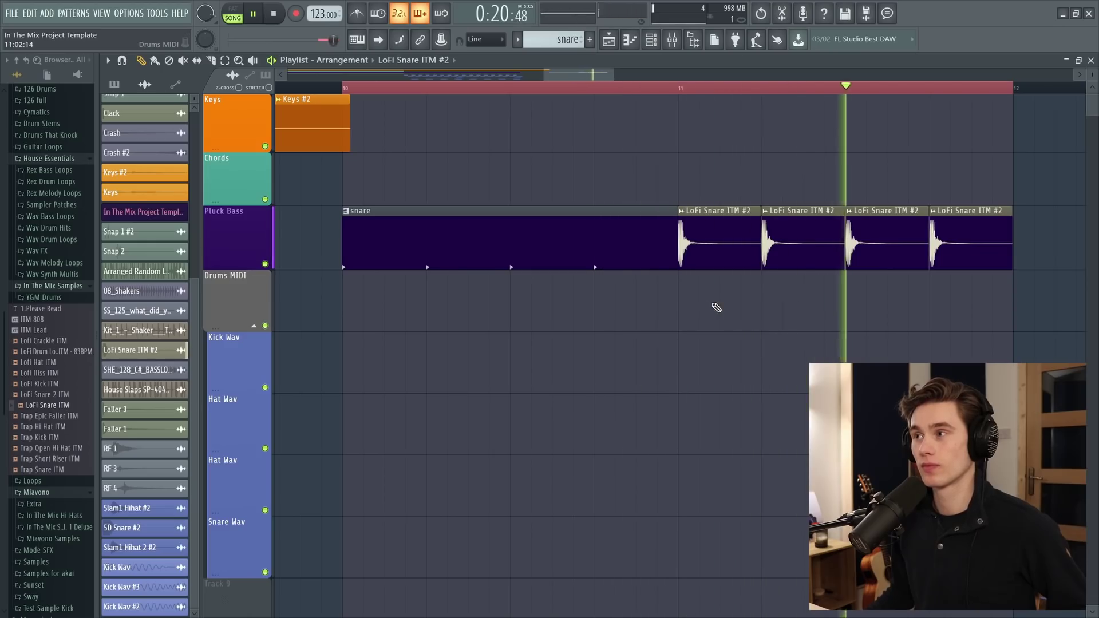
key("space")
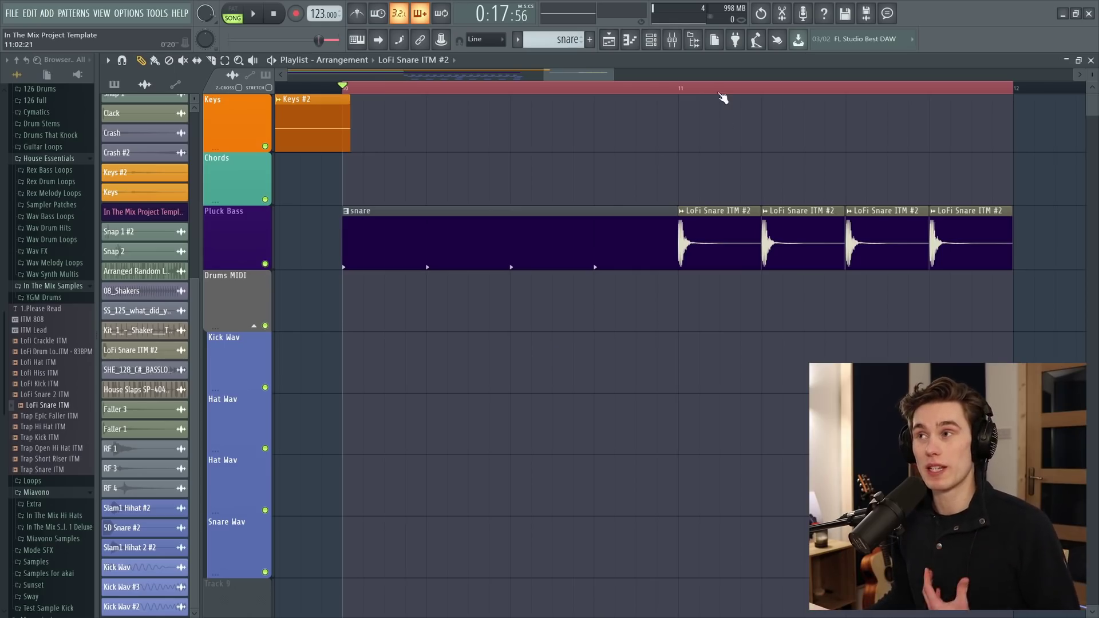
Scroll the playlist back and select the snare pattern clip.
scroll(724, 94, "down", 5)
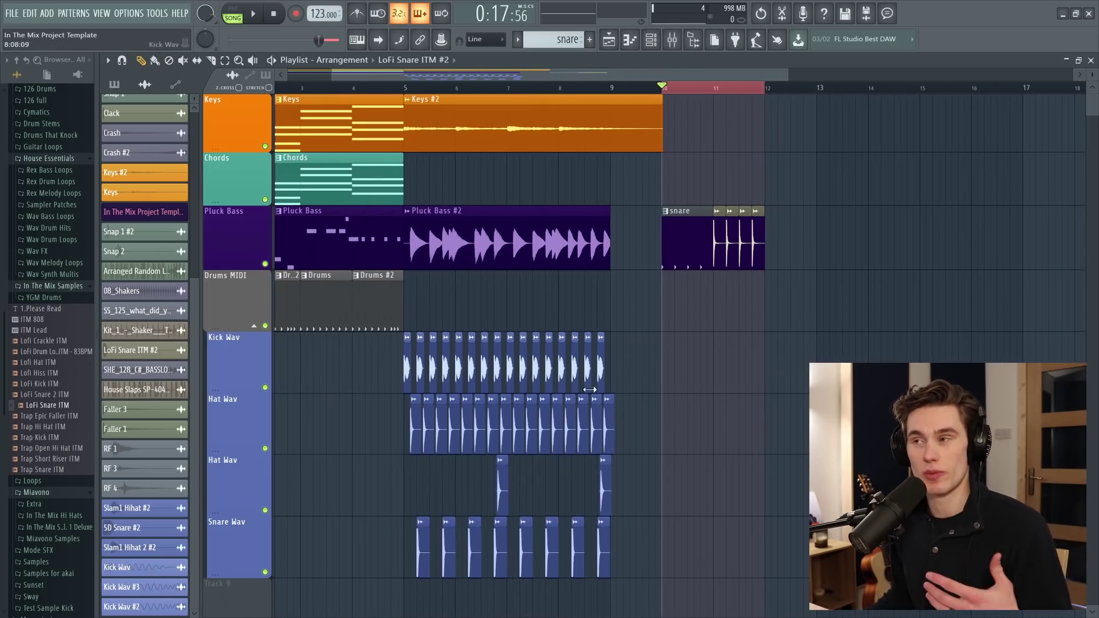
scroll(733, 92, "up", 3)
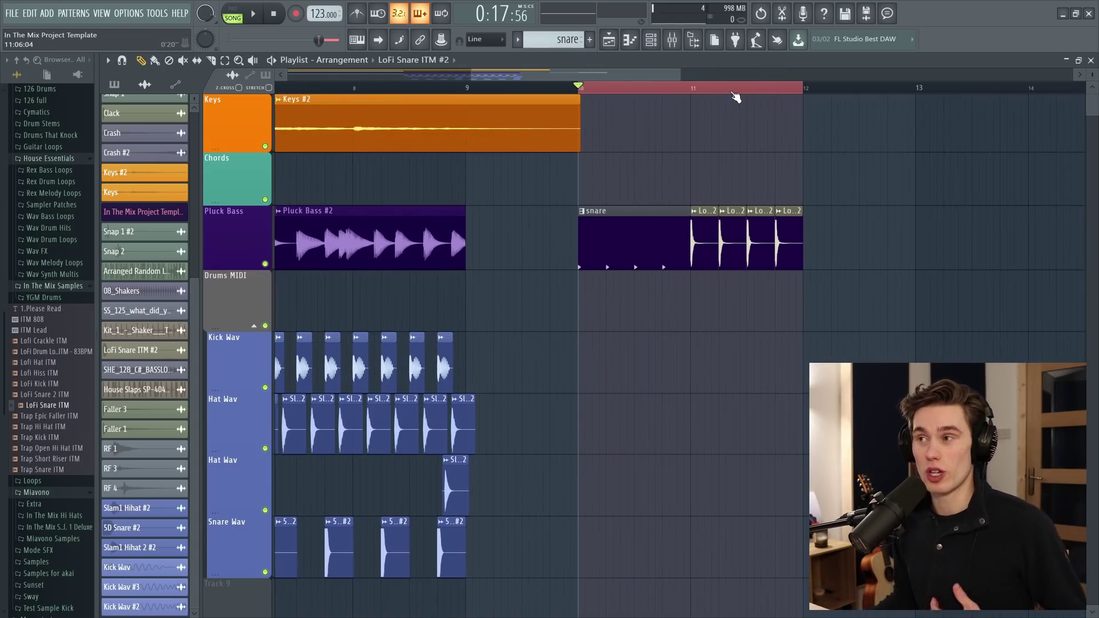
scroll(735, 97, "up", 2)
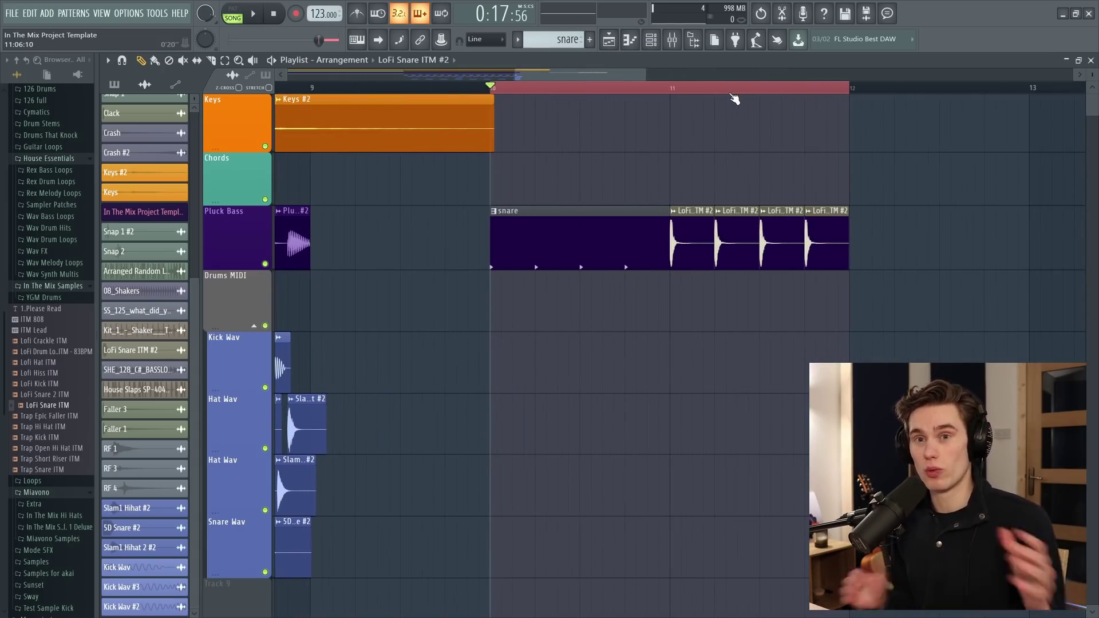
left_click(545, 250)
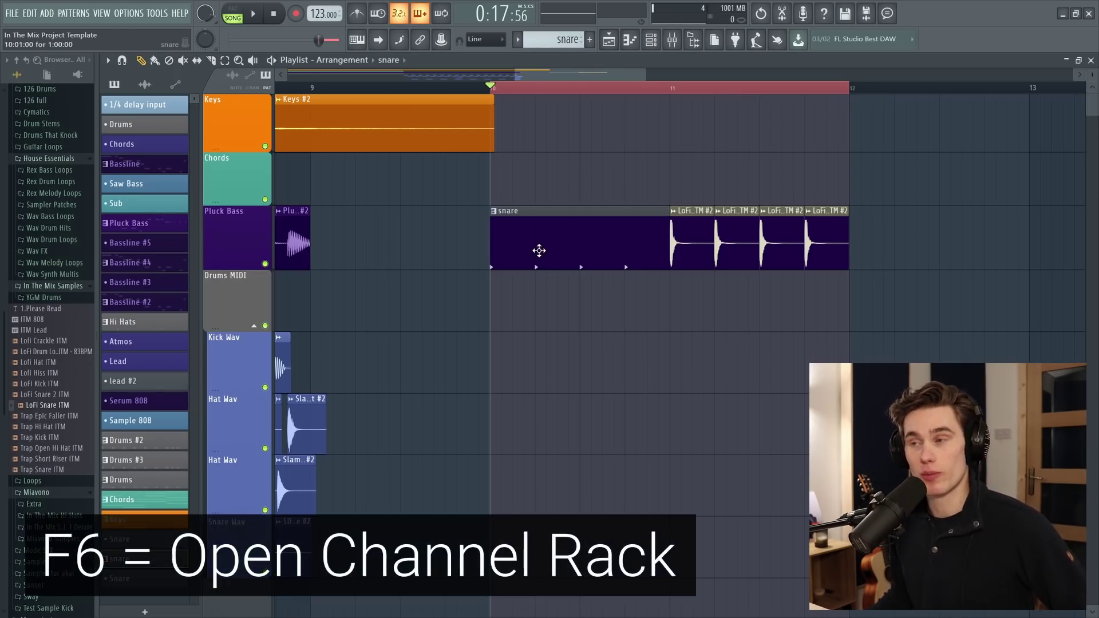
In the snare graph editor's Vel view, draw all four LoFi Snare ITM hits to maximum.
key("F6")
key("F6")
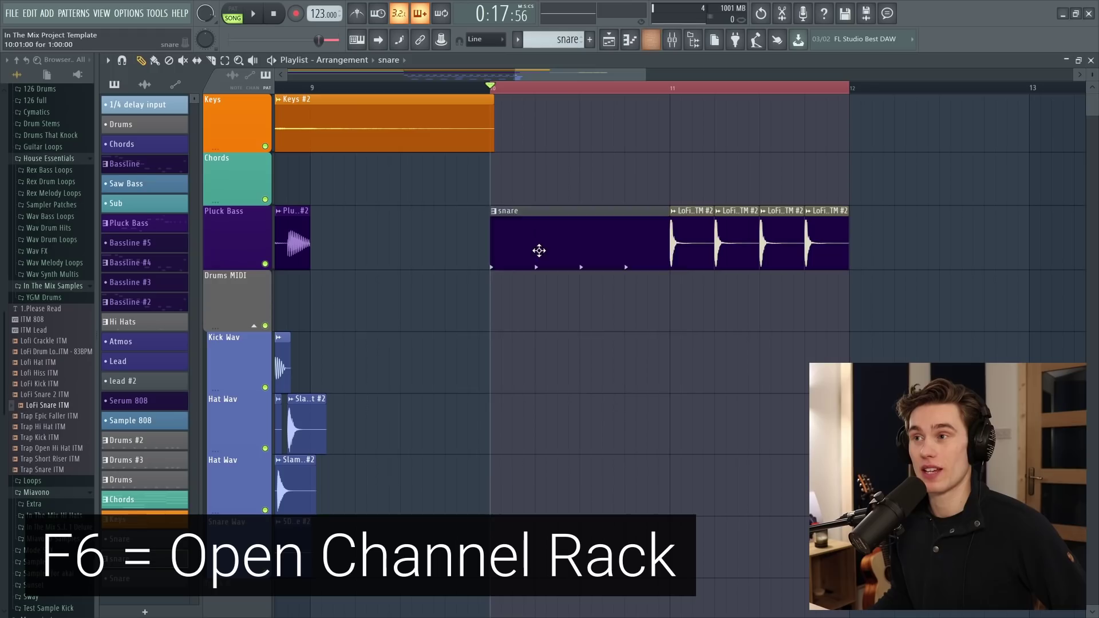
key("F6")
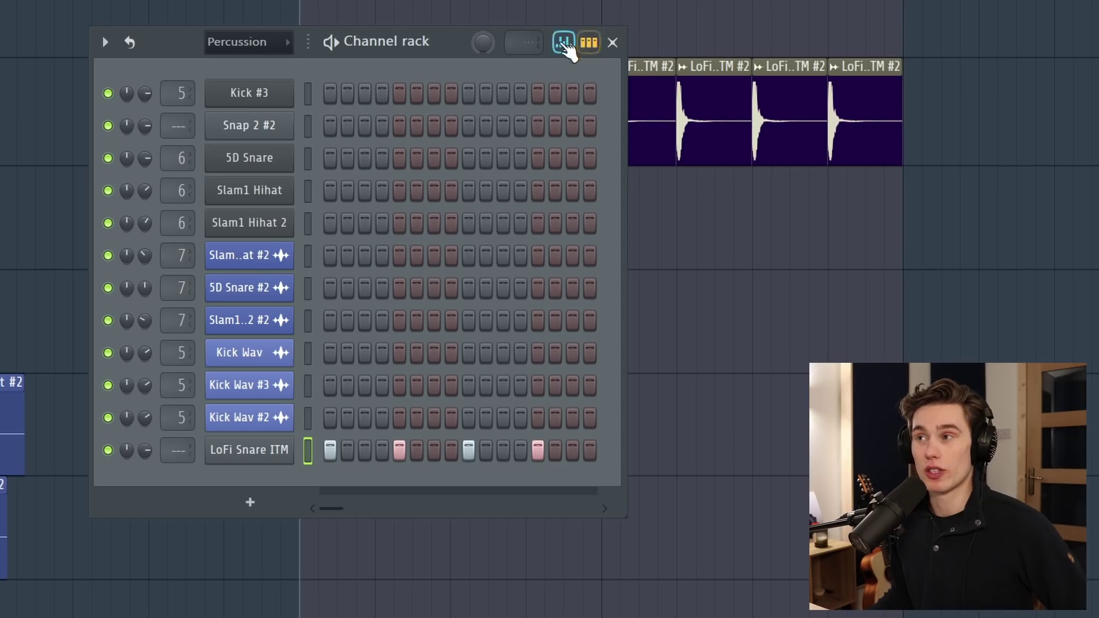
left_click(569, 48)
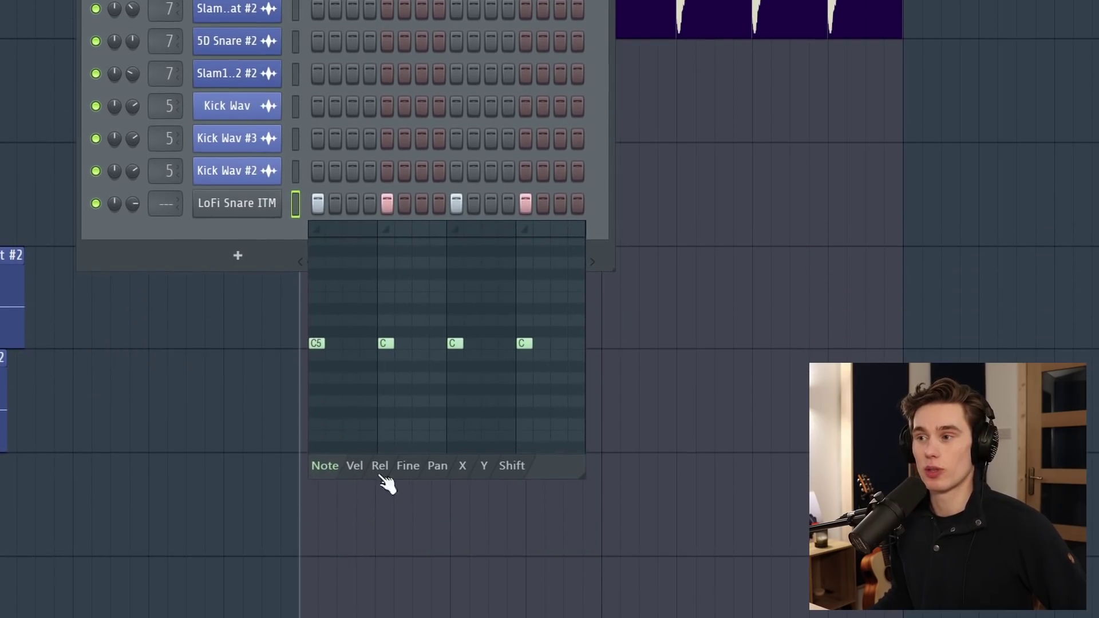
left_click(354, 466)
left_click(380, 467)
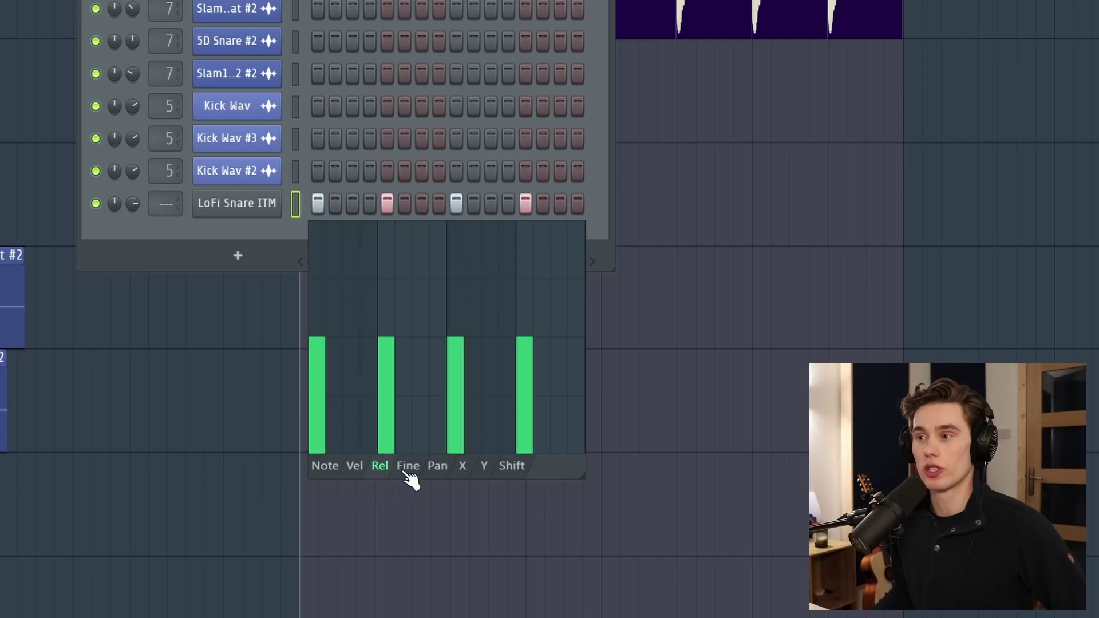
left_click(508, 468)
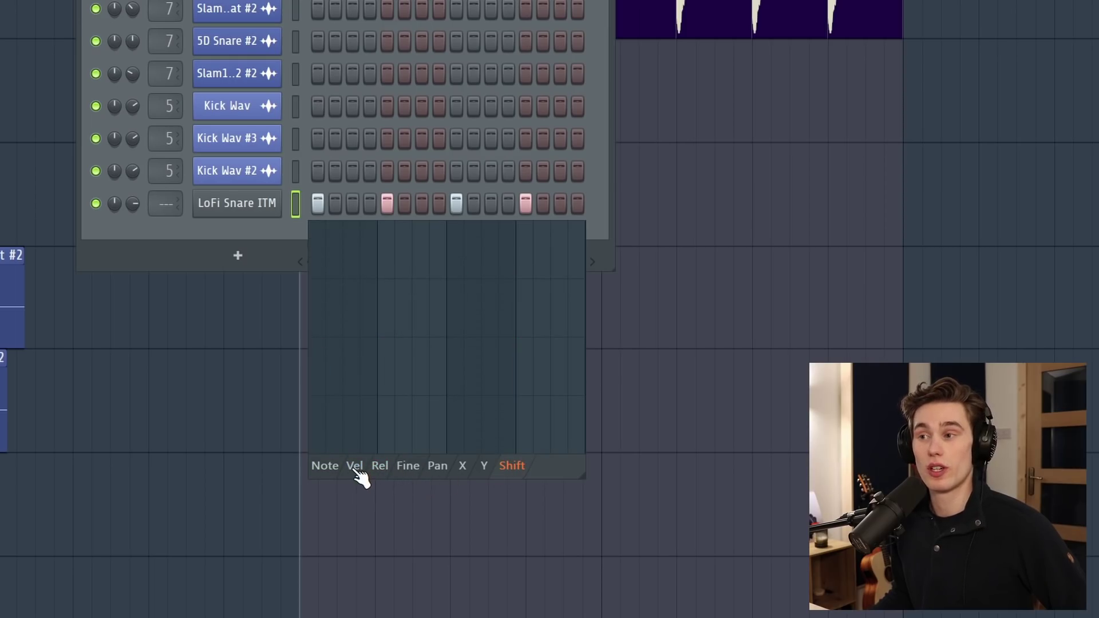
left_click(357, 467)
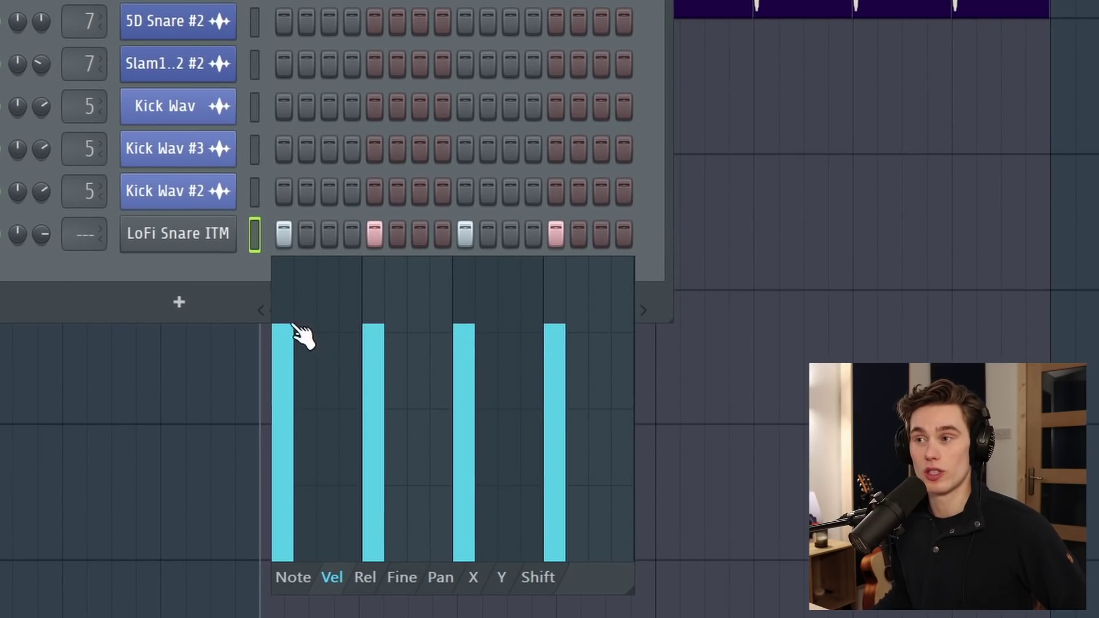
mouse_move(562, 277)
left_mouse_down()
mouse_move(543, 259)
mouse_move(404, 217)
mouse_move(258, 216)
left_mouse_up()
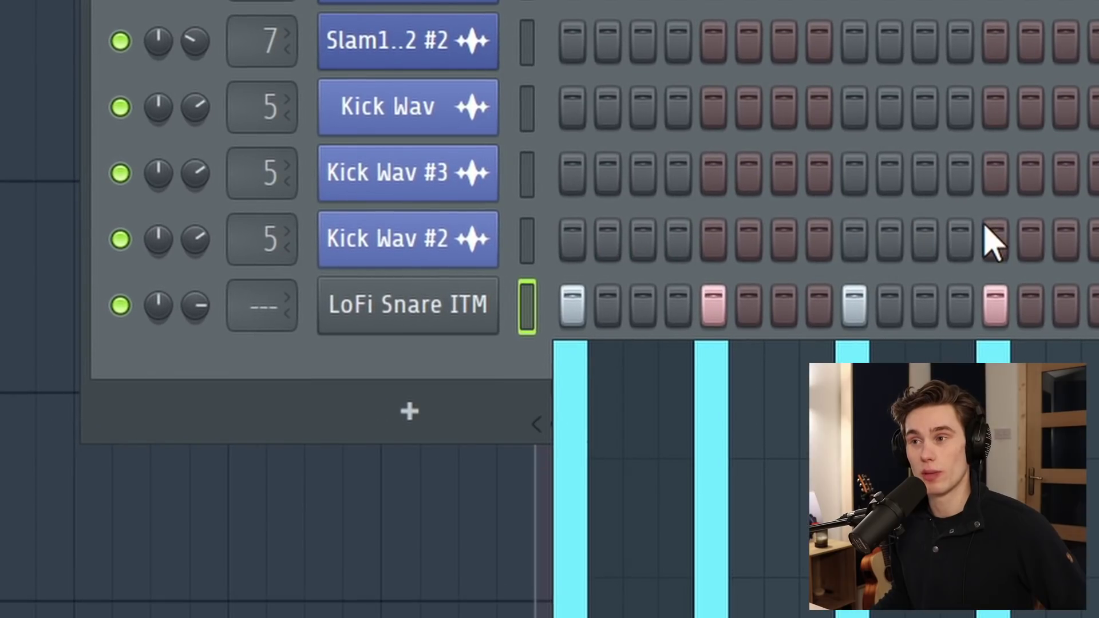
Pan LoFi Snare ITM slightly right, then audition the snare section in bar 10.
left_click_drag(196, 314, 196, 309)
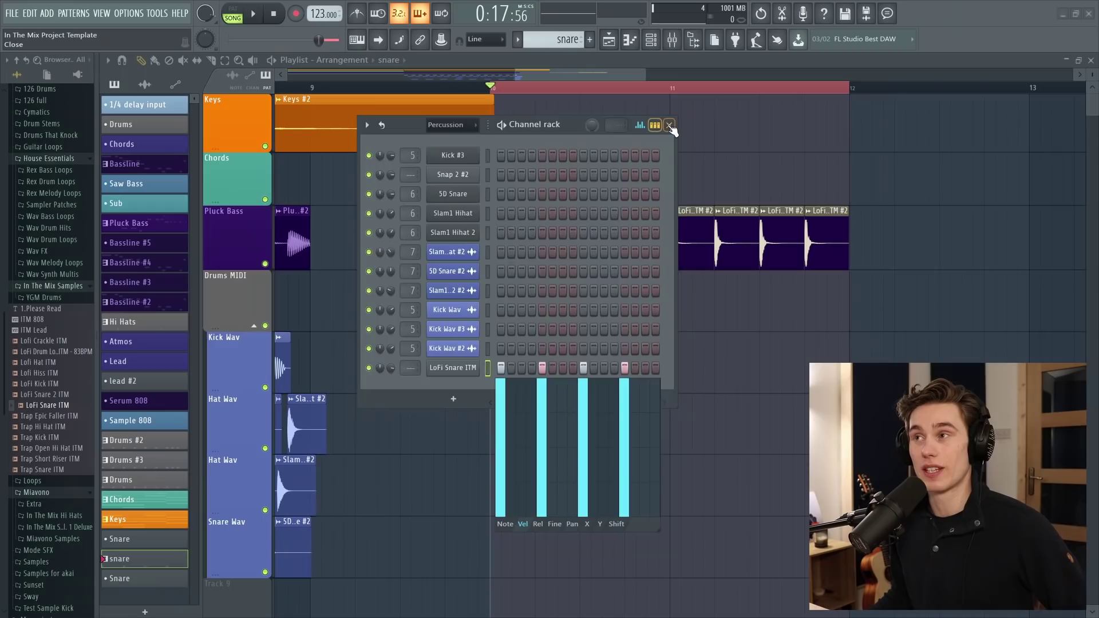
key("F6")
left_click(588, 90)
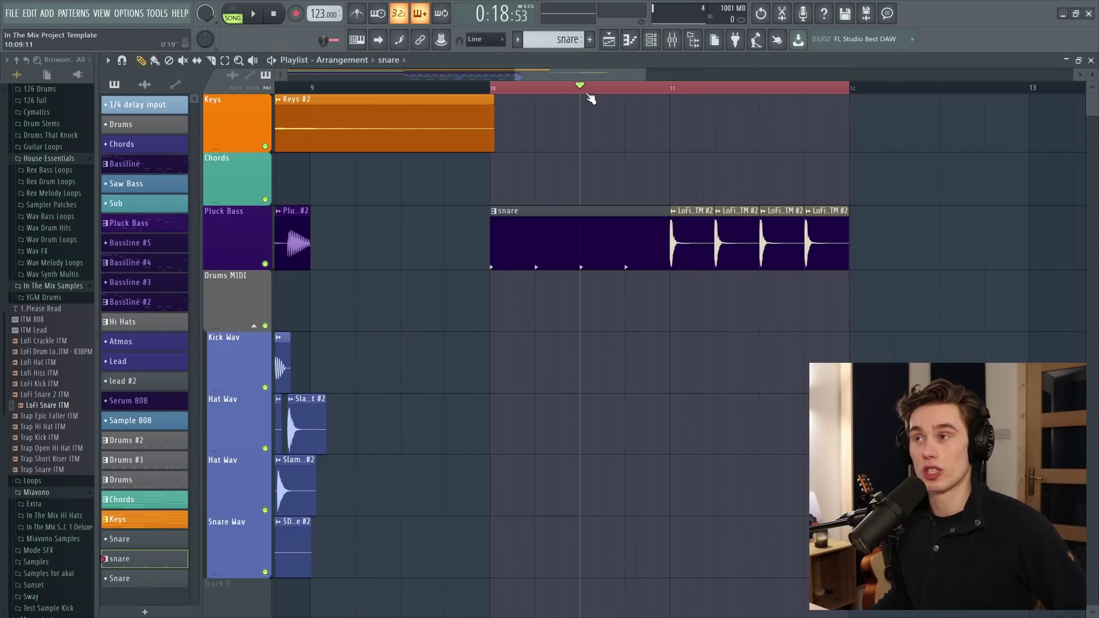
key("space")
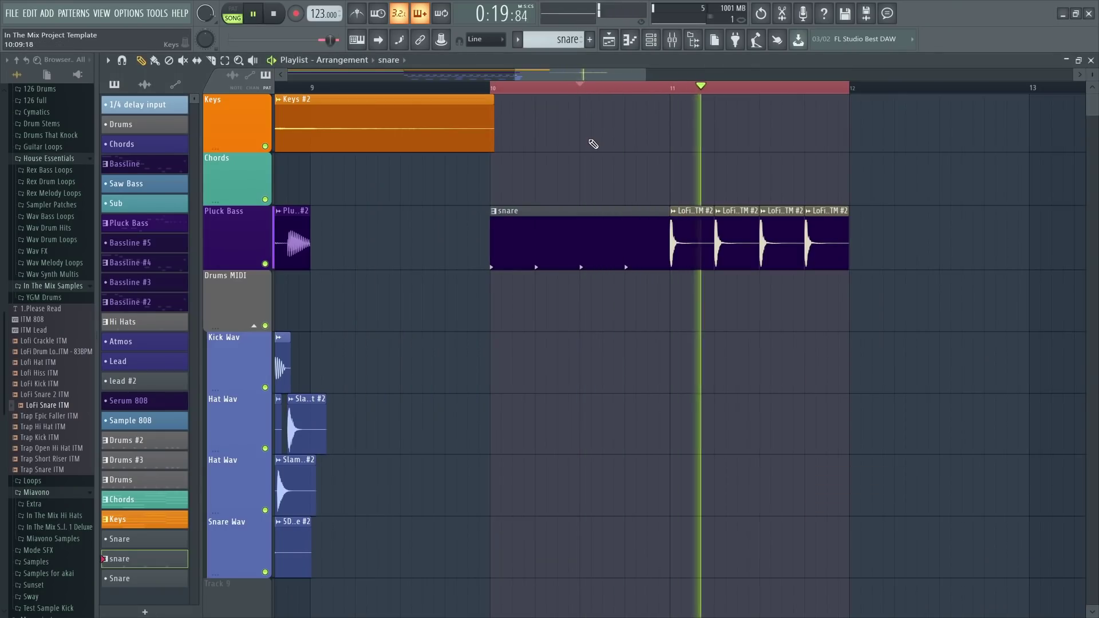
key("space")
Draw a rising velocity ramp for the snare hits in the LoFi Snare ITM piano roll.
key("F6")
left_click(640, 125)
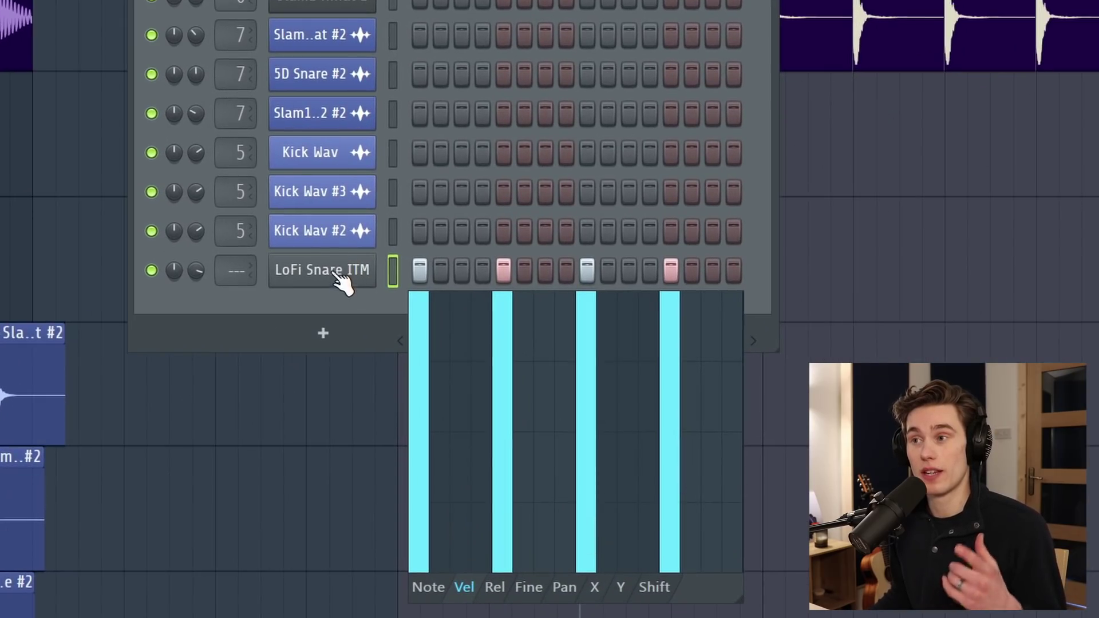
right_click(338, 274)
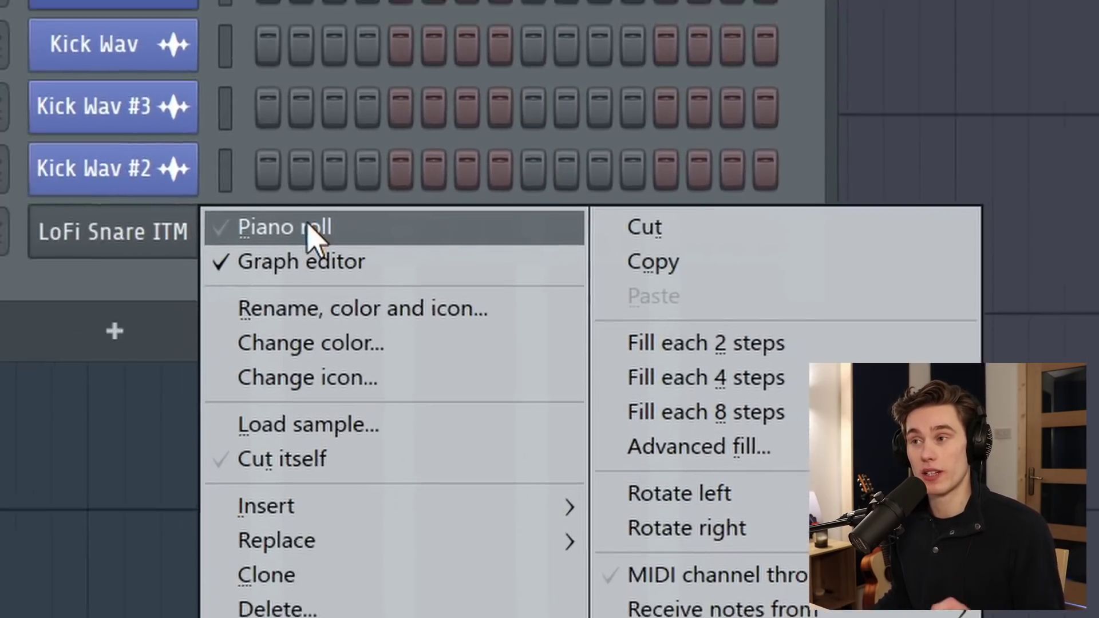
left_click(312, 230)
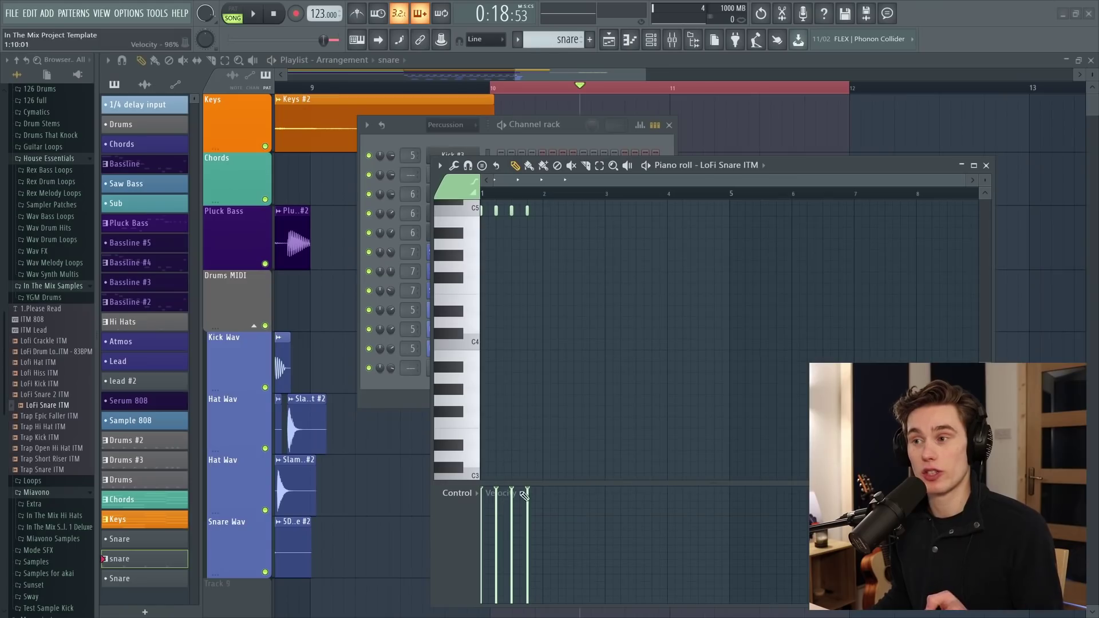
left_click_drag(784, 166, 694, 112)
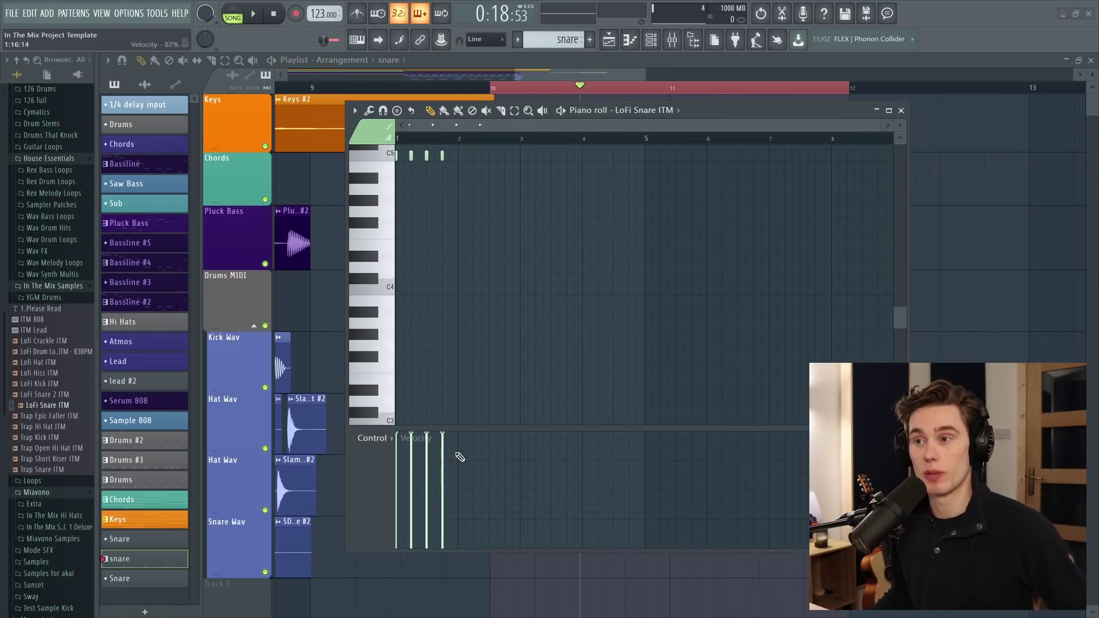
left_click_drag(443, 456, 409, 470)
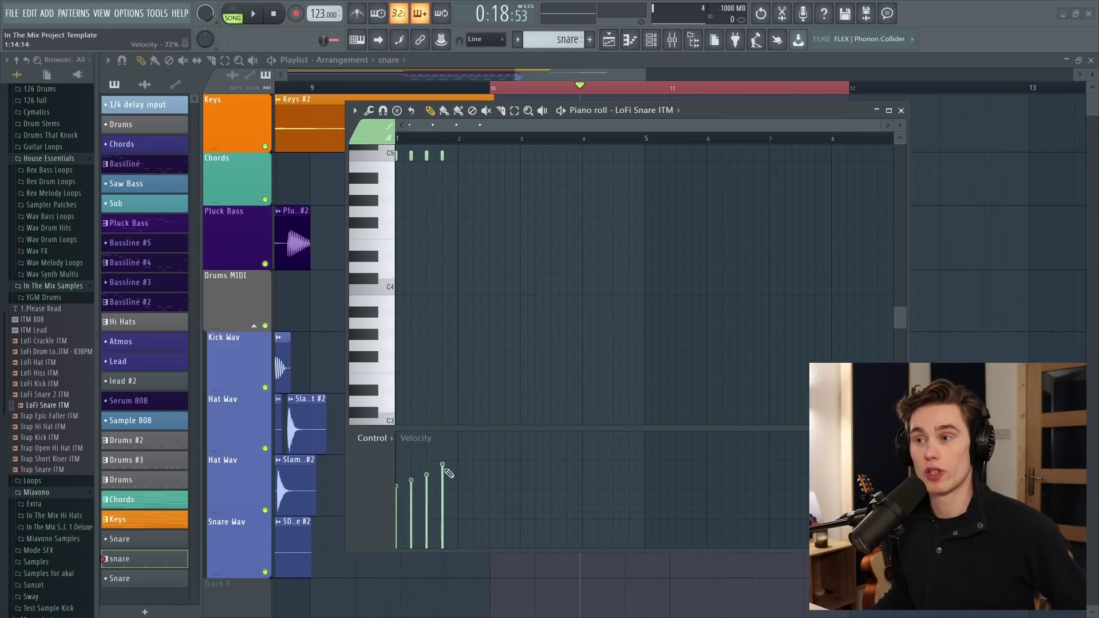
left_click(902, 110)
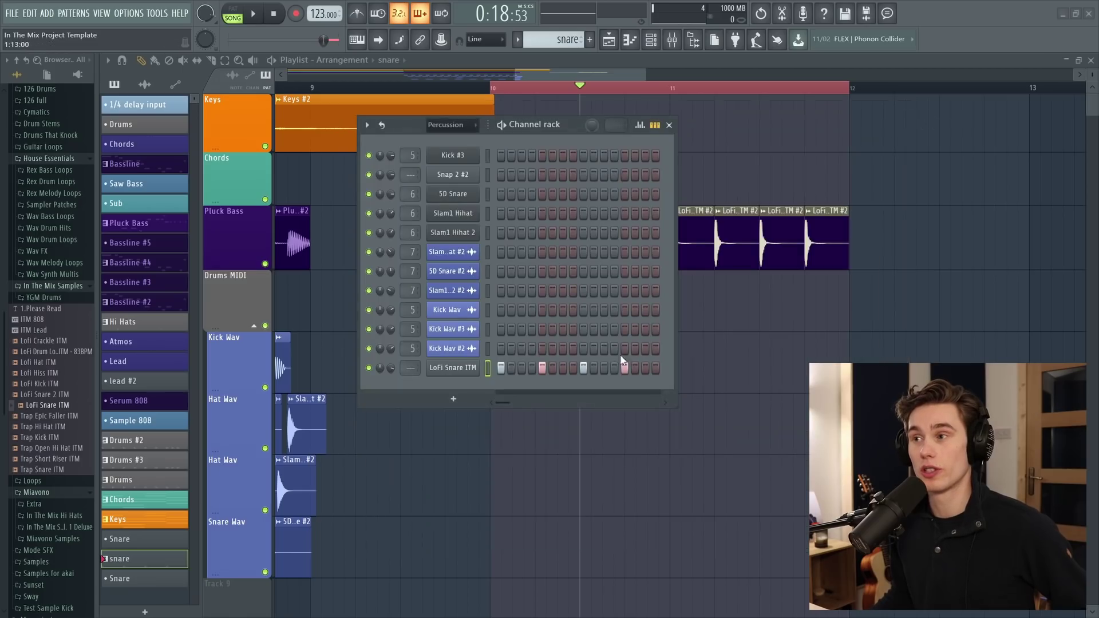
Redraw the four snare velocities in the graph editor to just below full.
left_click(645, 127)
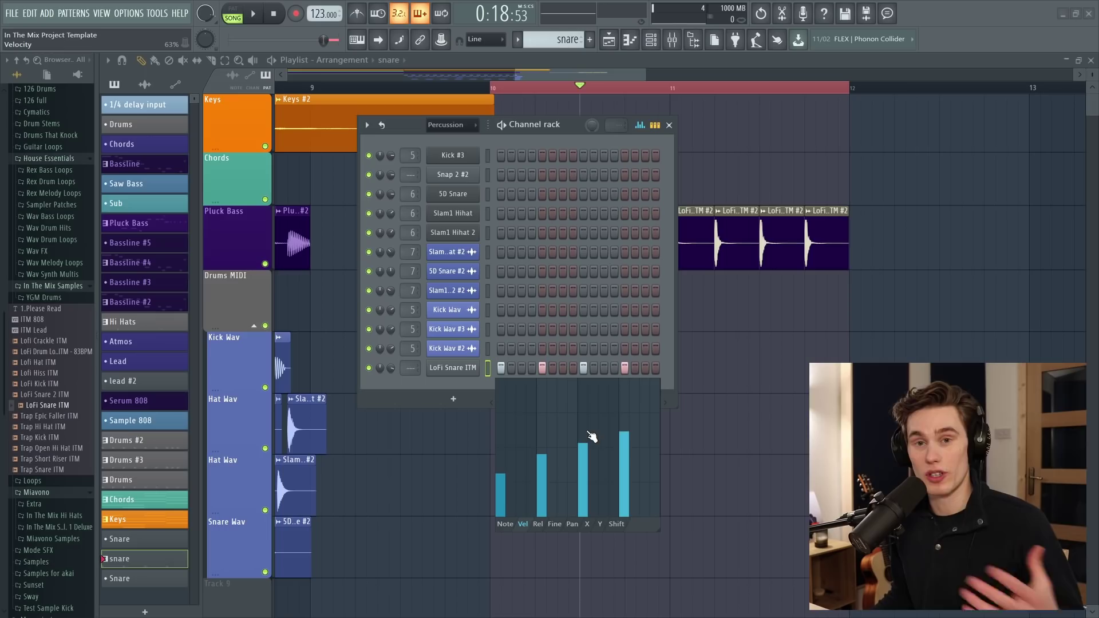
mouse_move(612, 424)
left_mouse_down()
mouse_move(625, 380)
mouse_move(499, 381)
left_mouse_up()
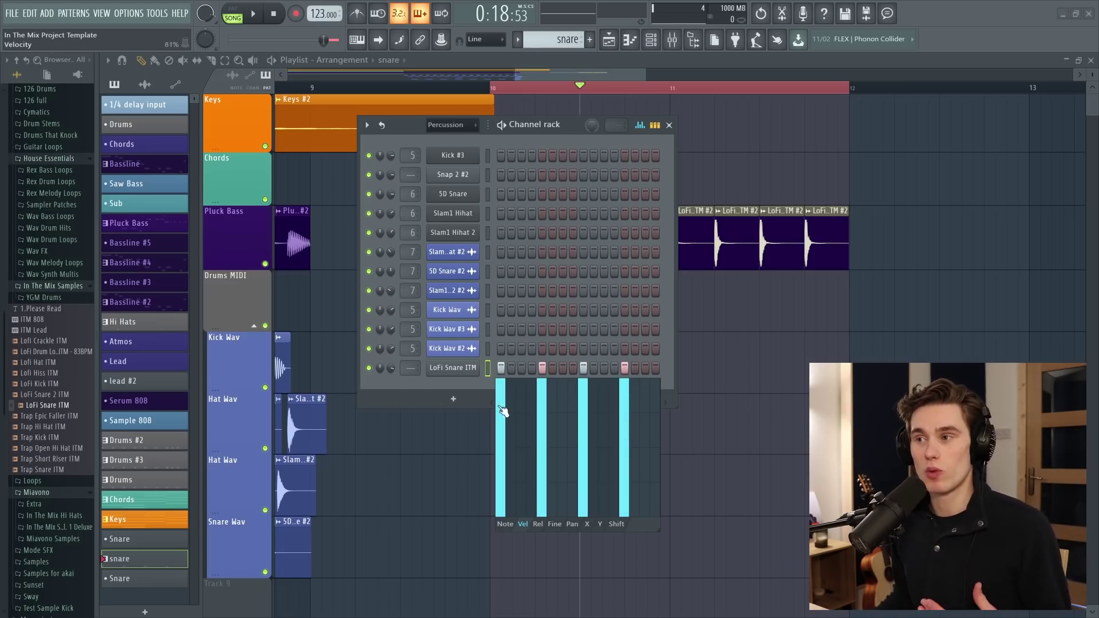
left_click(541, 402)
mouse_move(626, 407)
left_mouse_down()
mouse_move(626, 394)
mouse_move(500, 390)
left_mouse_up()
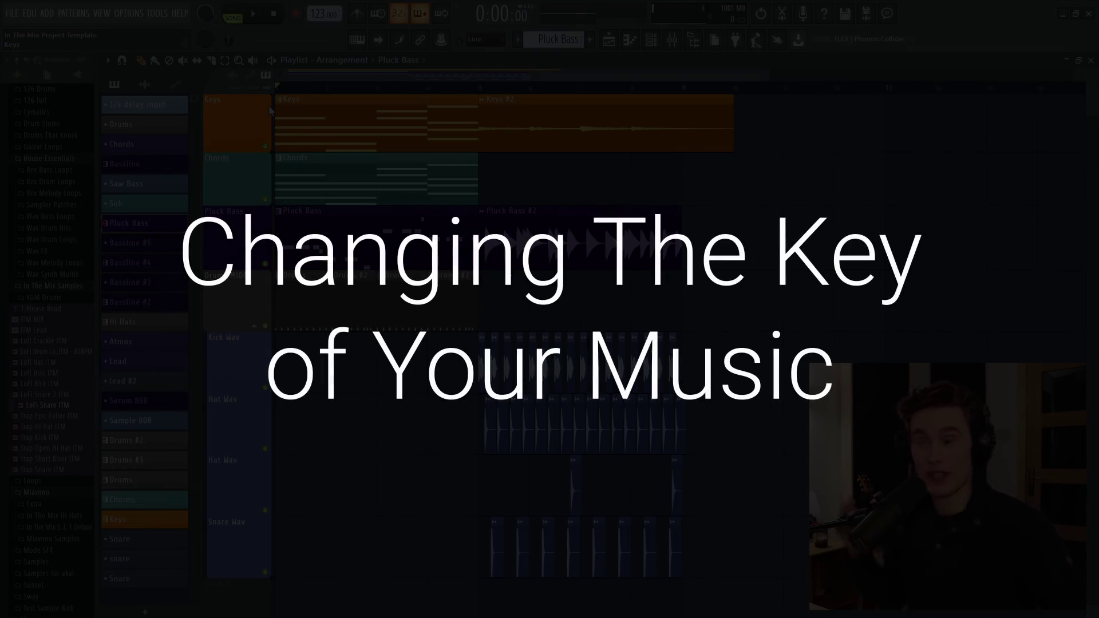
key("space")
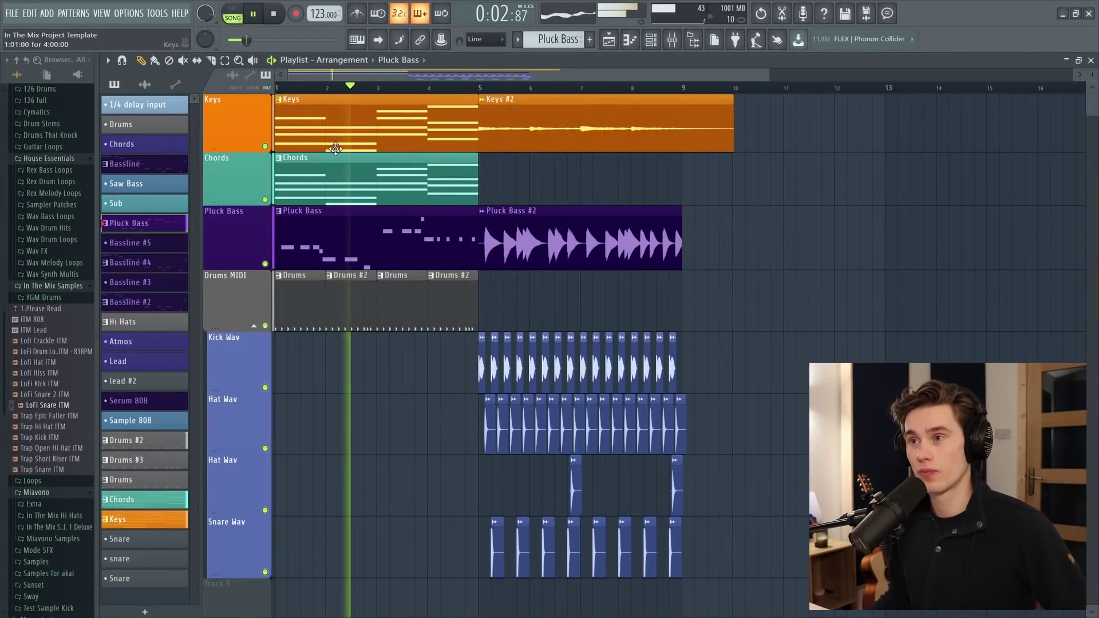
key("space")
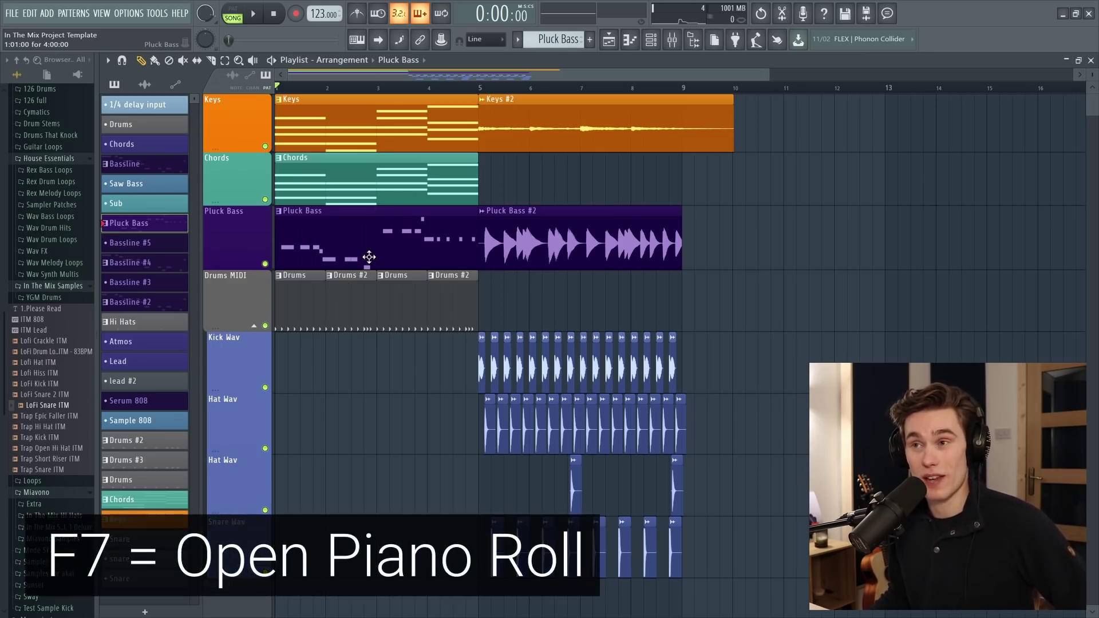
Transpose all bass line notes down five semitones in the piano roll.
key("F7")
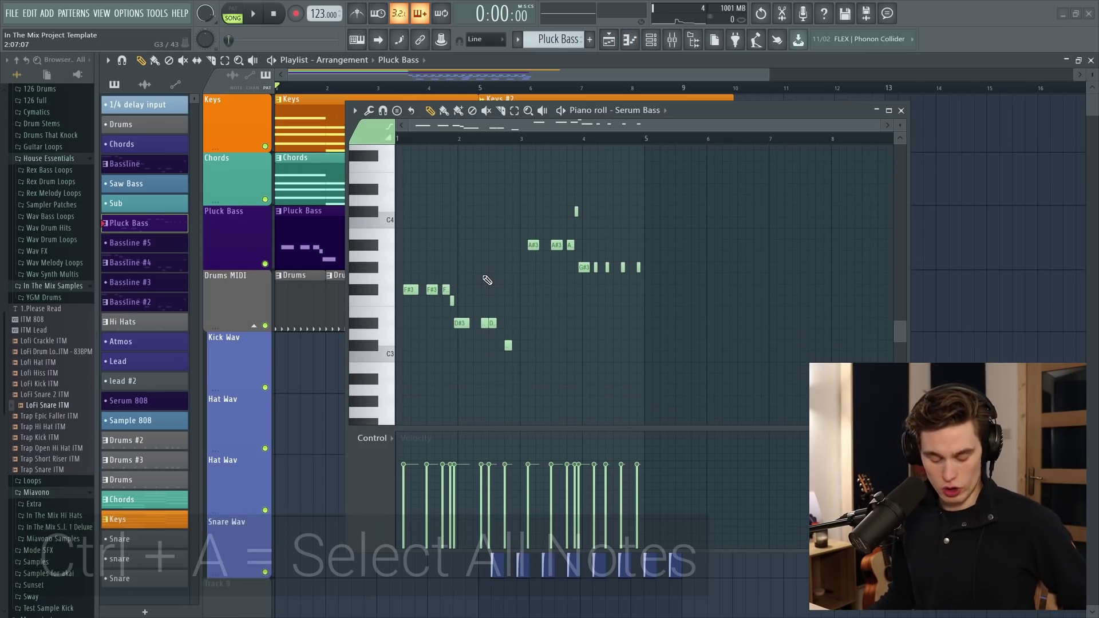
key("ctrl+a")
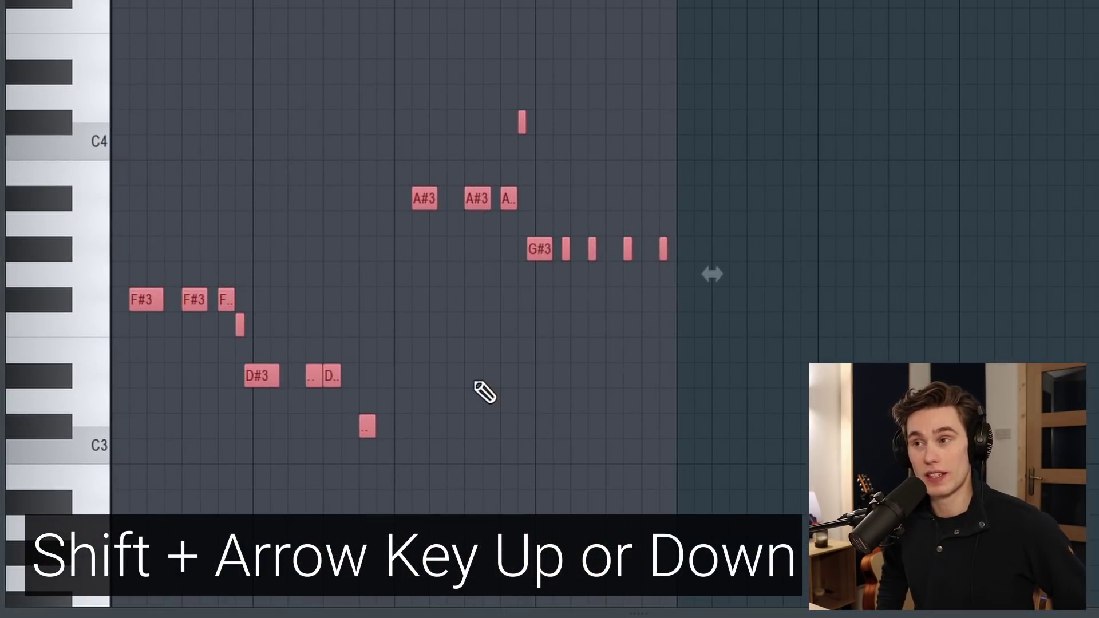
key("shift+Up")
key("shift+Down")
key("shift+Down")
key("shift+Up")
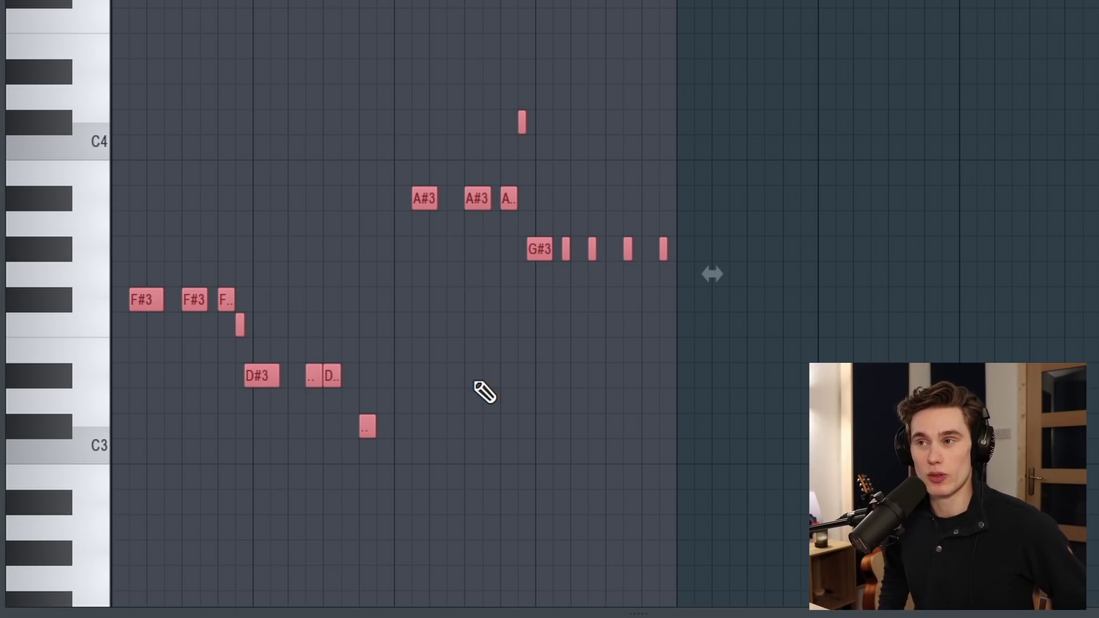
key("shift+Down")
key("shift+Down")
key("shift+Down")
key("shift+Down")
key("shift+Down")
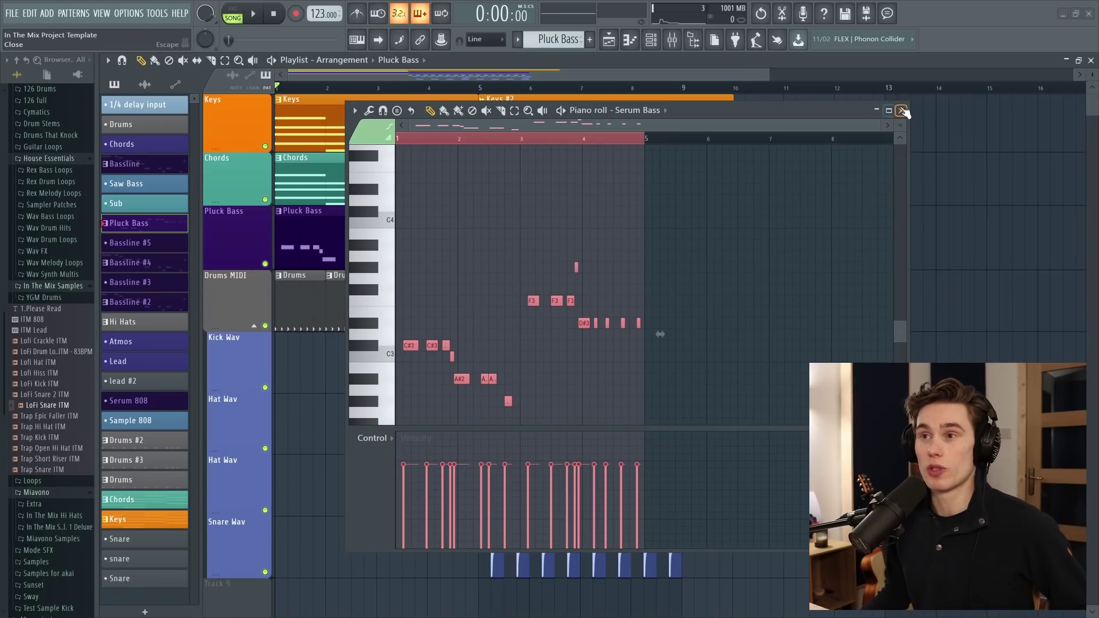
left_click(902, 110)
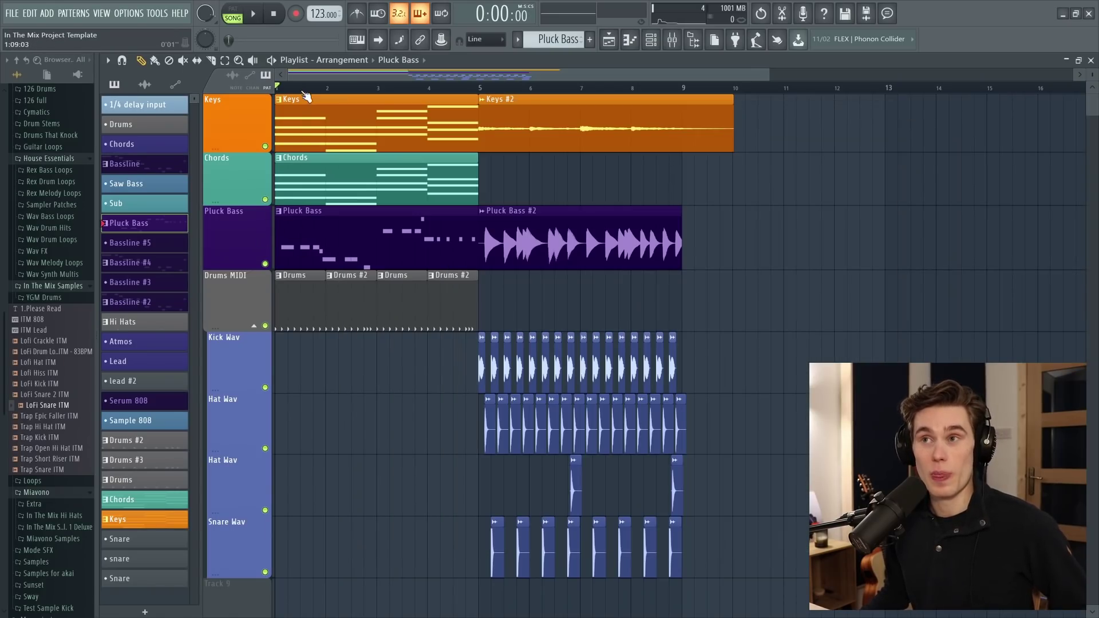
Transpose all Chords clip notes down five semitones.
double_click(302, 173)
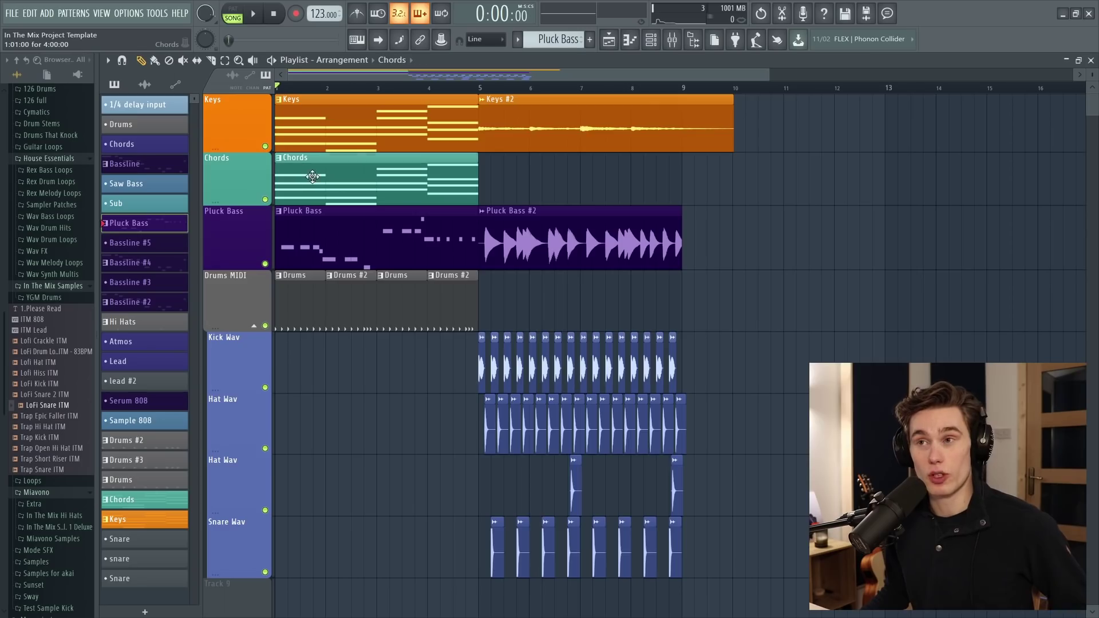
scroll(436, 252, "up", 3)
key("ctrl+a")
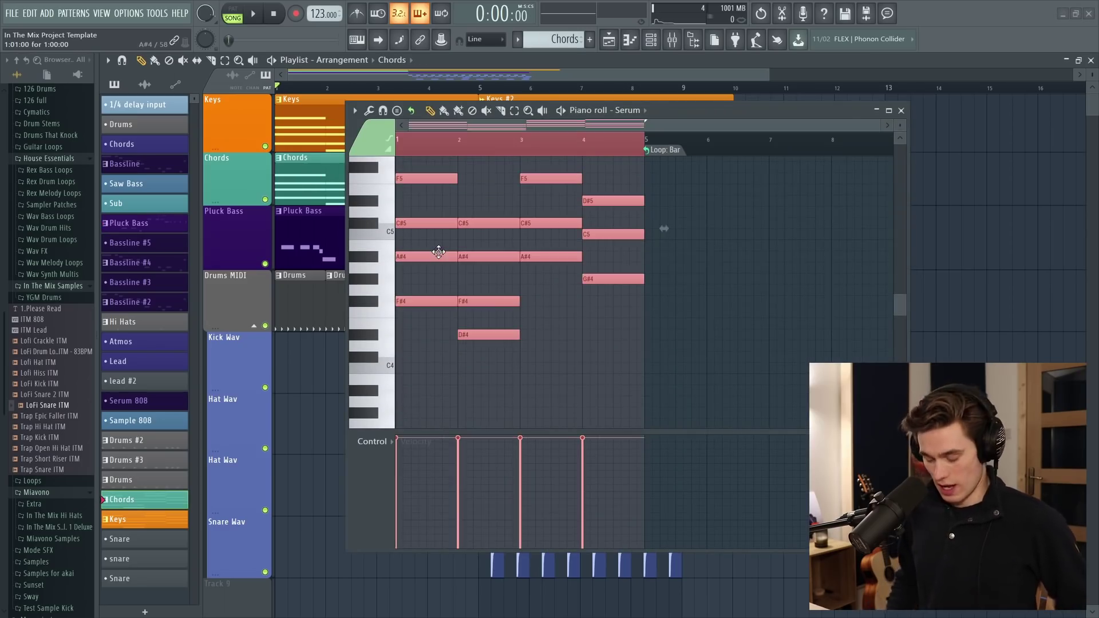
key("Down")
key("Down")
key("Down")
key("Down")
key("Down")
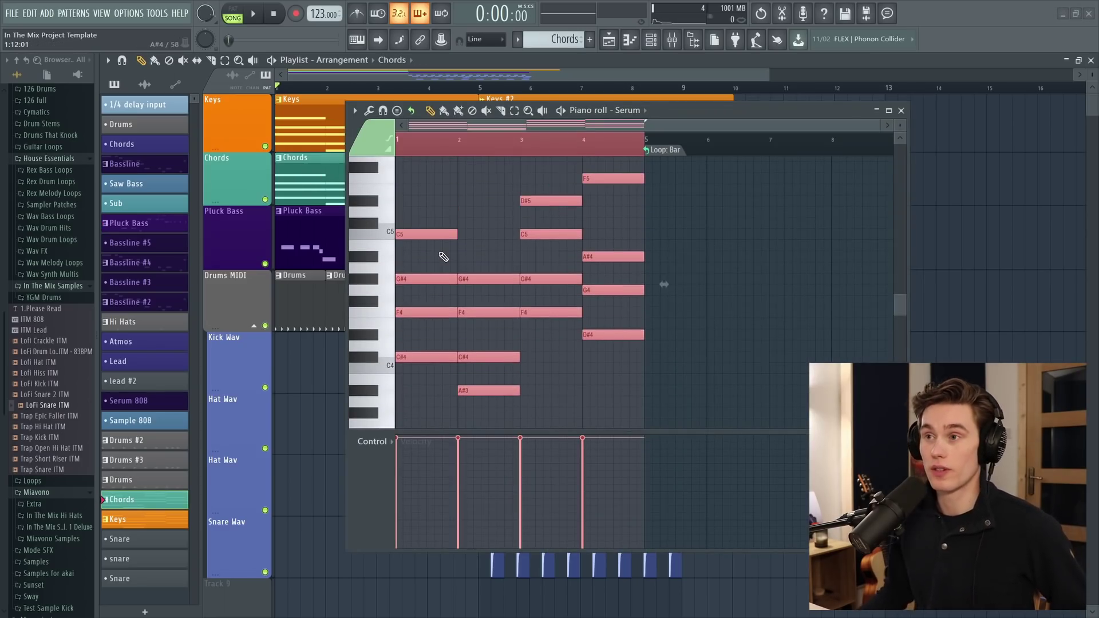
left_click(901, 111)
Select all Keys clip notes and shift them down in pitch.
double_click(351, 133)
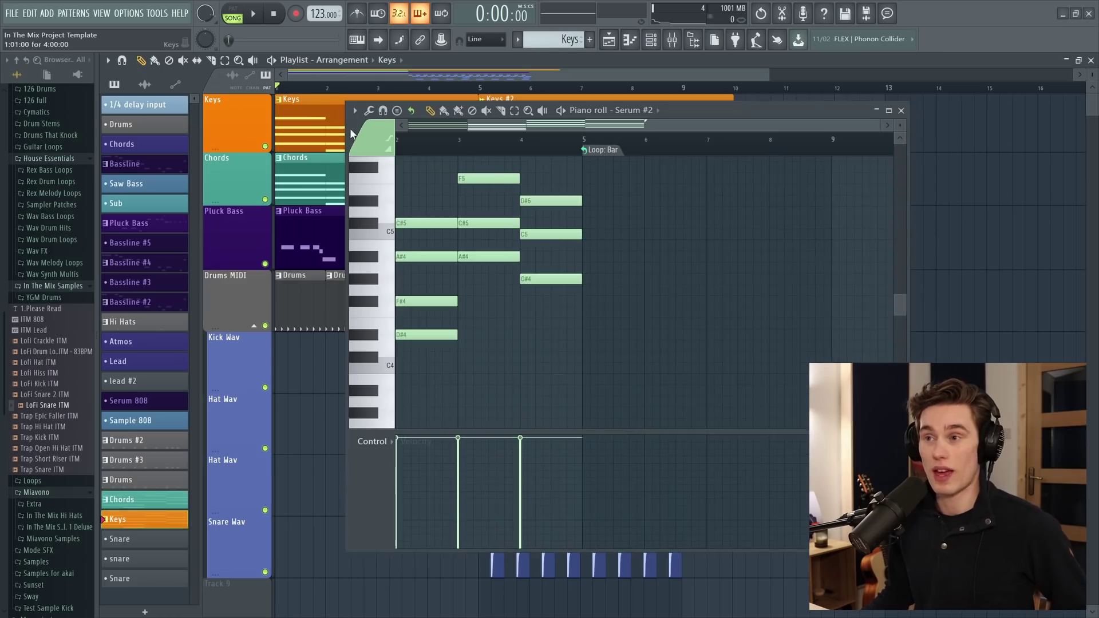
key("ctrl+a")
key("Down")
key("Down")
key("Down")
key("Down")
key("Down")
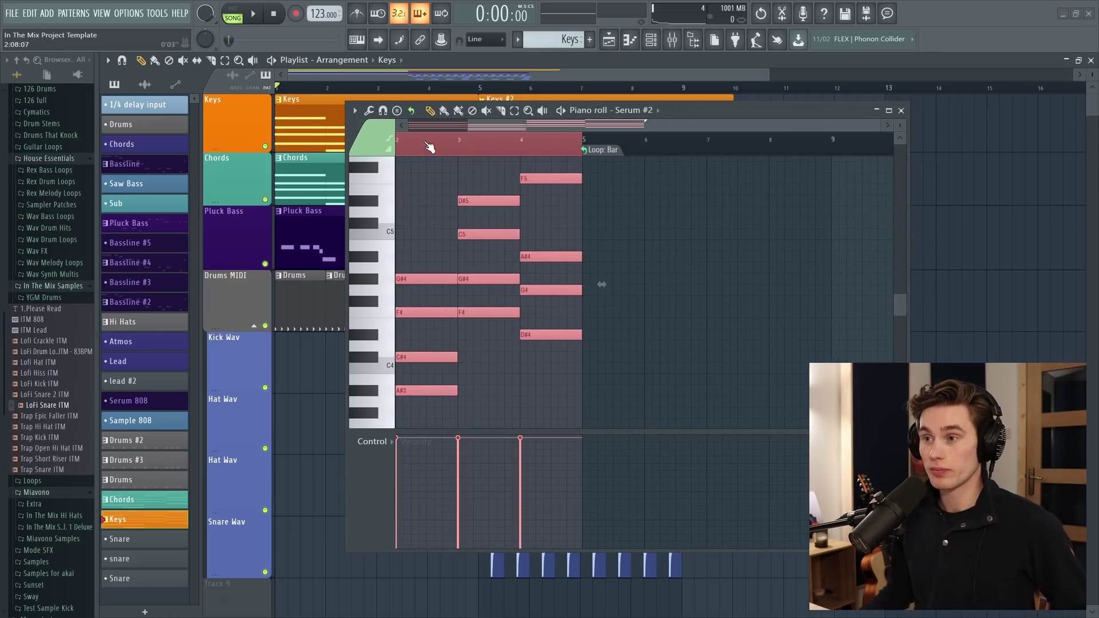
key("F7")
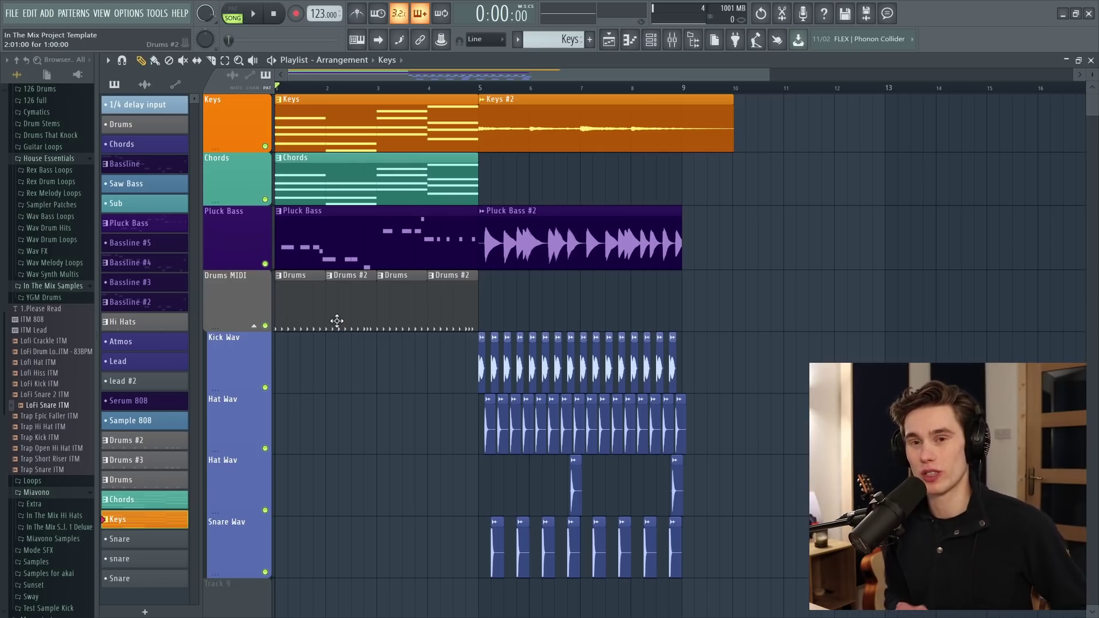
Play the song in its new key, then set the position to bar 5 and open Pluck Bass #2 settings.
key("space")
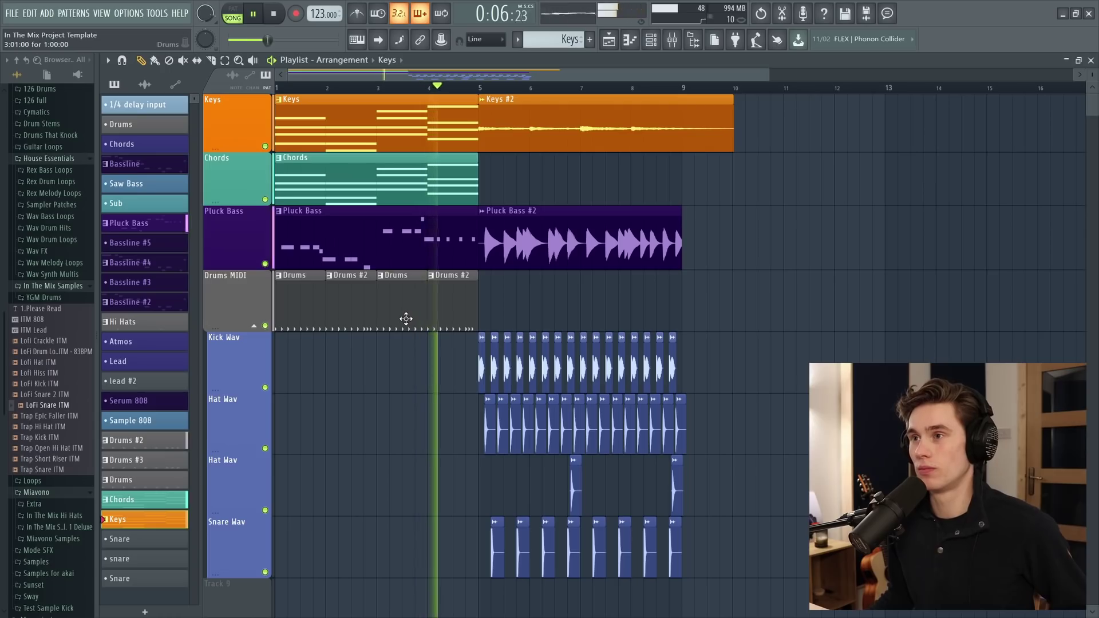
key("space")
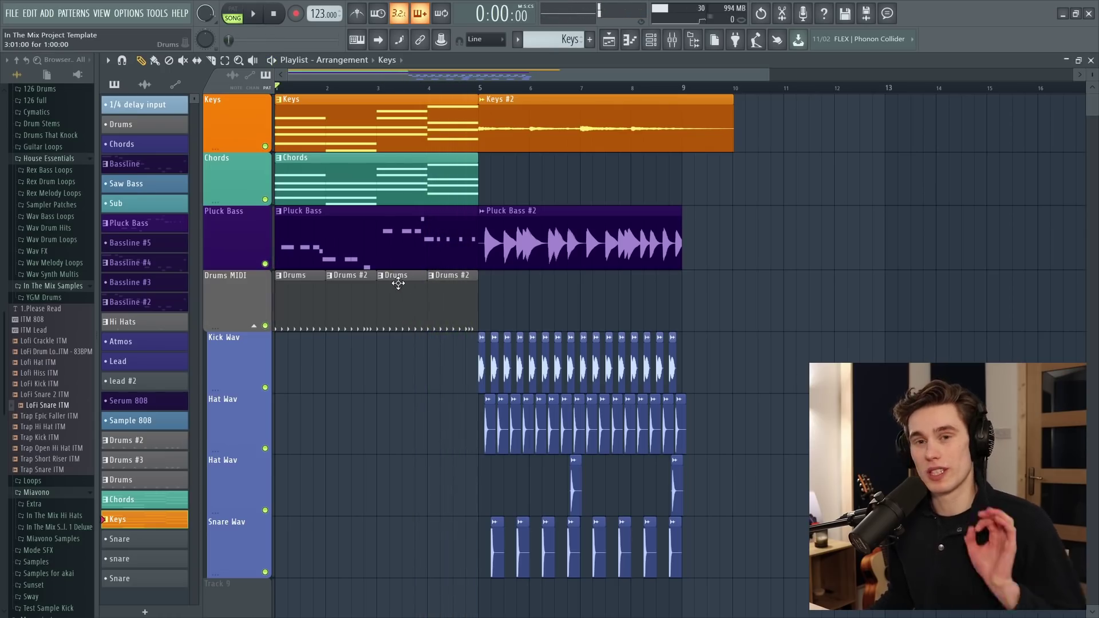
left_click(479, 87)
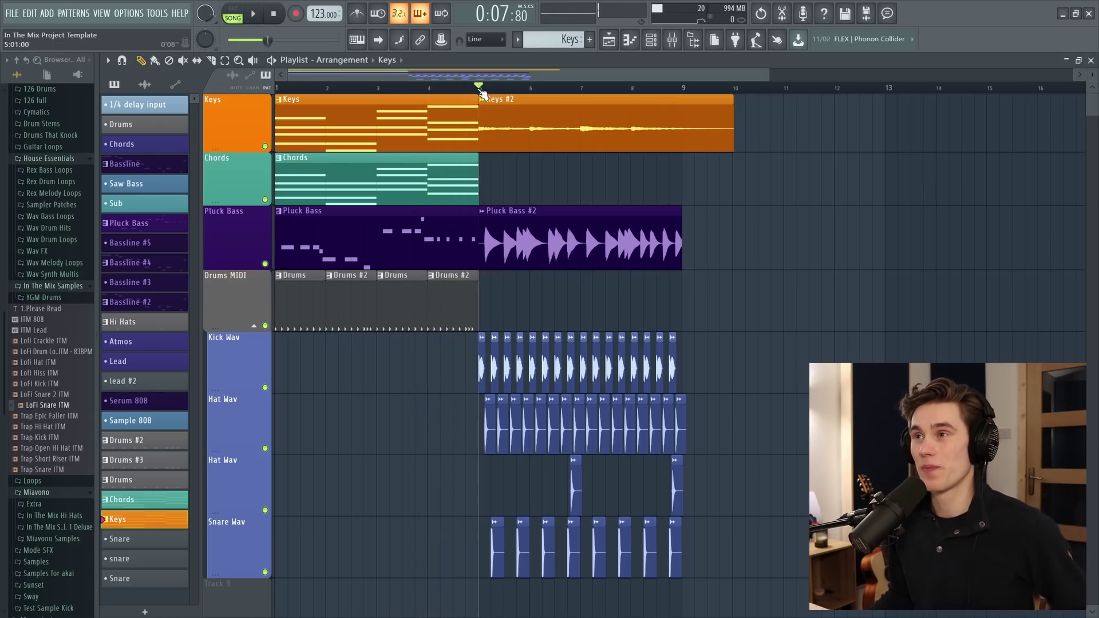
scroll(511, 96, "up", 2)
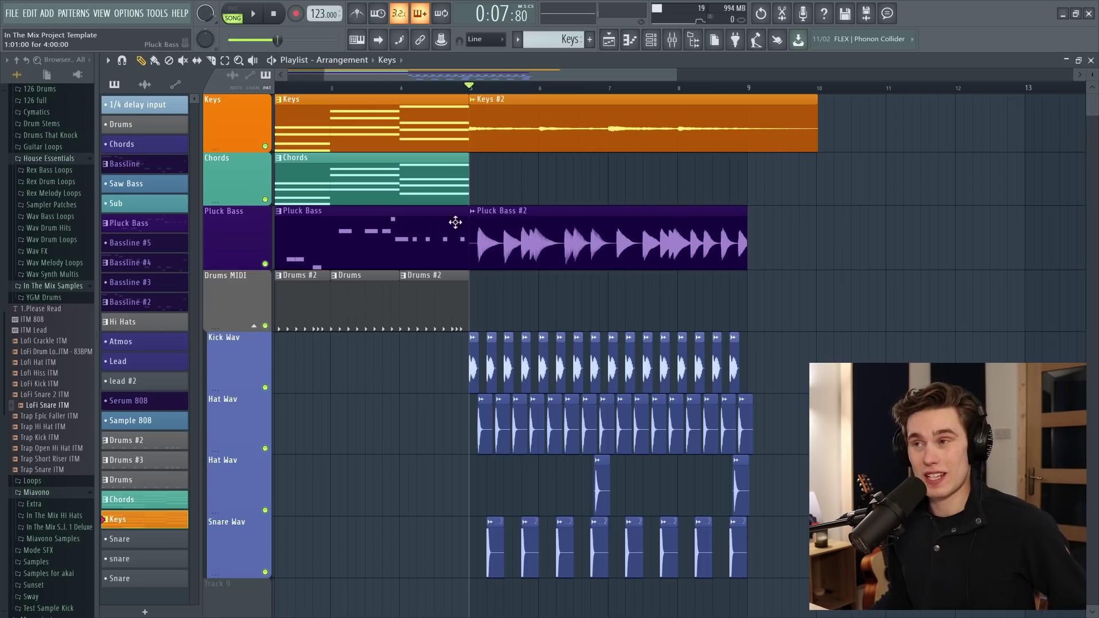
double_click(549, 243)
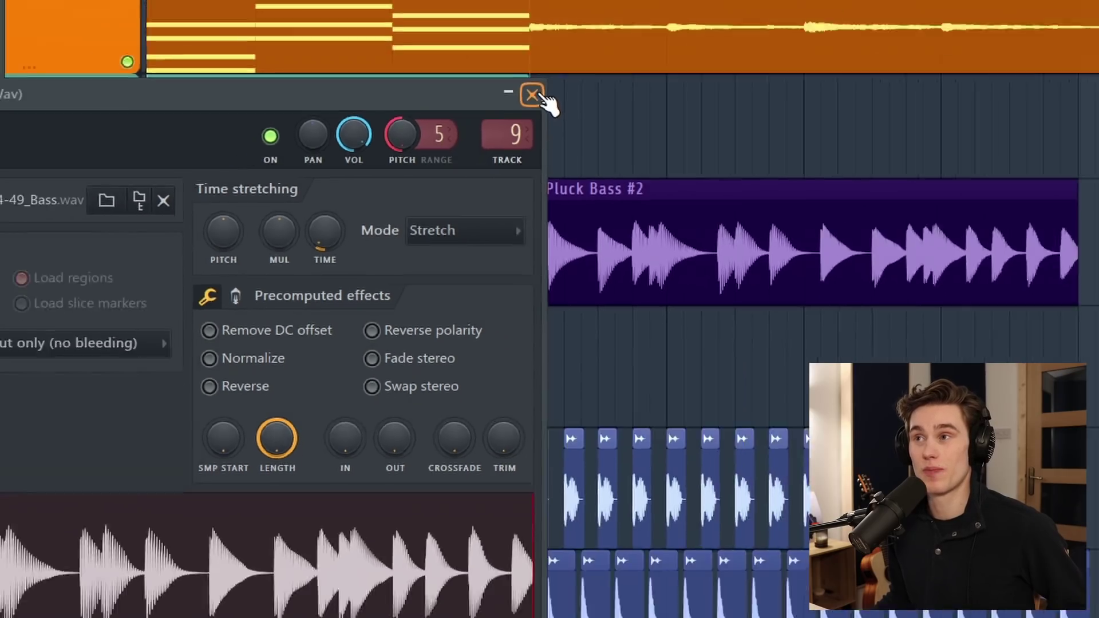
left_click(581, 40)
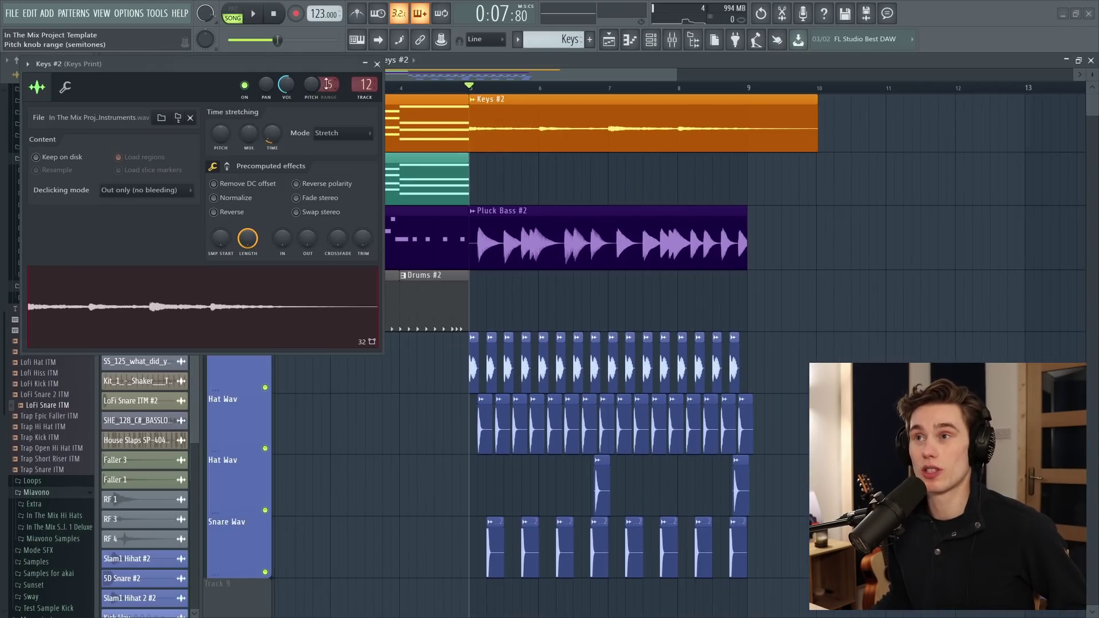
left_click(377, 64)
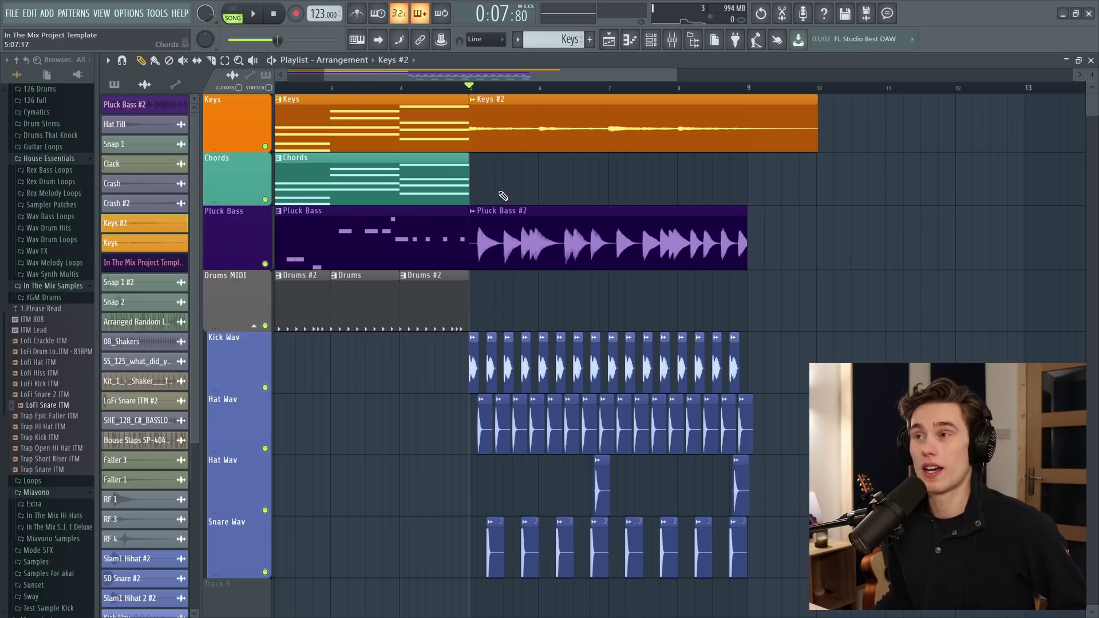
Play from bar 5, stop, and solo the Pluck Bass track.
key("space")
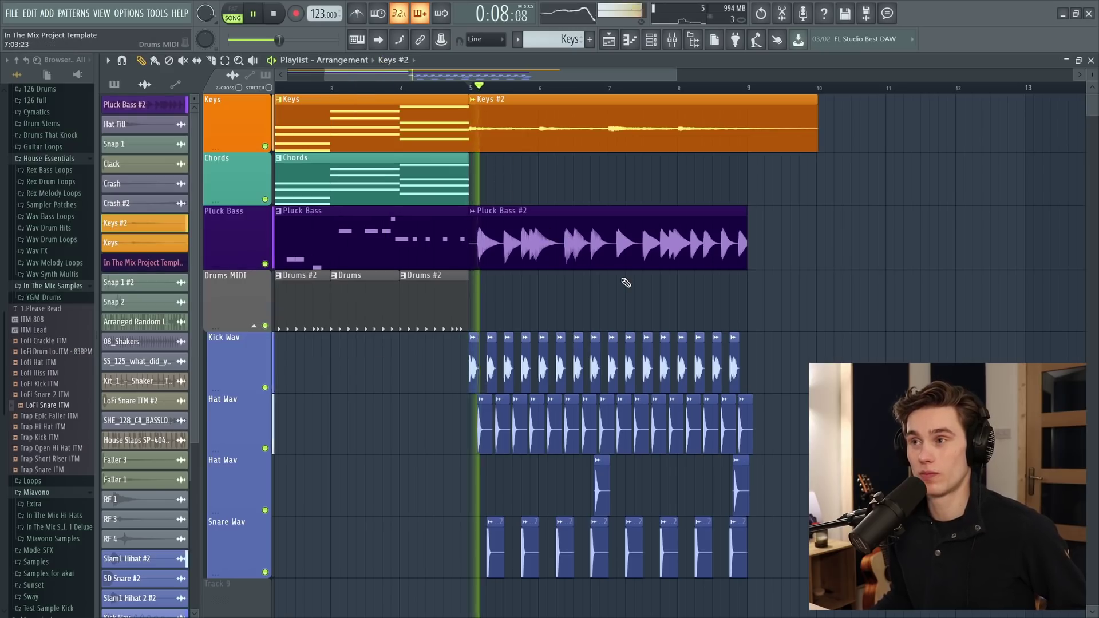
scroll(546, 91, "down", 1)
scroll(549, 95, "down", 2)
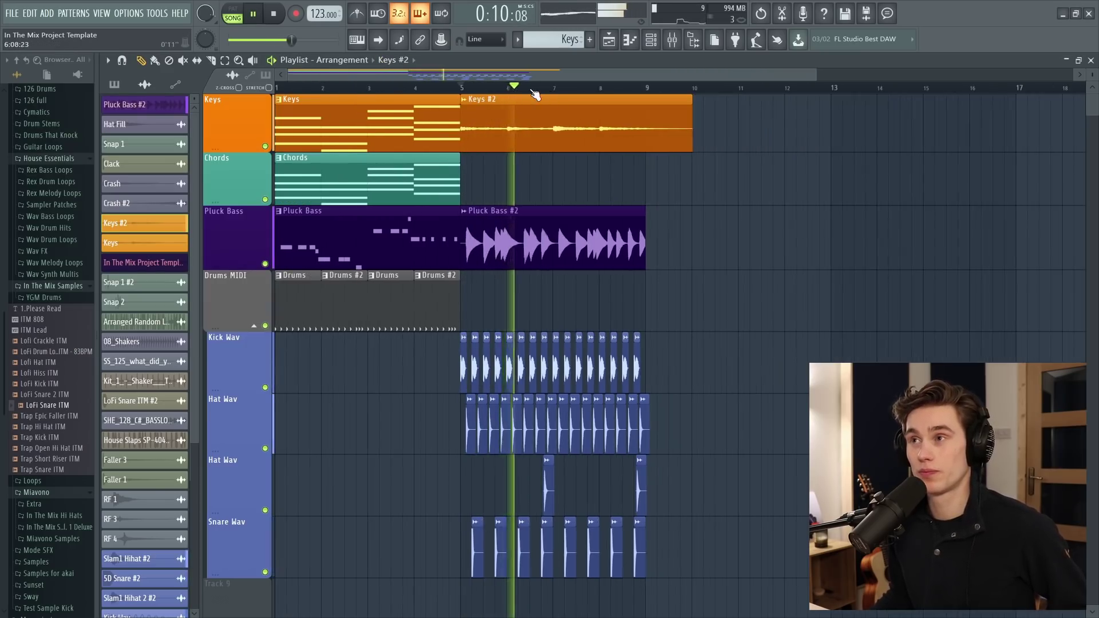
scroll(415, 259, "up", 2)
key("space")
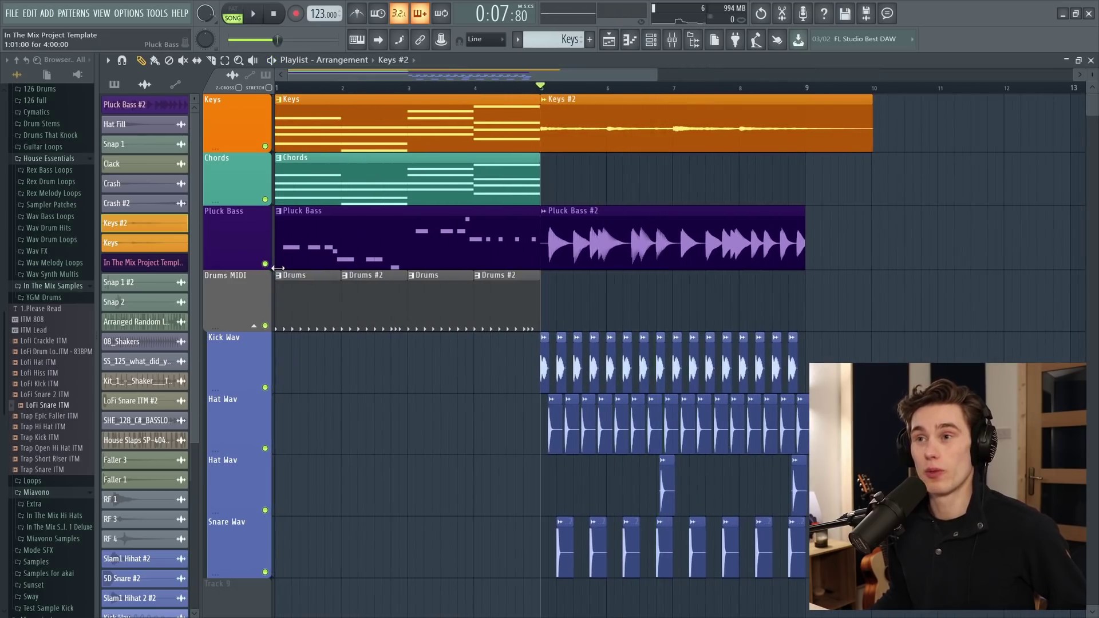
left_click(269, 265, "ctrl")
Play the MIDI pluck bass from bar 1.7, then the audio version from bar 5.7.
left_click(326, 88)
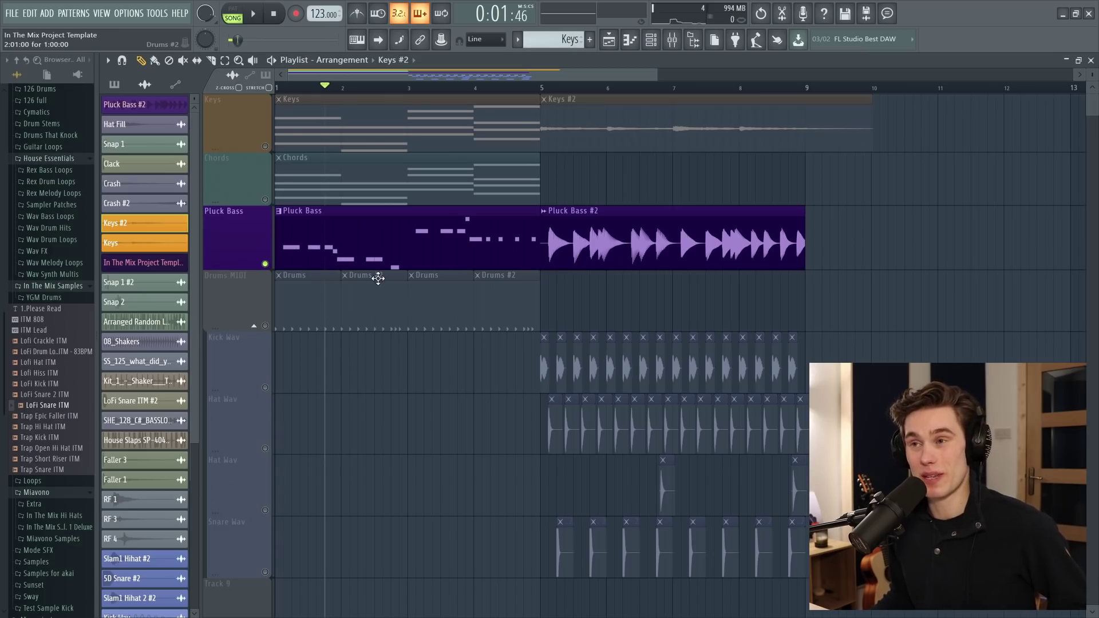
key("space")
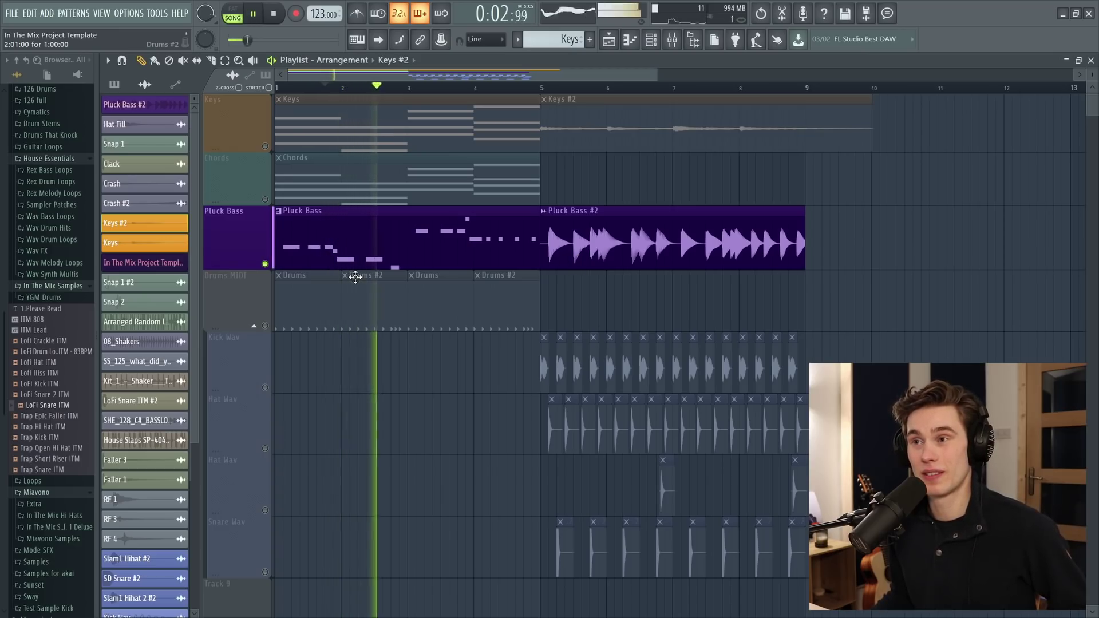
key("space")
key("space")
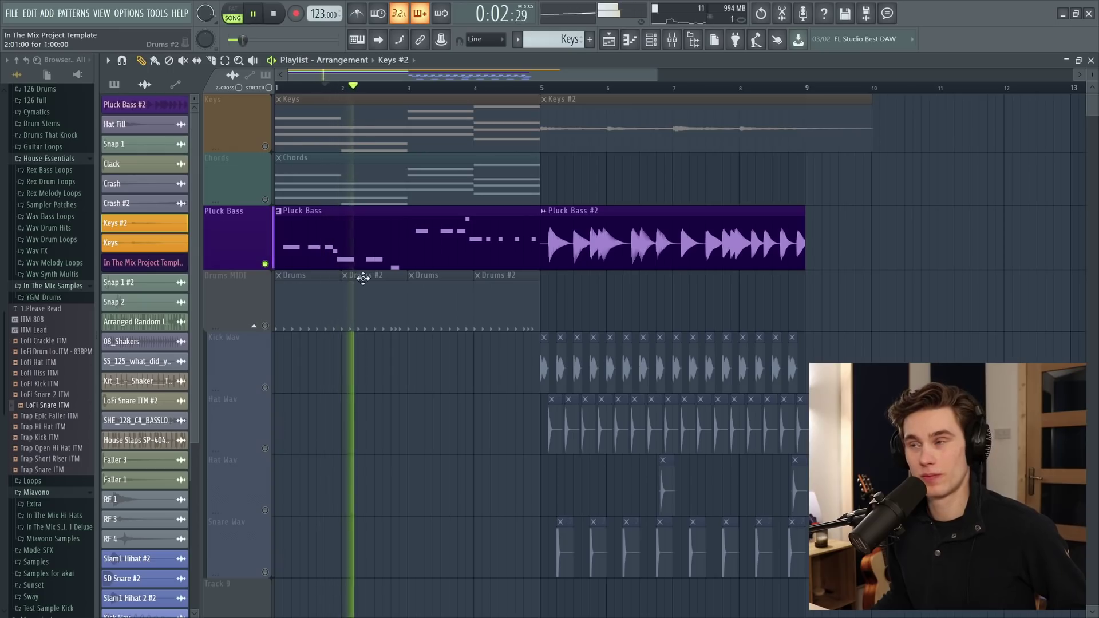
key("space")
left_click(590, 89)
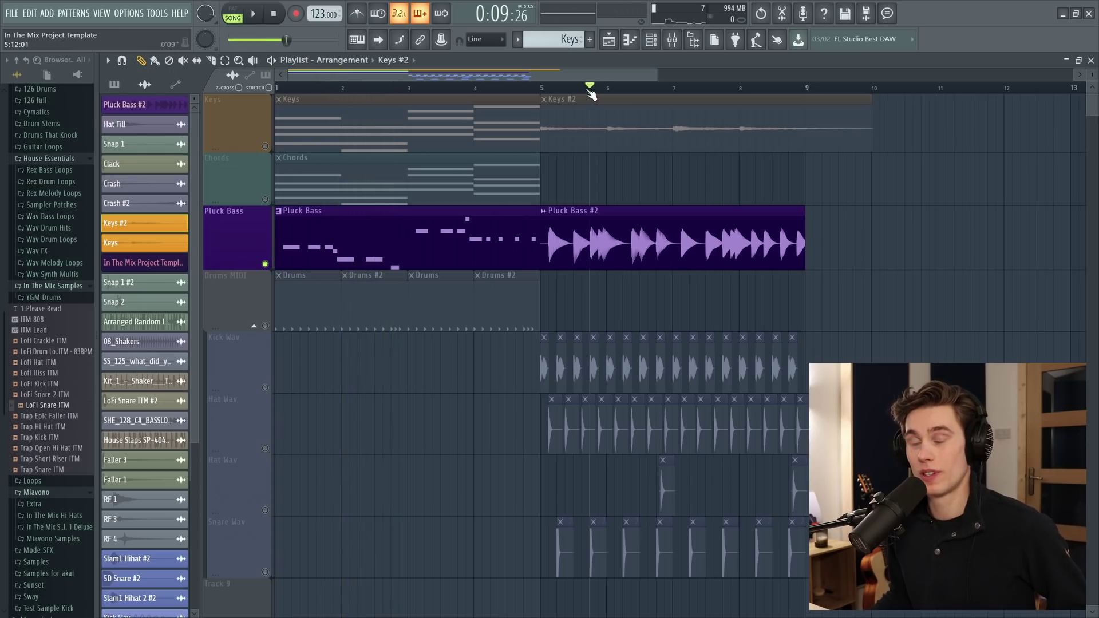
key("space")
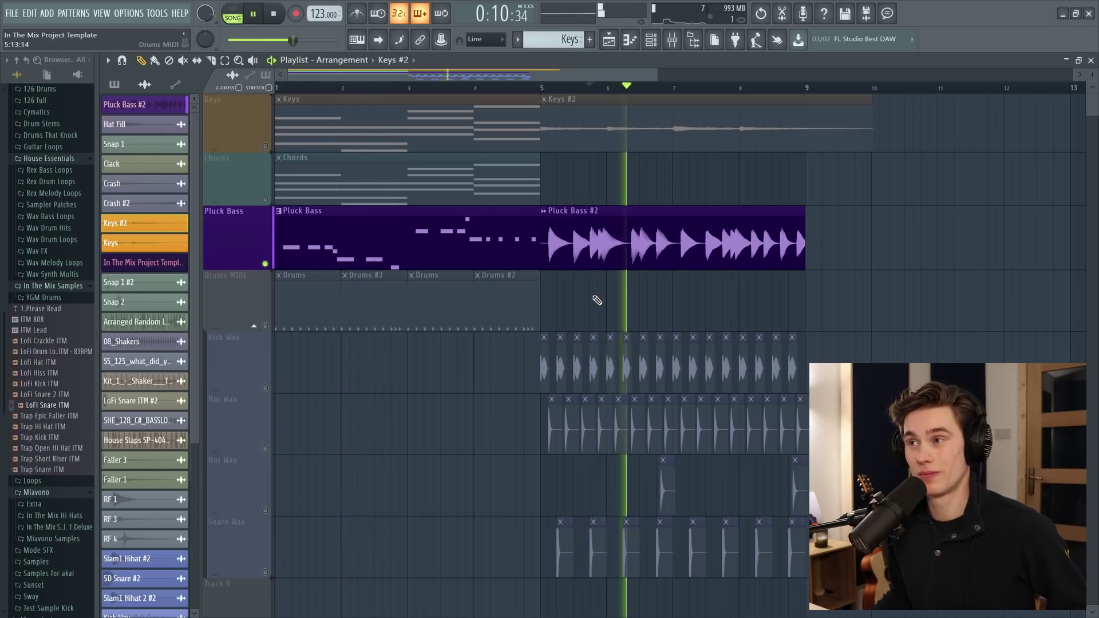
key("space")
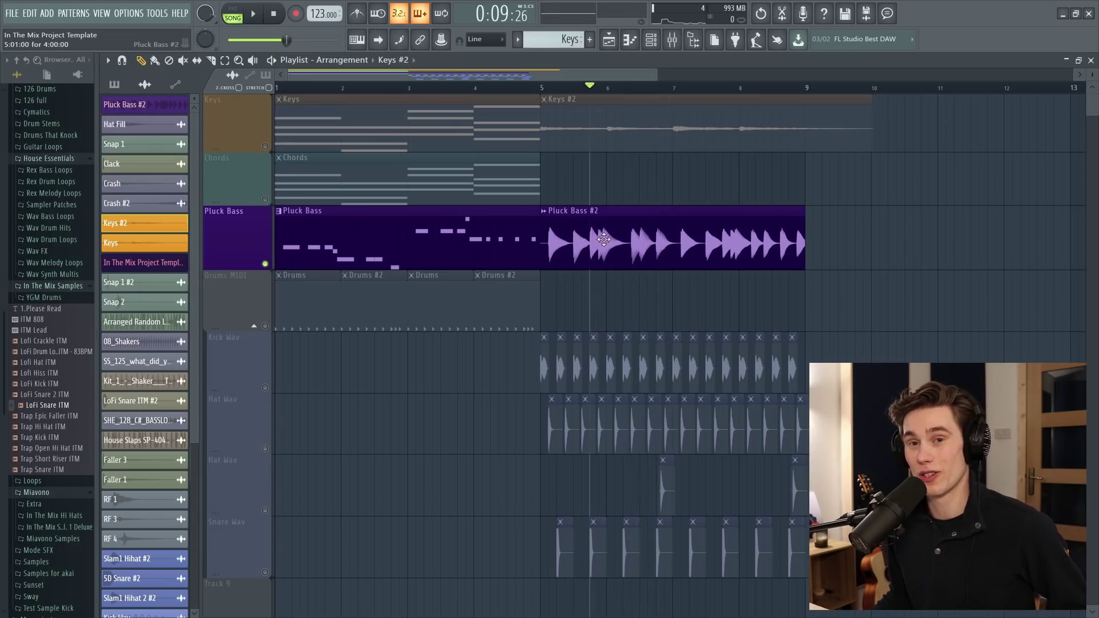
key("space")
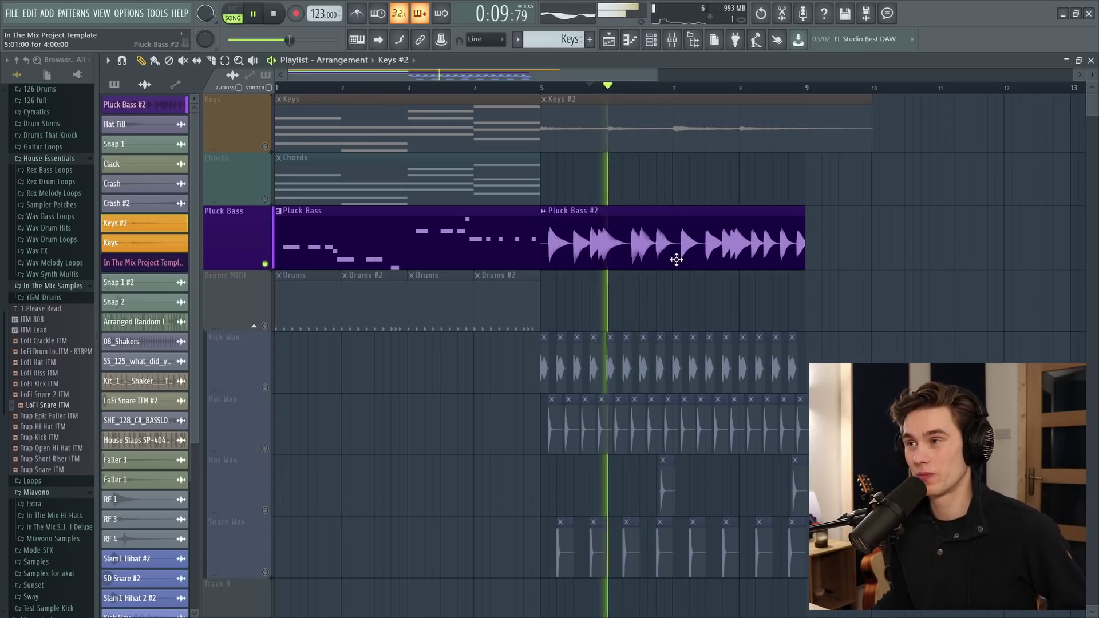
Switch between MIDI and audio pluck bass, playing from bar 3 and jumping to bar 7.
left_click(324, 86)
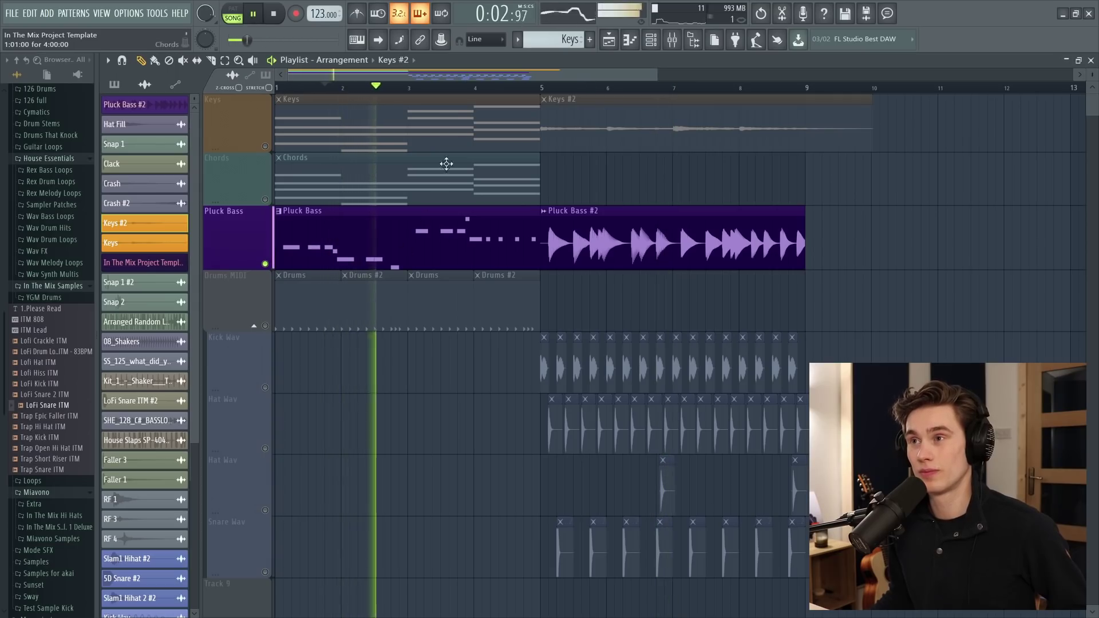
key("space")
left_click(412, 88)
key("space")
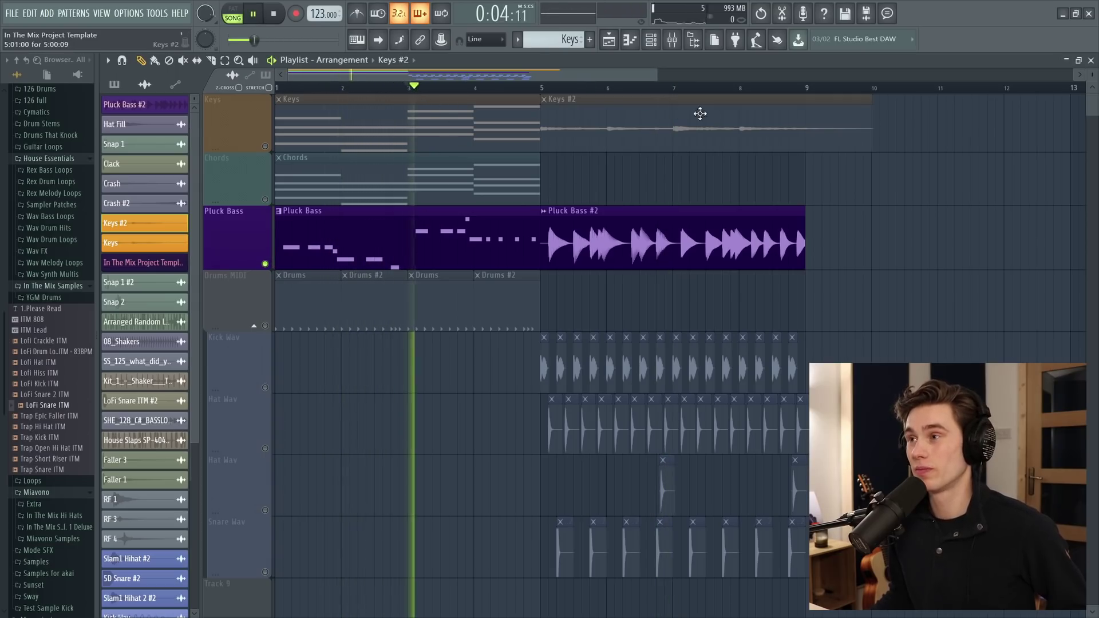
left_click(674, 88)
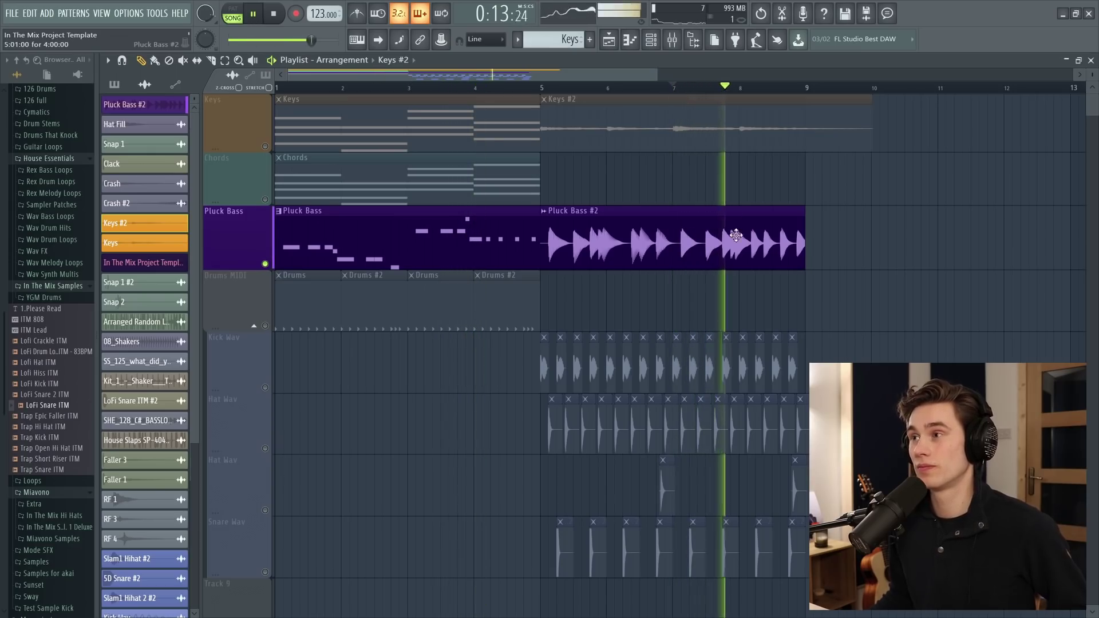
key("space")
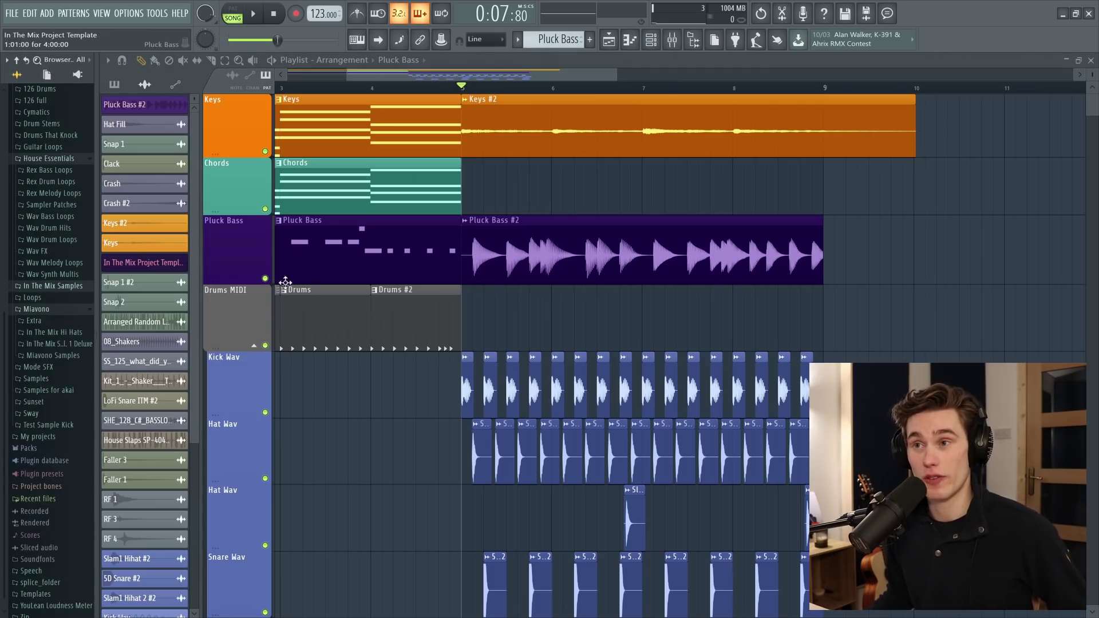
Mute Keys and Pluck Bass, then preview bass loops in the Rex Bass Loops folder.
left_click(265, 278)
left_click(265, 151)
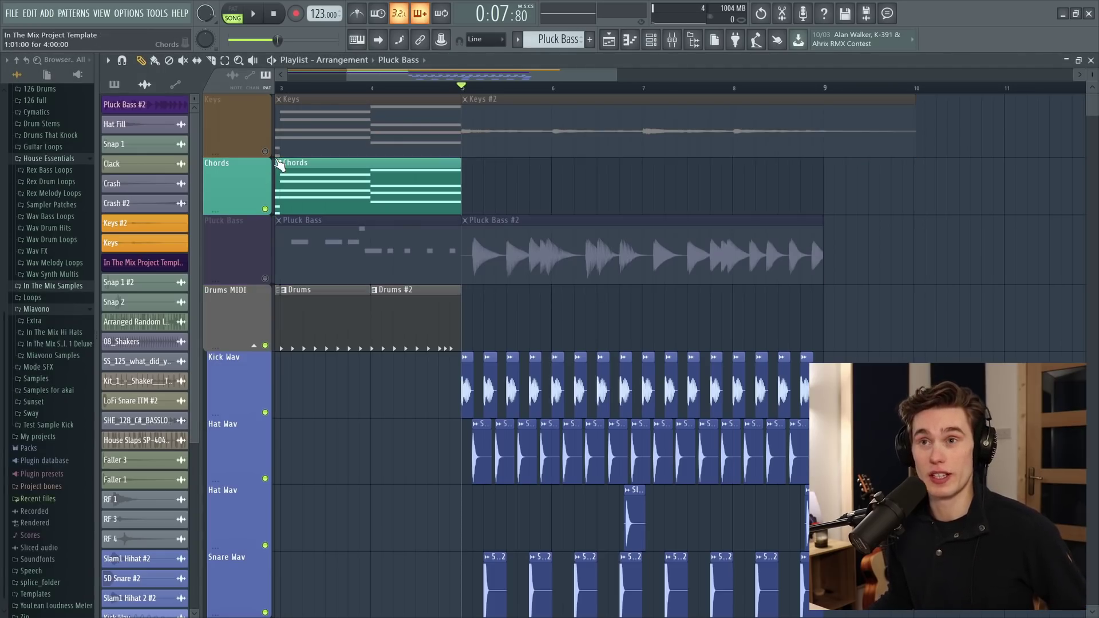
scroll(64, 275, "up", 4)
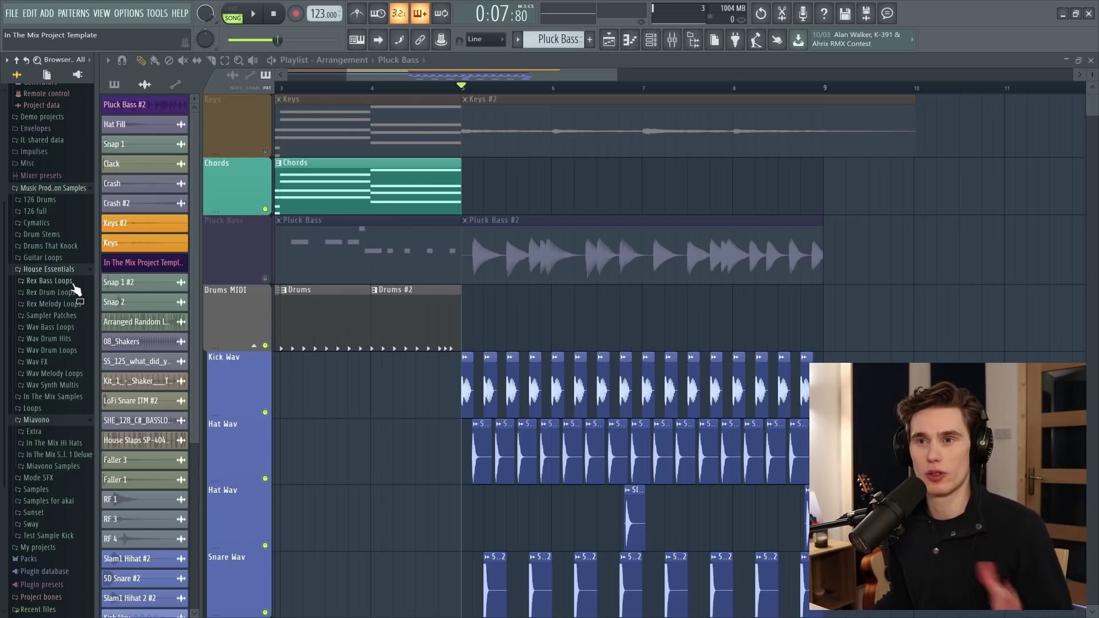
left_click(72, 282)
scroll(80, 324, "down", 2)
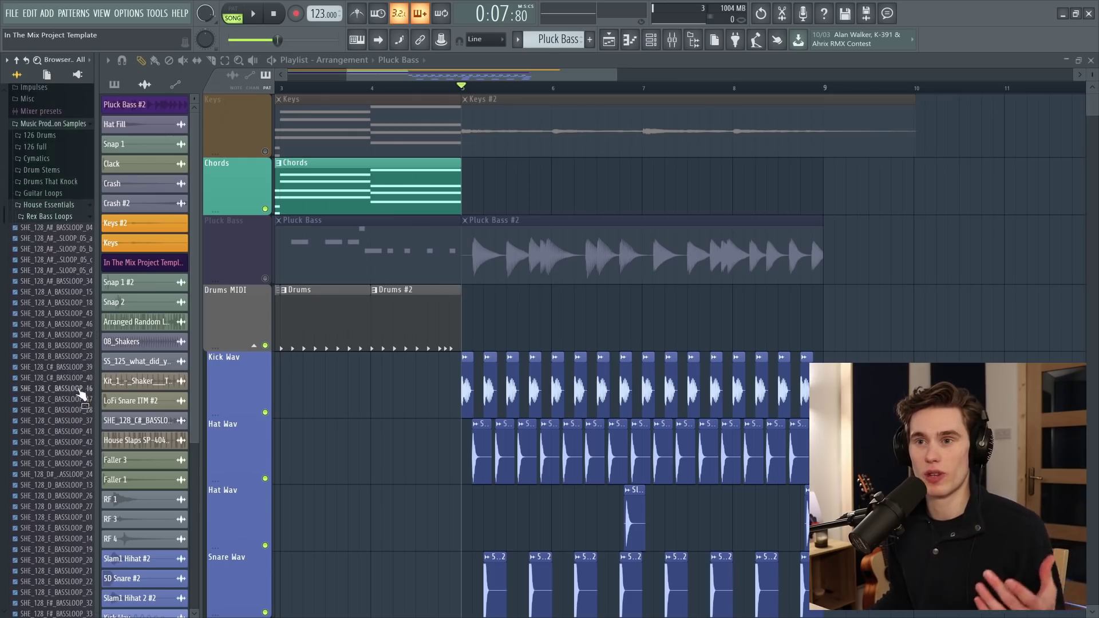
left_click(74, 313)
left_click(89, 345)
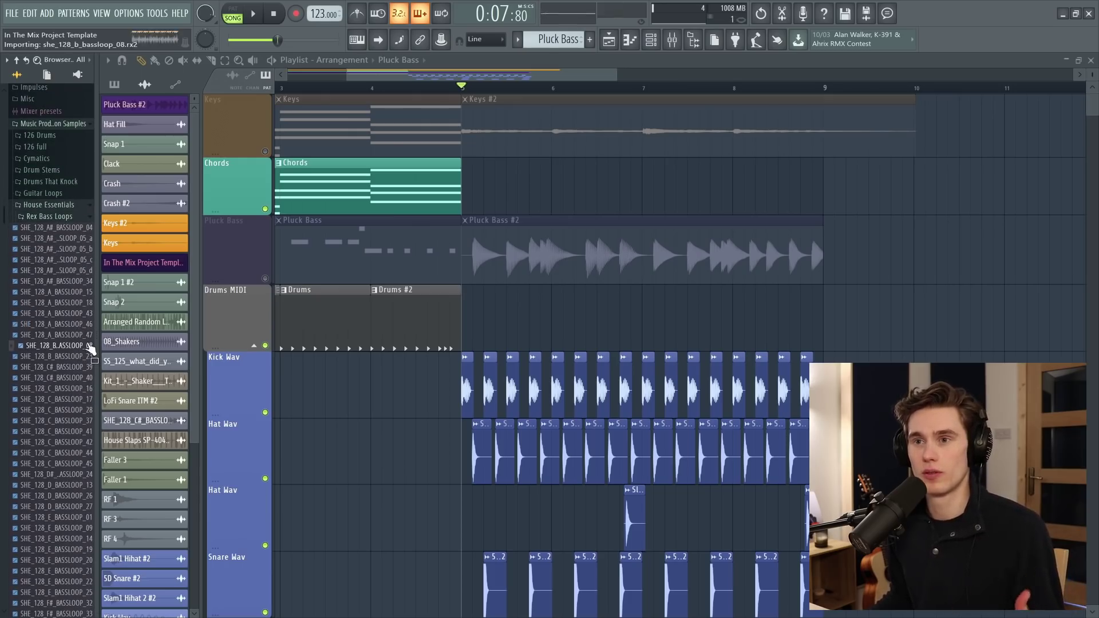
left_click(87, 367)
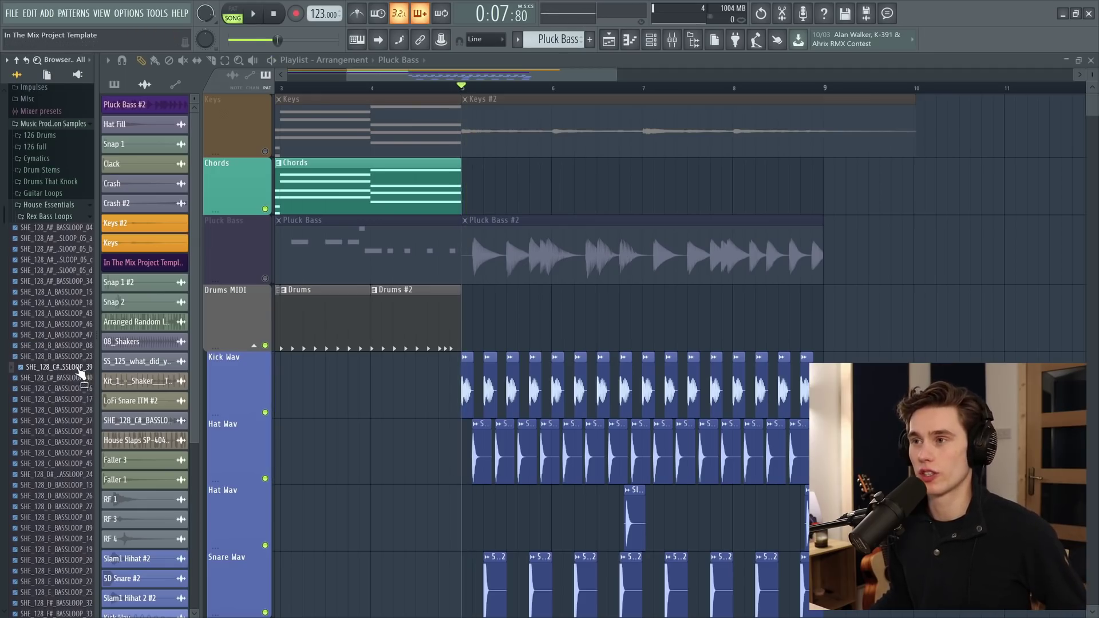
Place SHE_128_C#_BASSLOOP_39 at bar 5 and open its sample settings.
left_click_drag(81, 375, 480, 320)
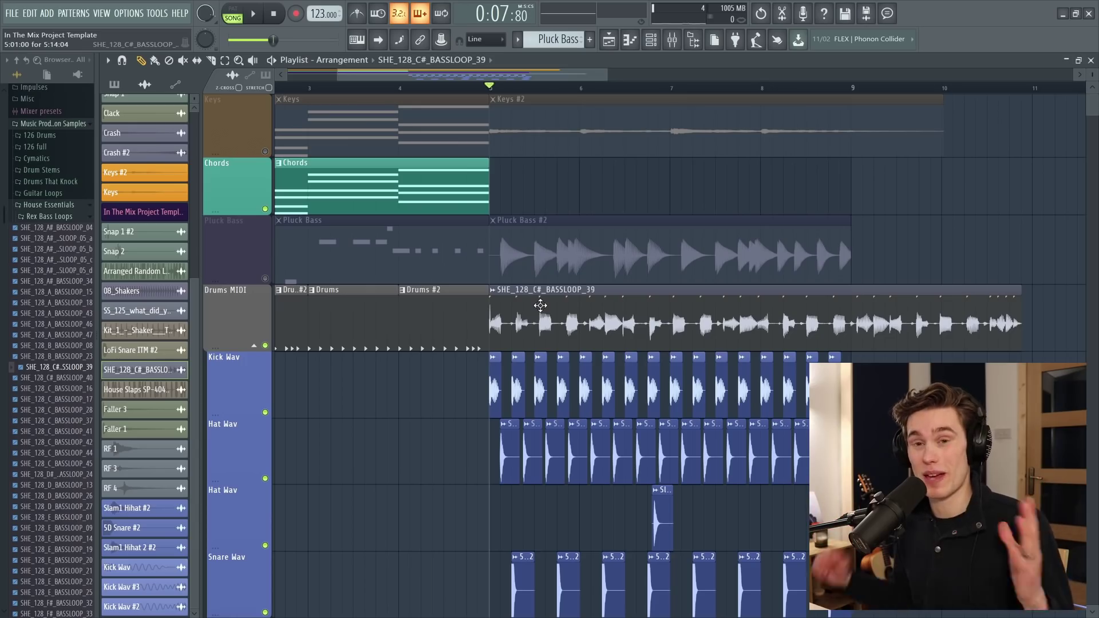
double_click(607, 313)
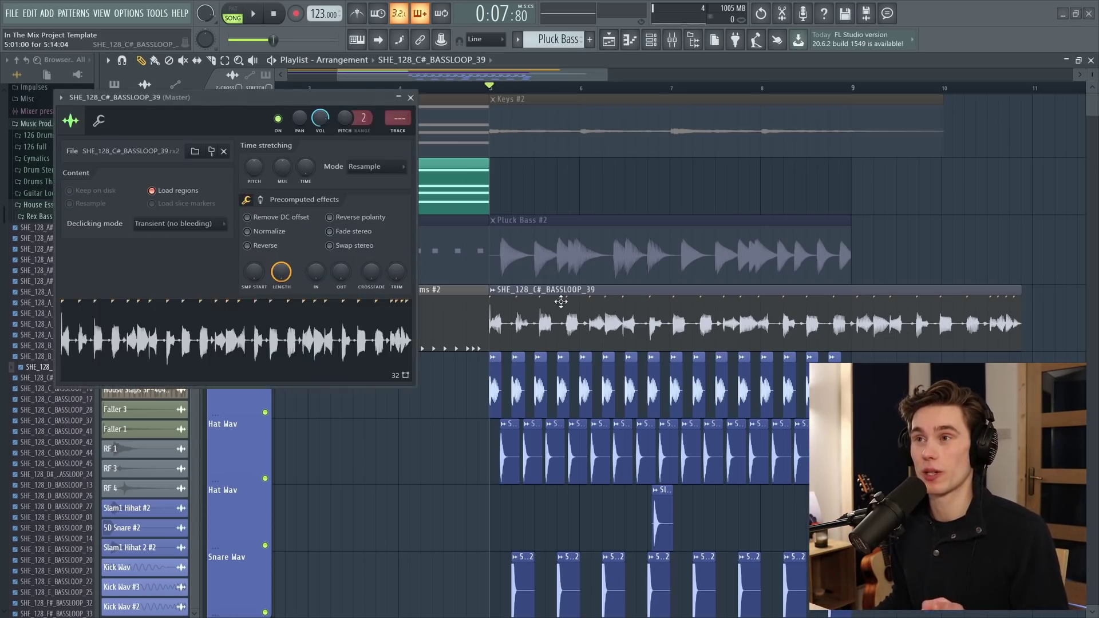
left_click(380, 166)
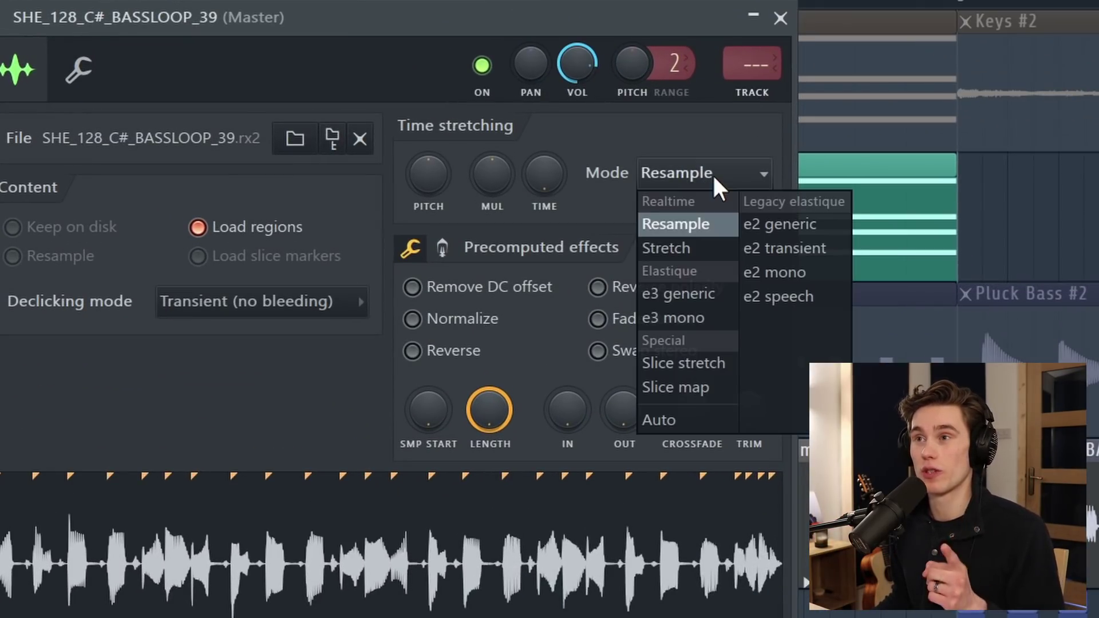
Set the bass loop to Stretch mode and fit it to 4 bars after trying 2 bars.
left_click(705, 249)
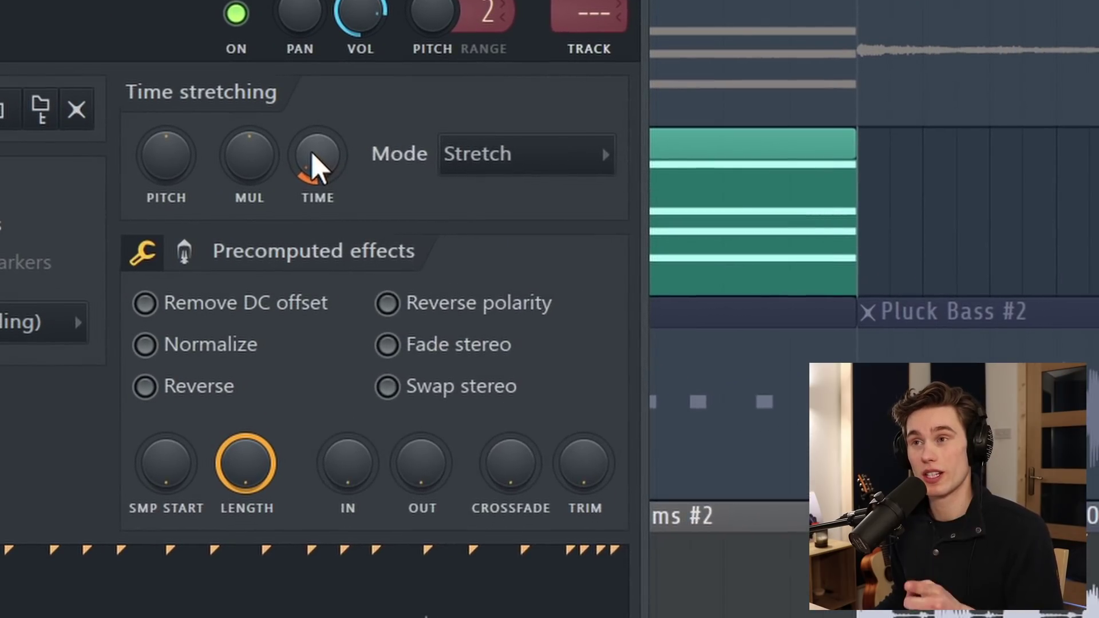
right_click(312, 154)
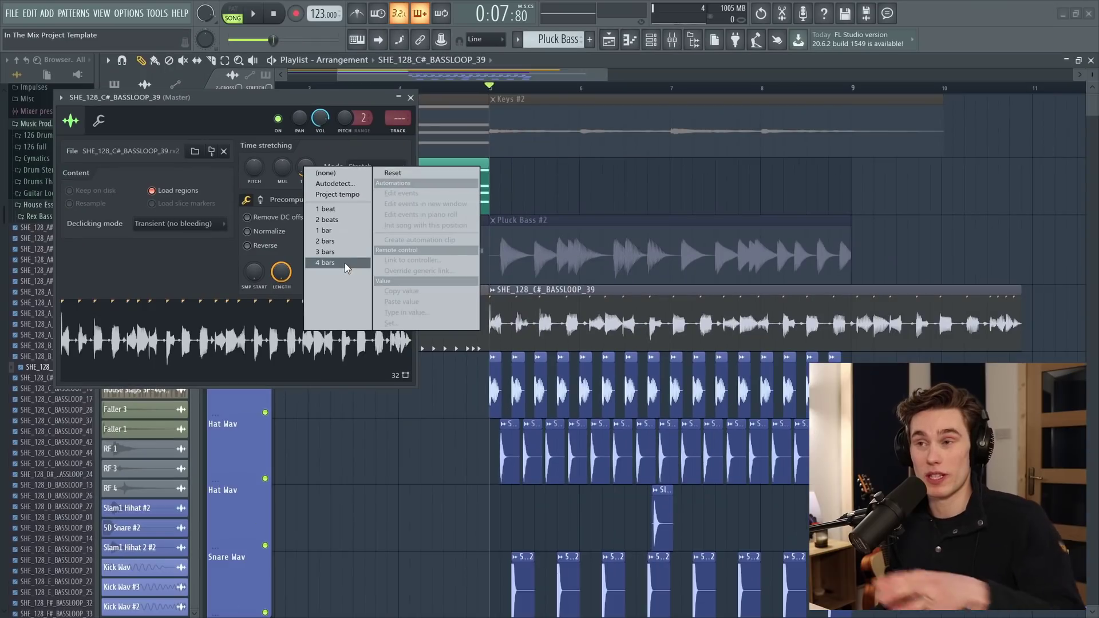
left_click(344, 263)
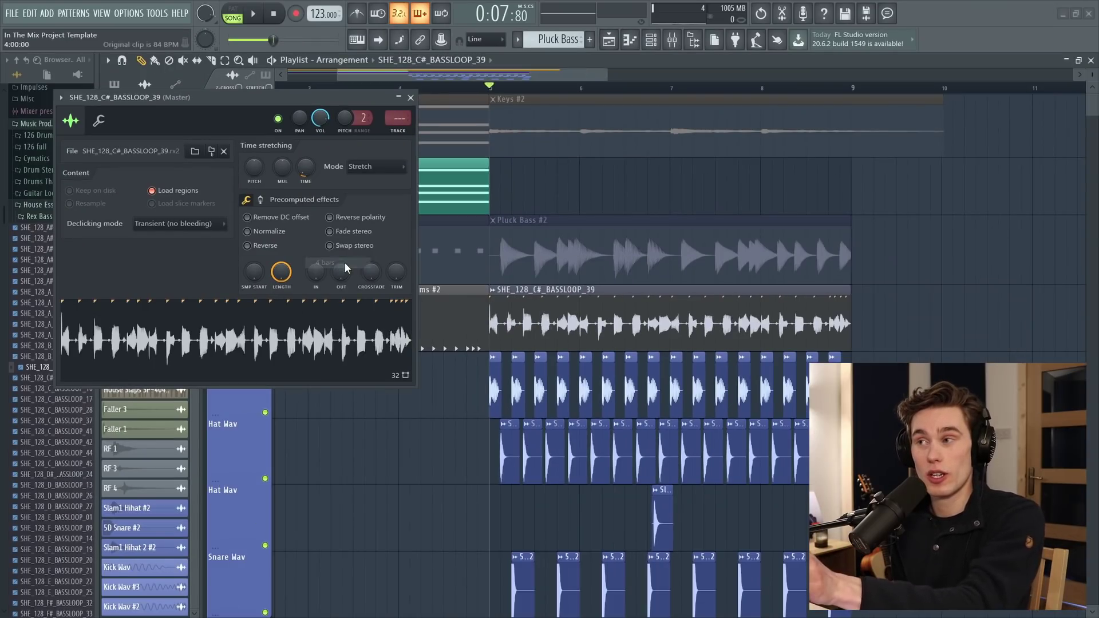
right_click(312, 166)
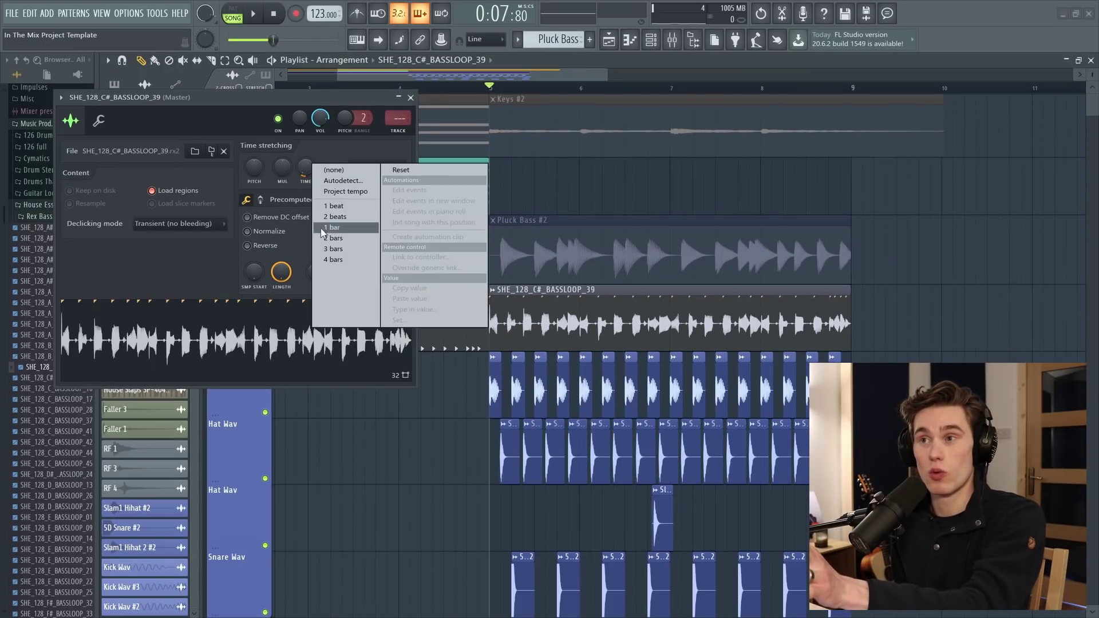
left_click(344, 250)
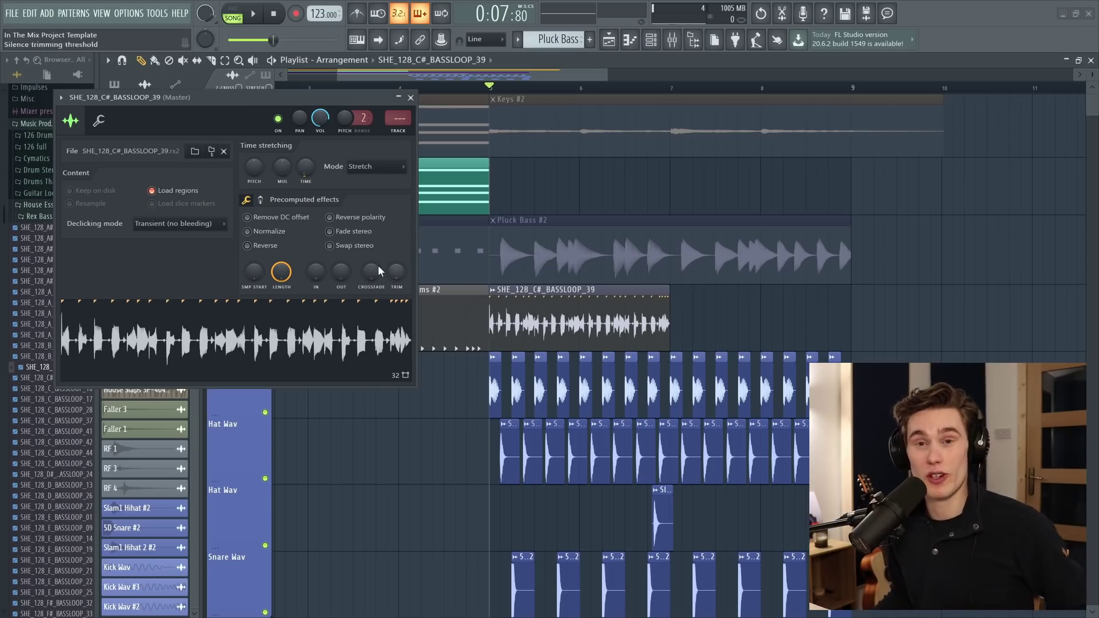
key("space")
right_click(306, 170)
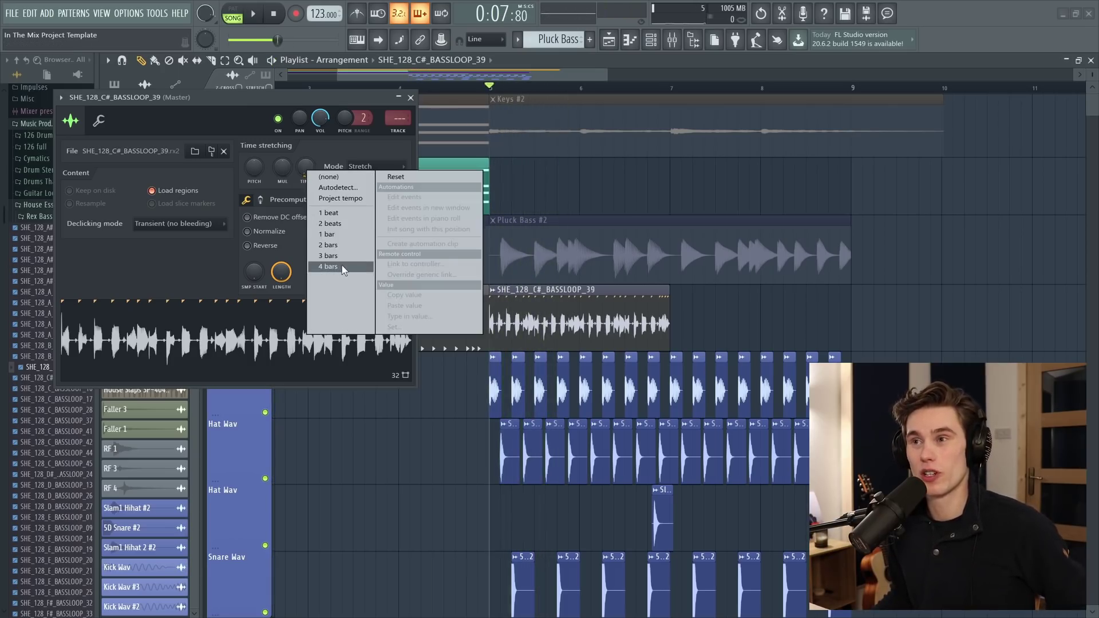
left_click(342, 266)
key("space")
left_click(410, 97)
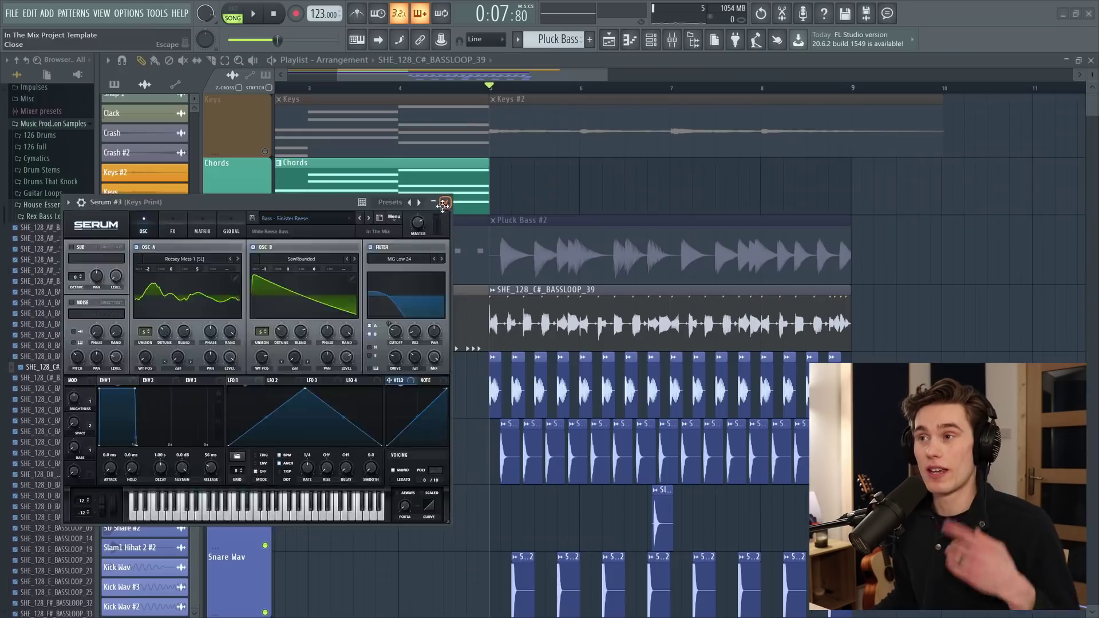
Close Serum and view the SHE_128_C#_BASSLOOP_39 loop's detected notes full-screen in Newtone, then close it.
left_click(706, 69)
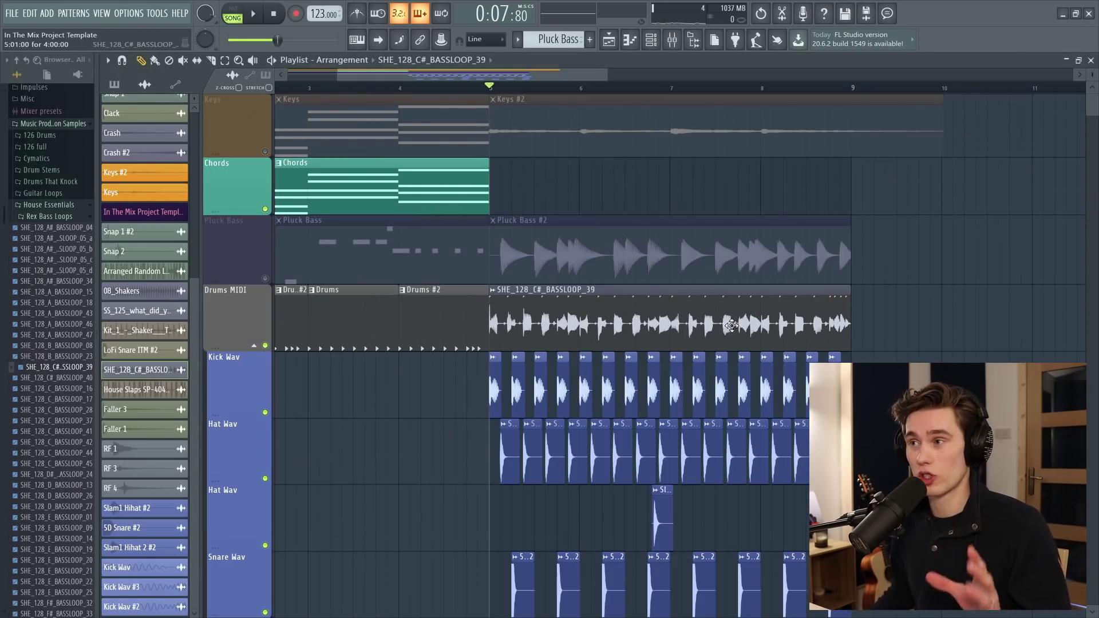
double_click(711, 322)
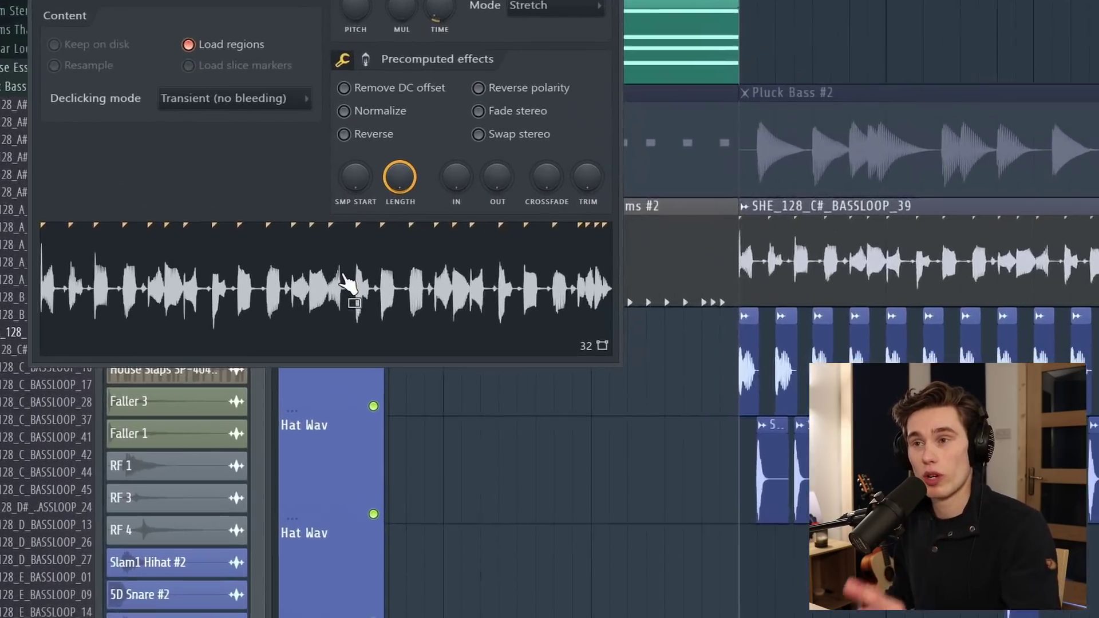
right_click(247, 332)
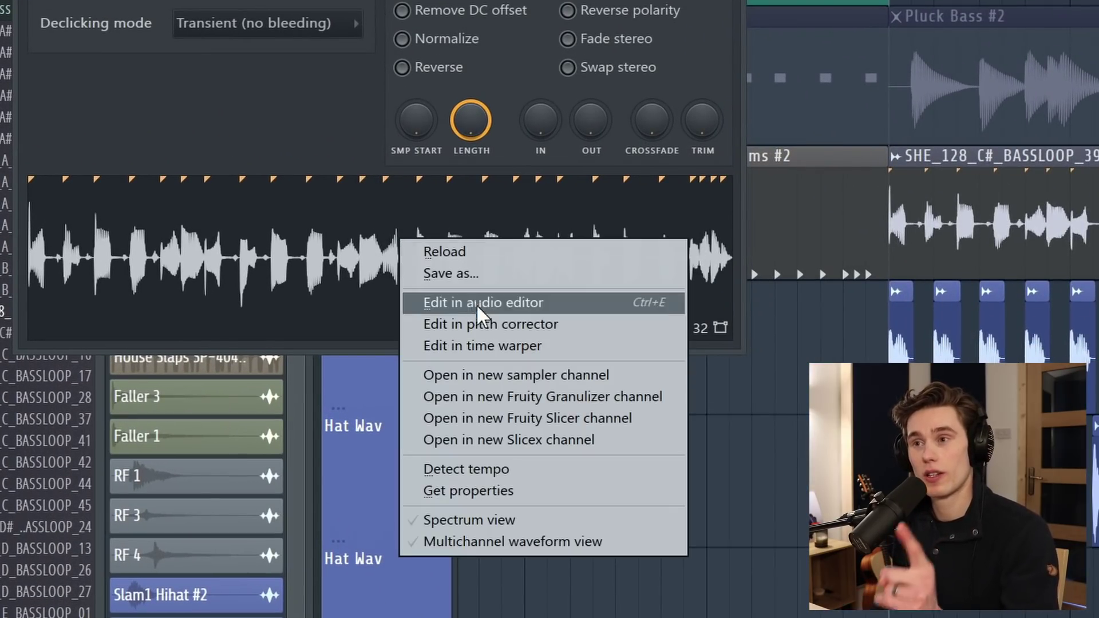
left_click(499, 325)
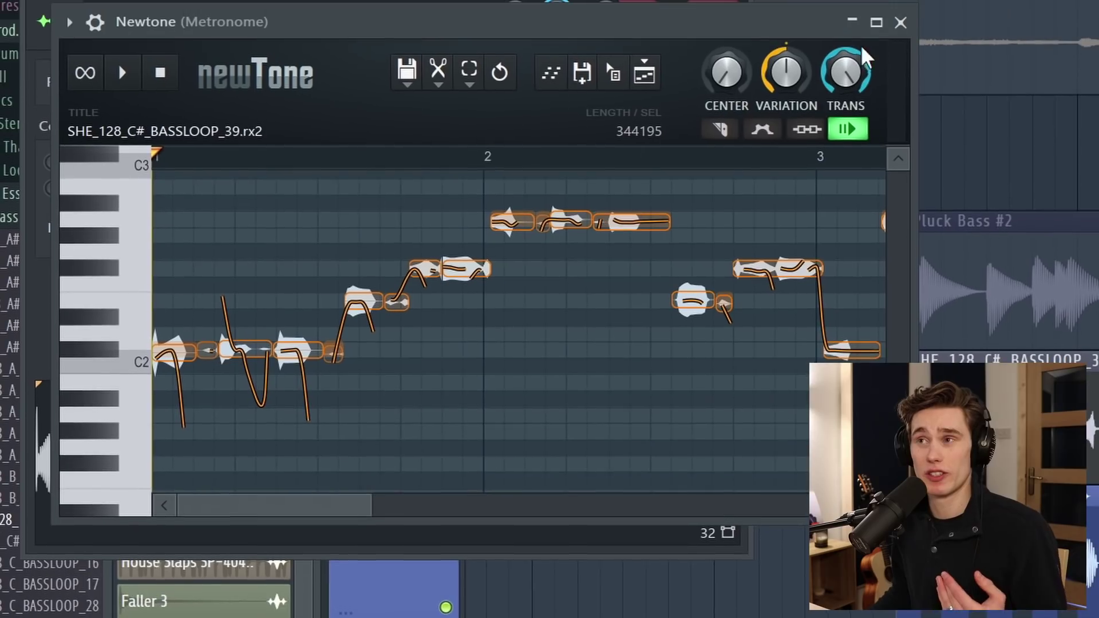
left_click(875, 22)
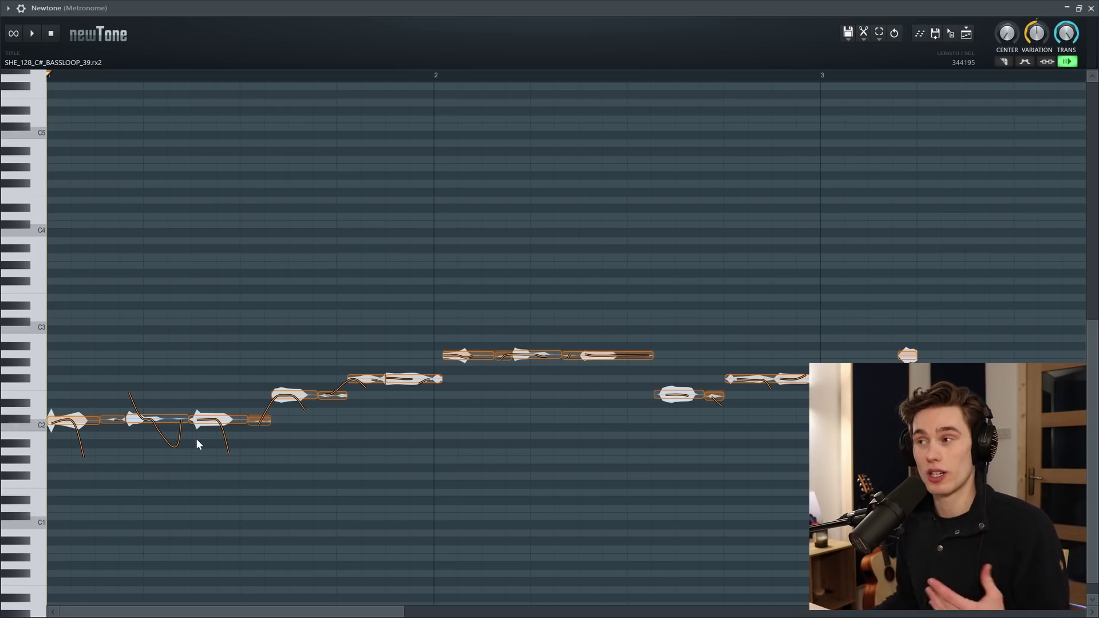
left_click(1089, 8)
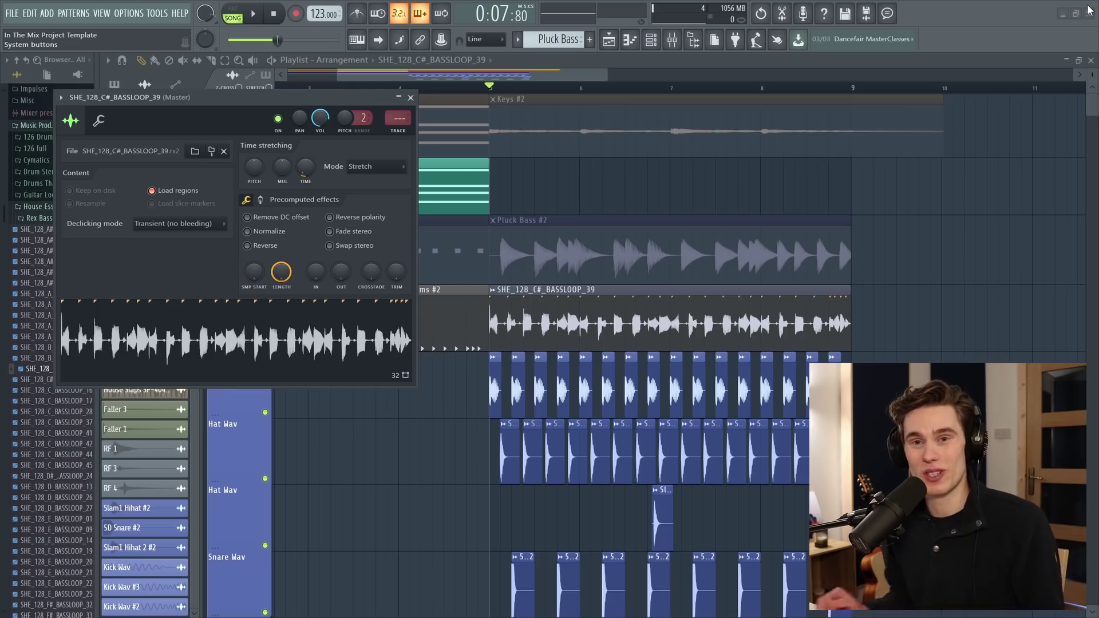
Remove the bass loop clip from Drums MIDI and audition the song from bar 5.
key("Escape")
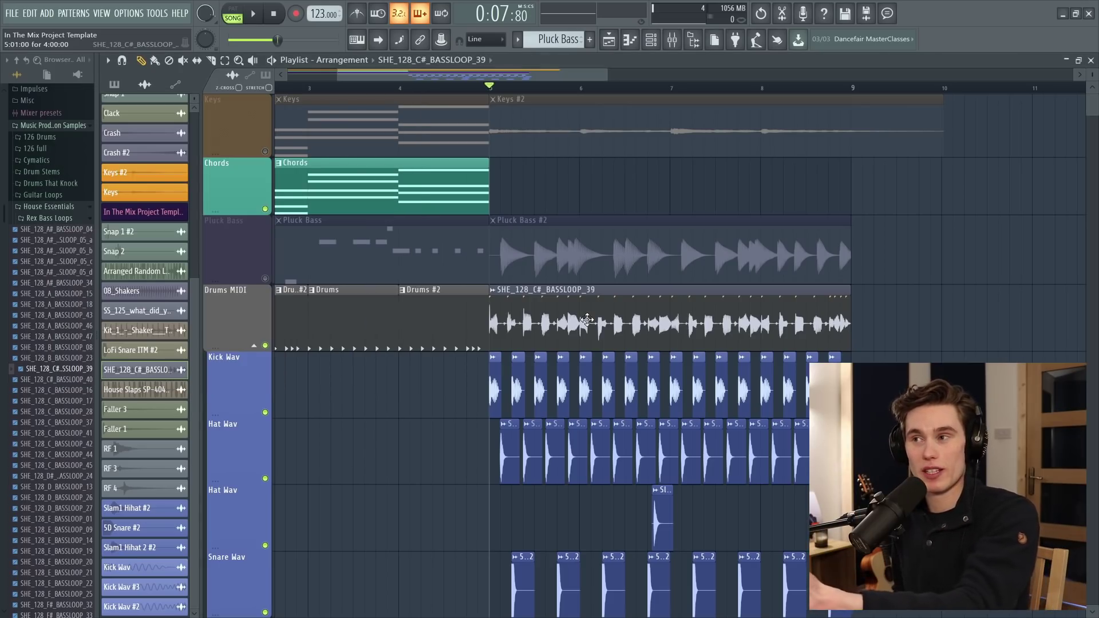
right_click(591, 324)
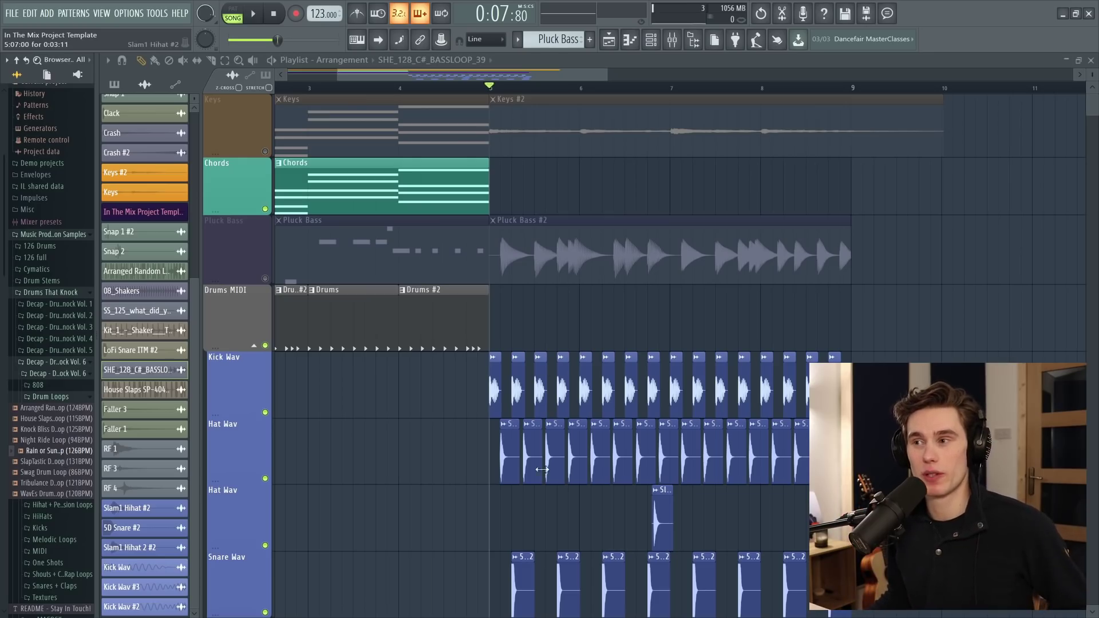
scroll(556, 444, "down", 1)
scroll(556, 444, "up", 1)
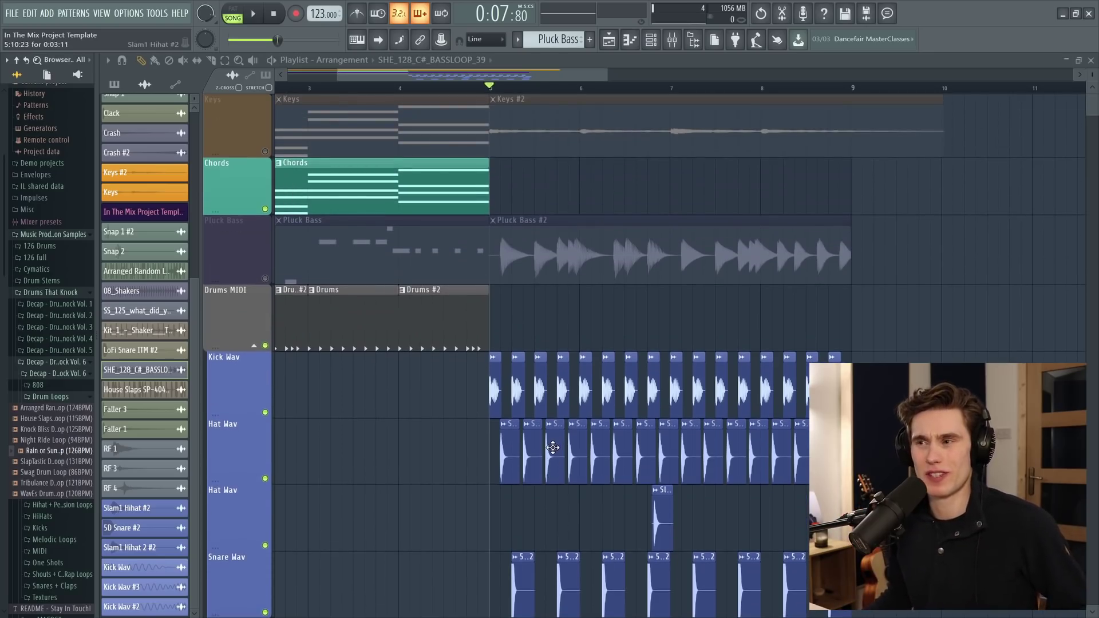
key("space")
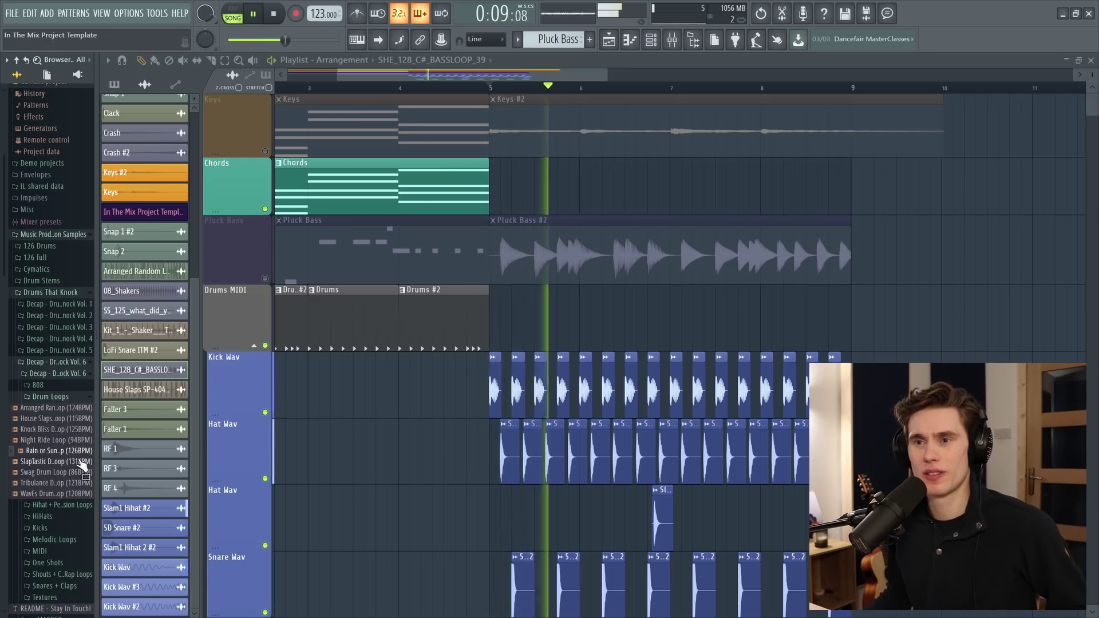
key("space")
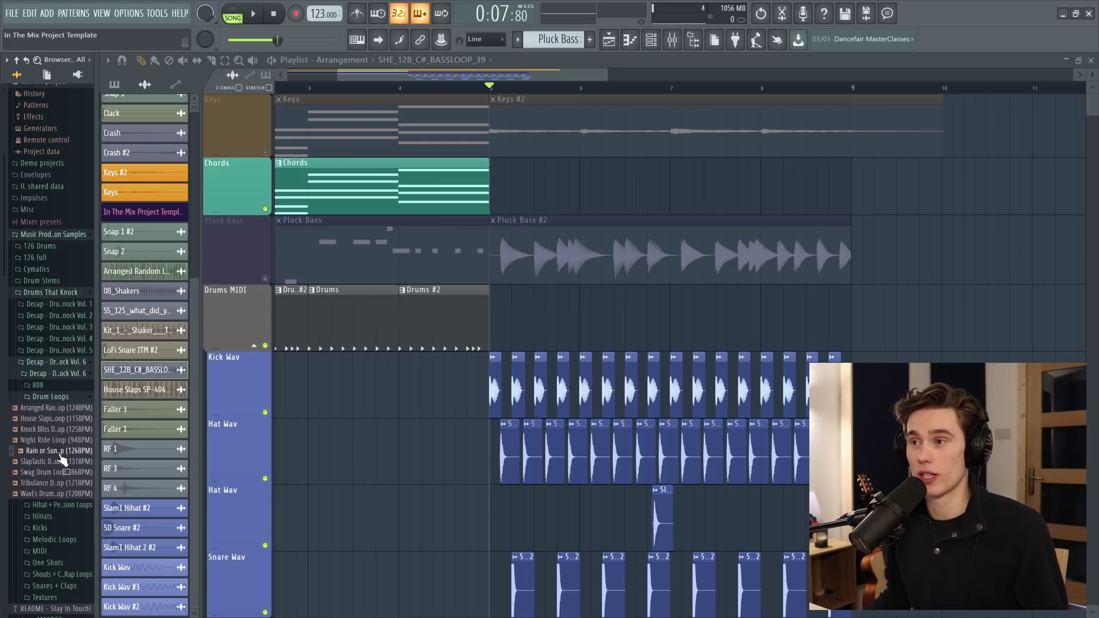
Place the Rain or Sun Drum Loop at bar 5 on Drums MIDI, stretched to 4 bars.
left_click_drag(60, 454, 534, 318)
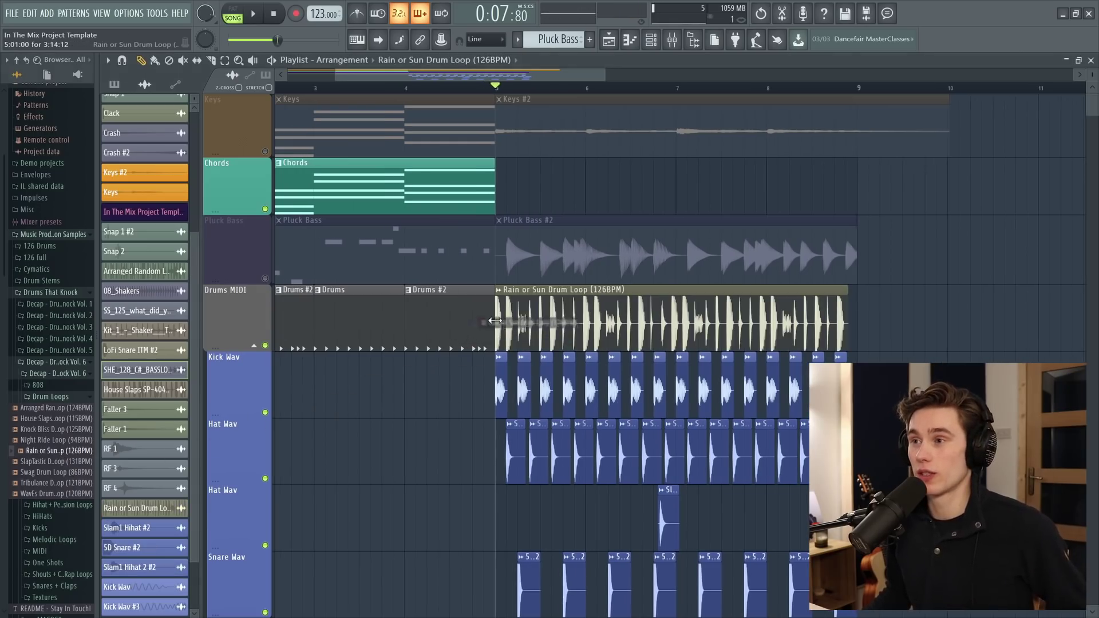
double_click(542, 318)
right_click(341, 202)
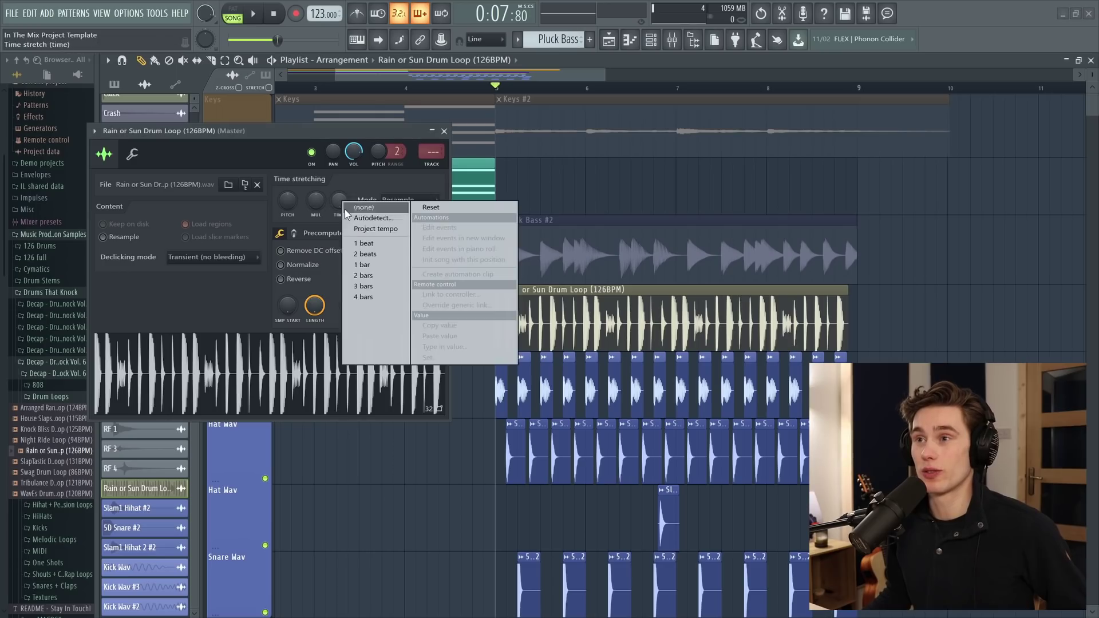
left_click(371, 297)
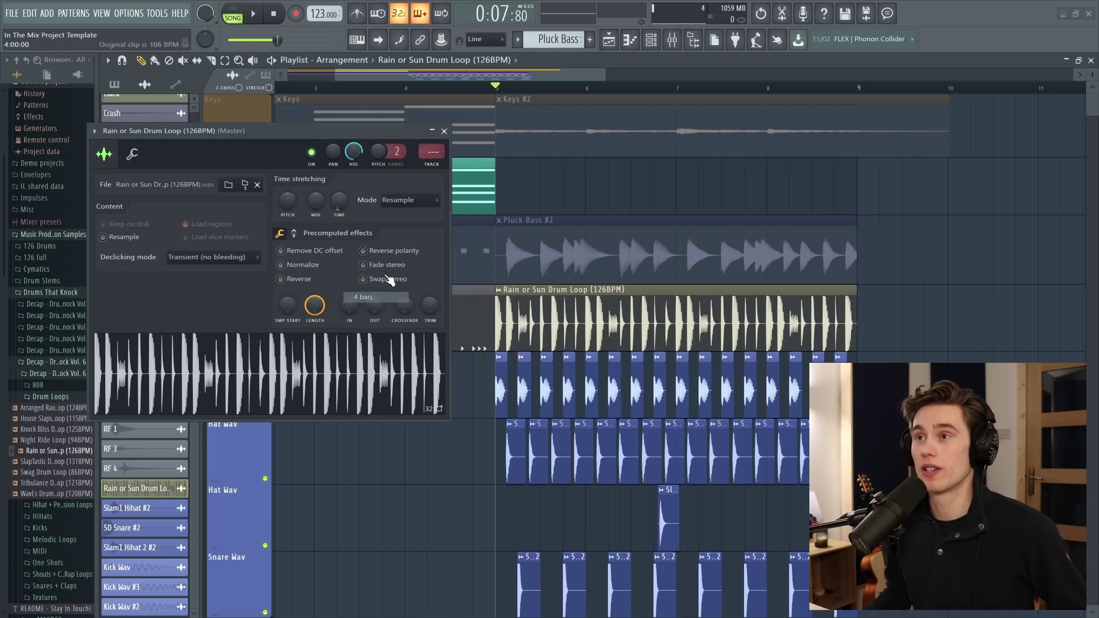
left_click(443, 131)
Solo the Drums MIDI track and play back the drum loop.
left_click(265, 345, "ctrl")
double_click(526, 345)
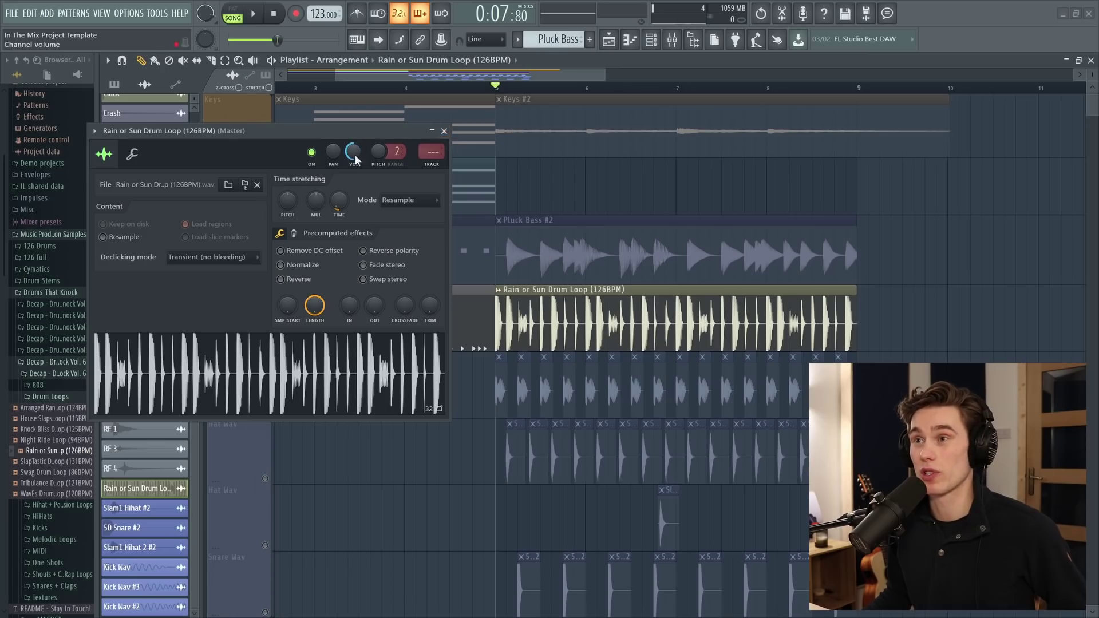
key("space")
left_click(444, 131)
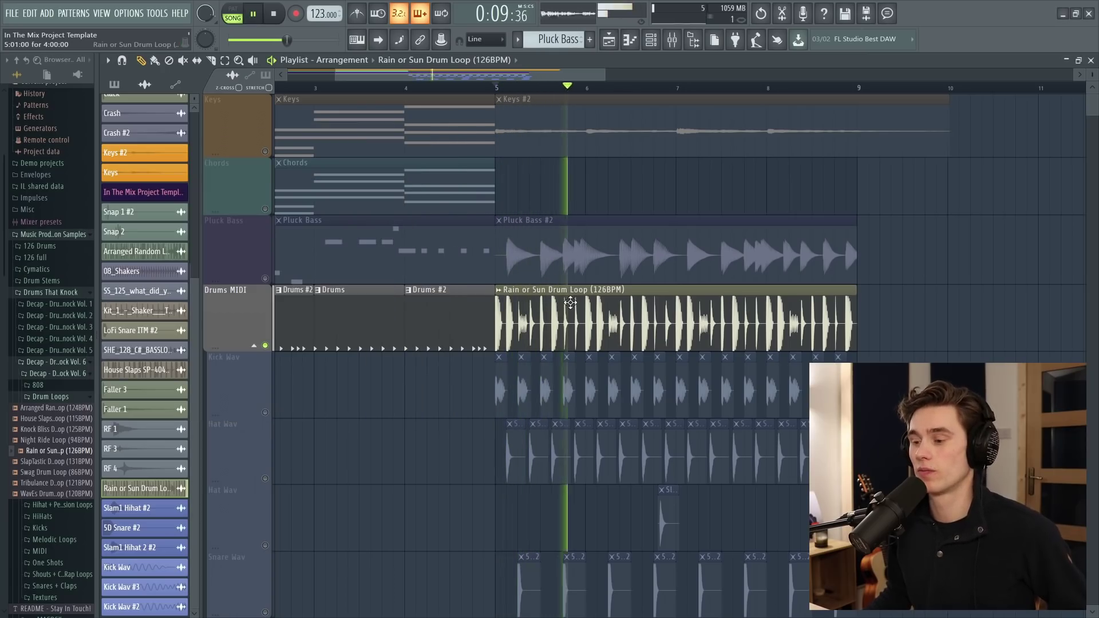
Stop playback, zoom around the playlist's drum clips, and nudge a Kick Wav clip.
scroll(527, 95, "up", 3)
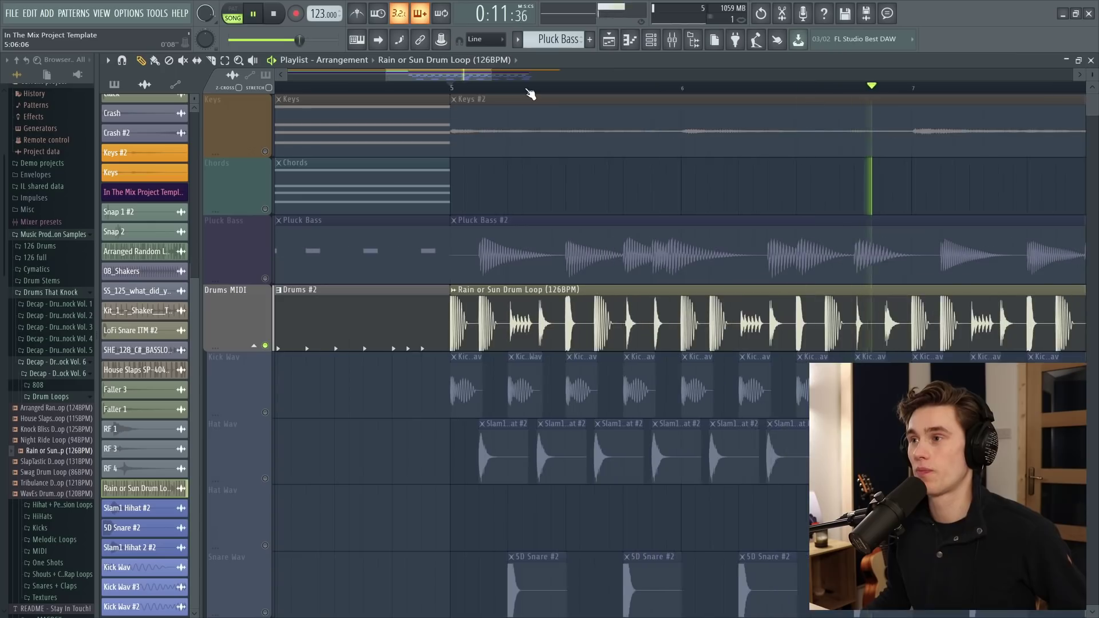
key("space")
scroll(472, 242, "down", 3)
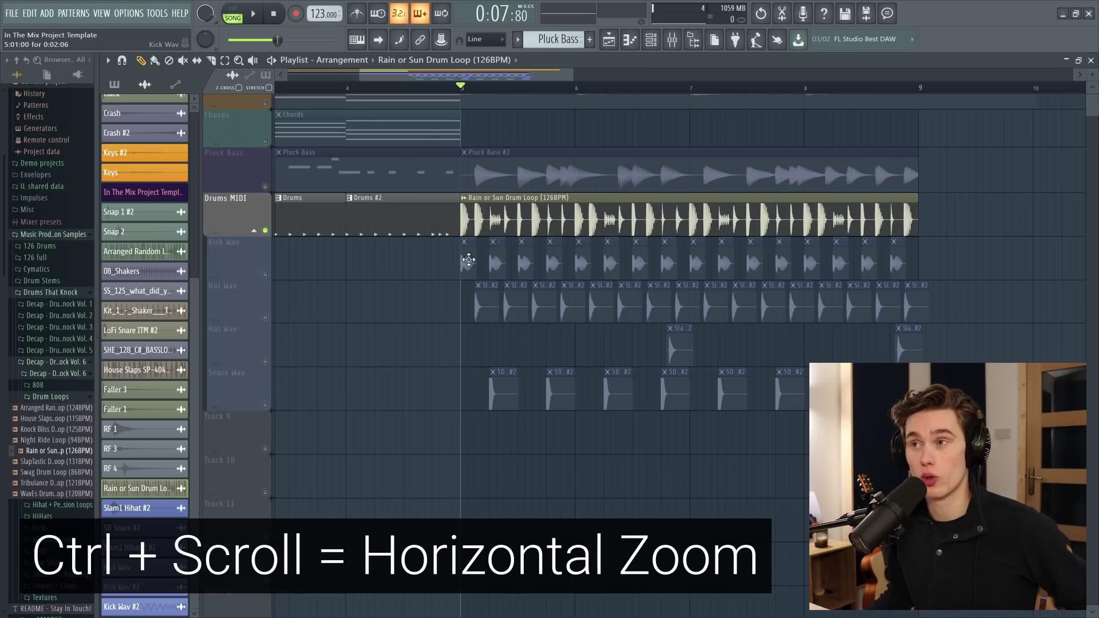
scroll(469, 261, "up", 6)
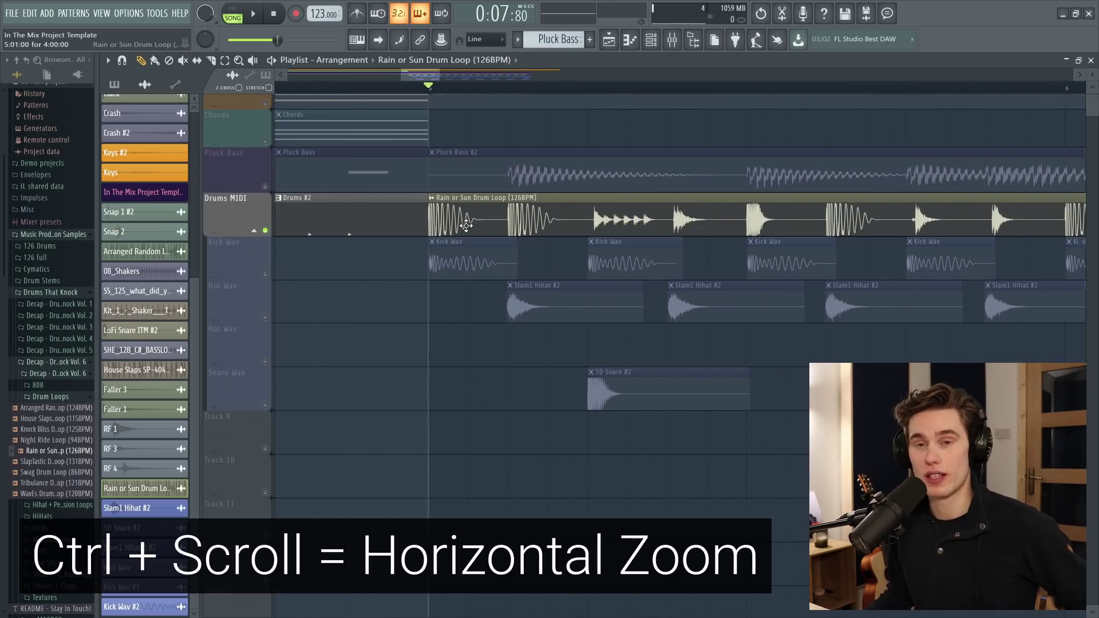
scroll(461, 228, "down", 2)
scroll(456, 244, "up", 2)
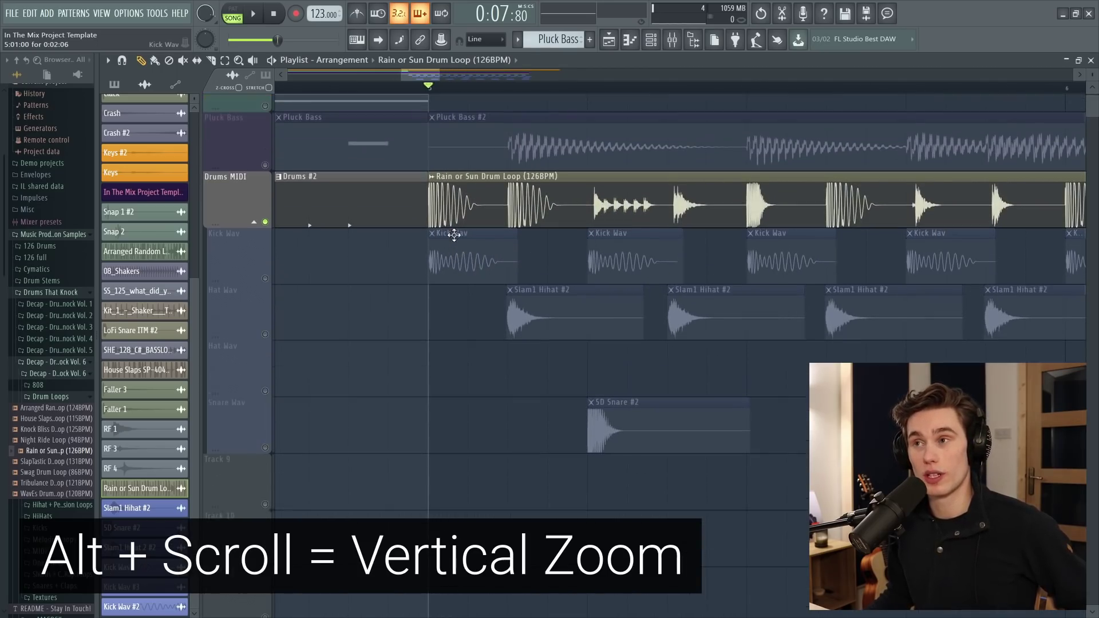
scroll(487, 183, "up", 3)
scroll(482, 198, "up", 1)
scroll(482, 199, "down", 3)
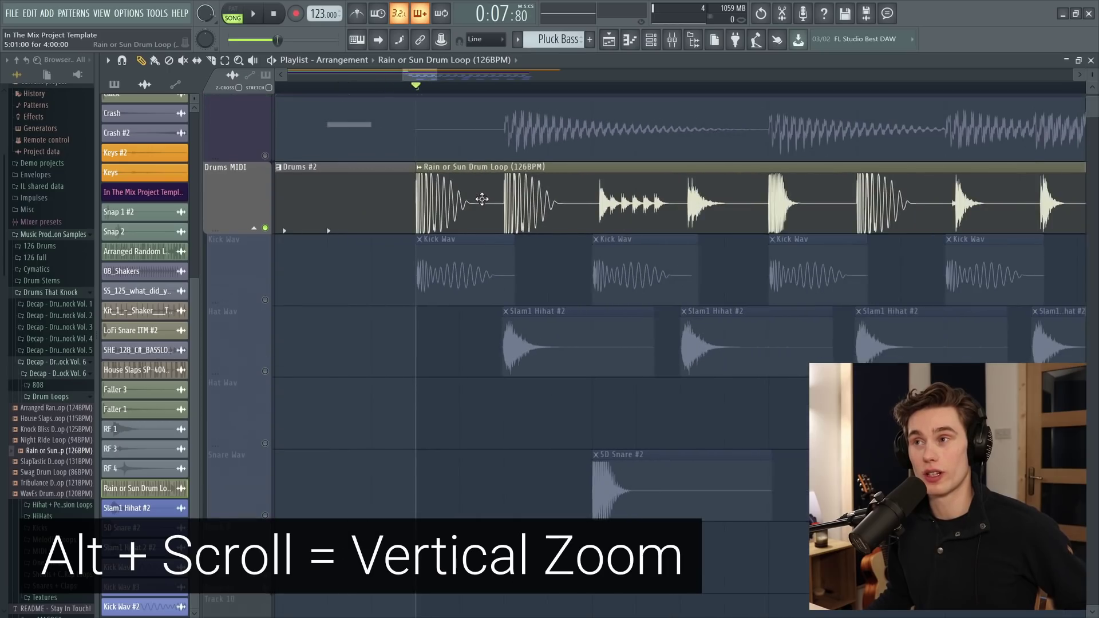
scroll(452, 215, "down", 1)
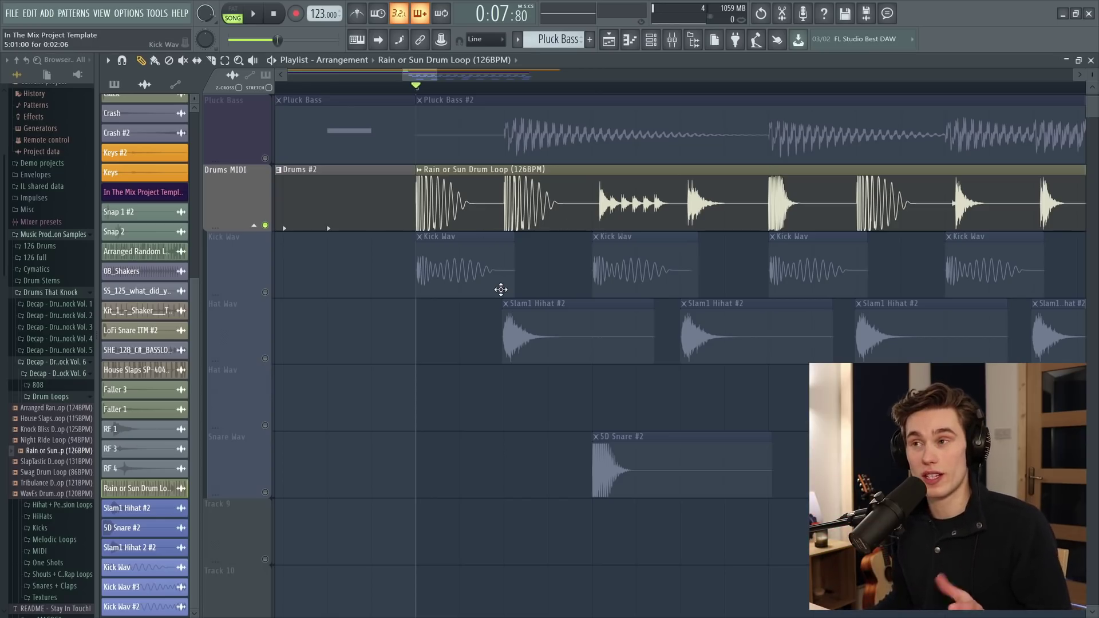
mouse_move(626, 273)
left_mouse_down()
mouse_move(534, 282)
mouse_move(613, 269)
left_mouse_up()
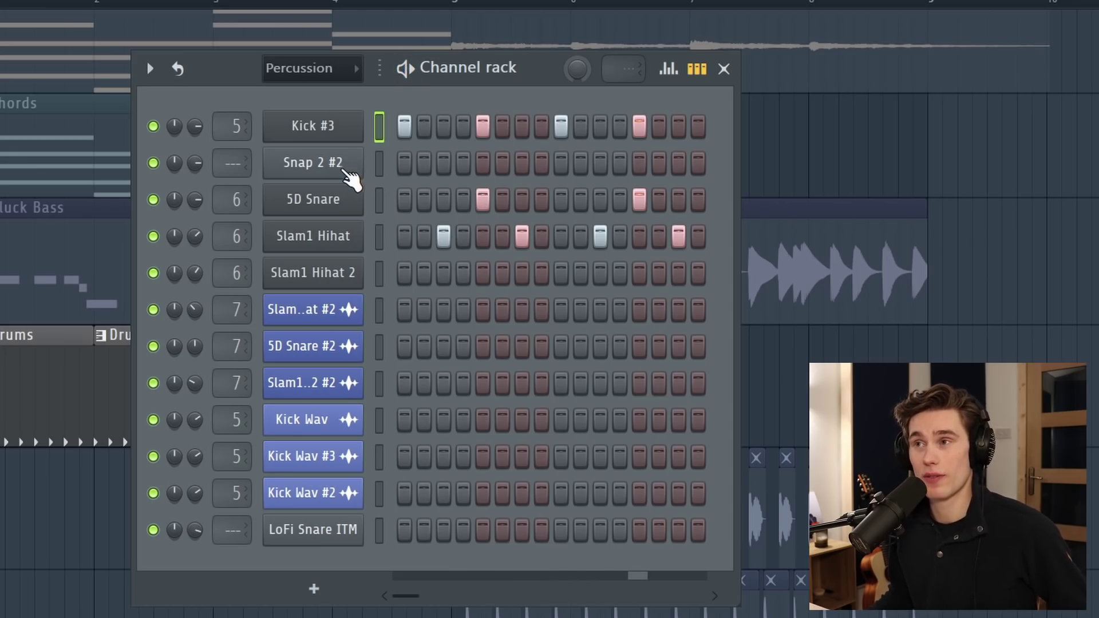
Mute the 5D Snare channel in the Percussion pattern and audition the pattern.
left_click(339, 164)
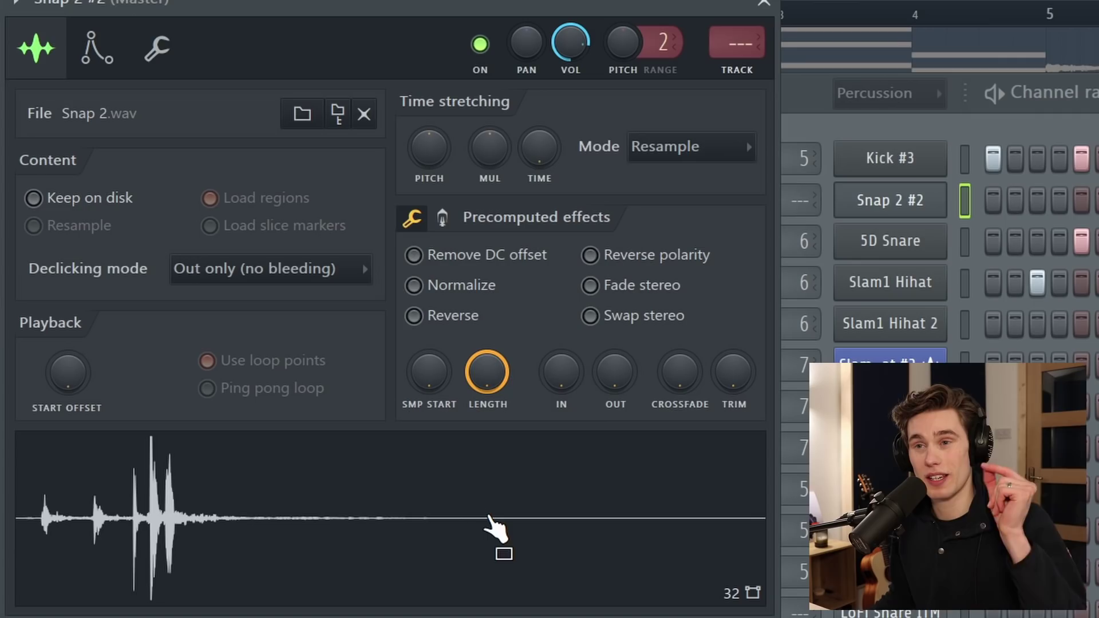
left_click(764, 2)
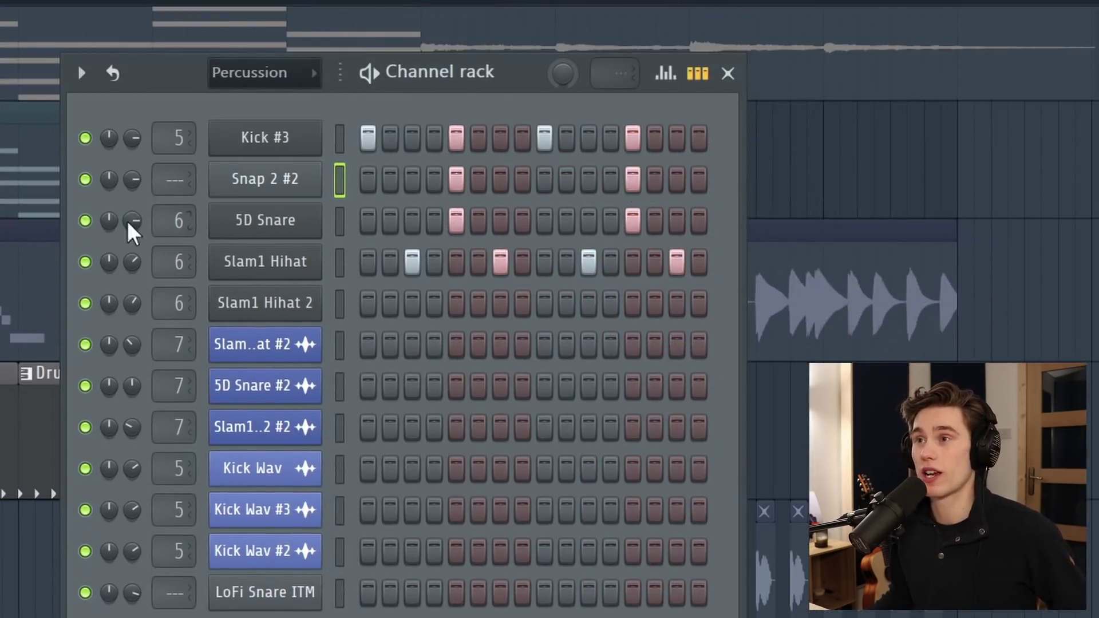
left_click(85, 221)
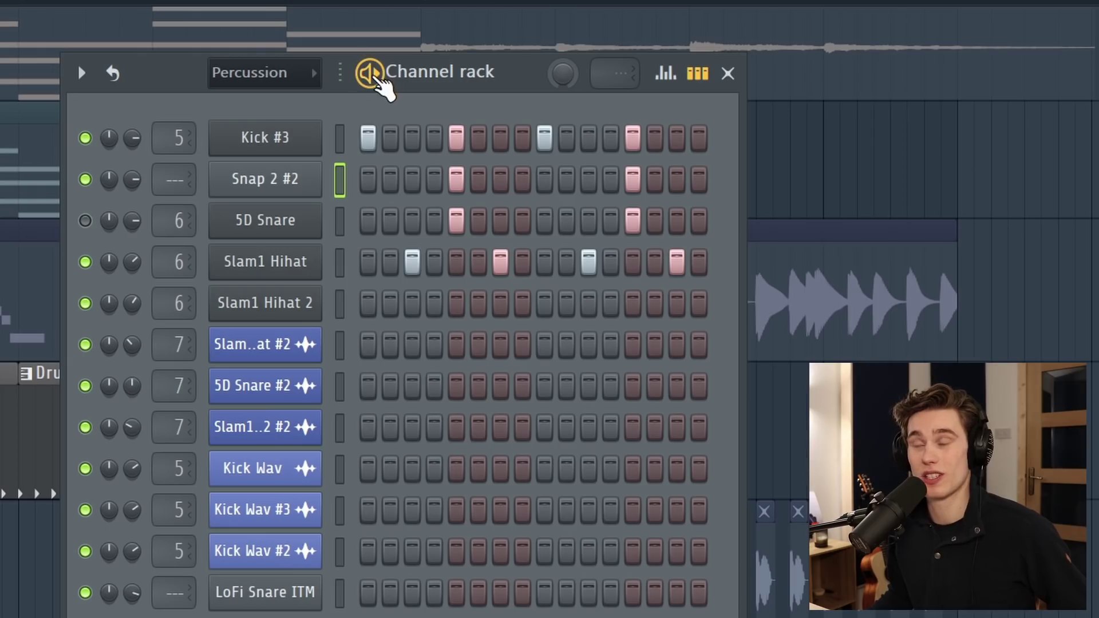
key("space")
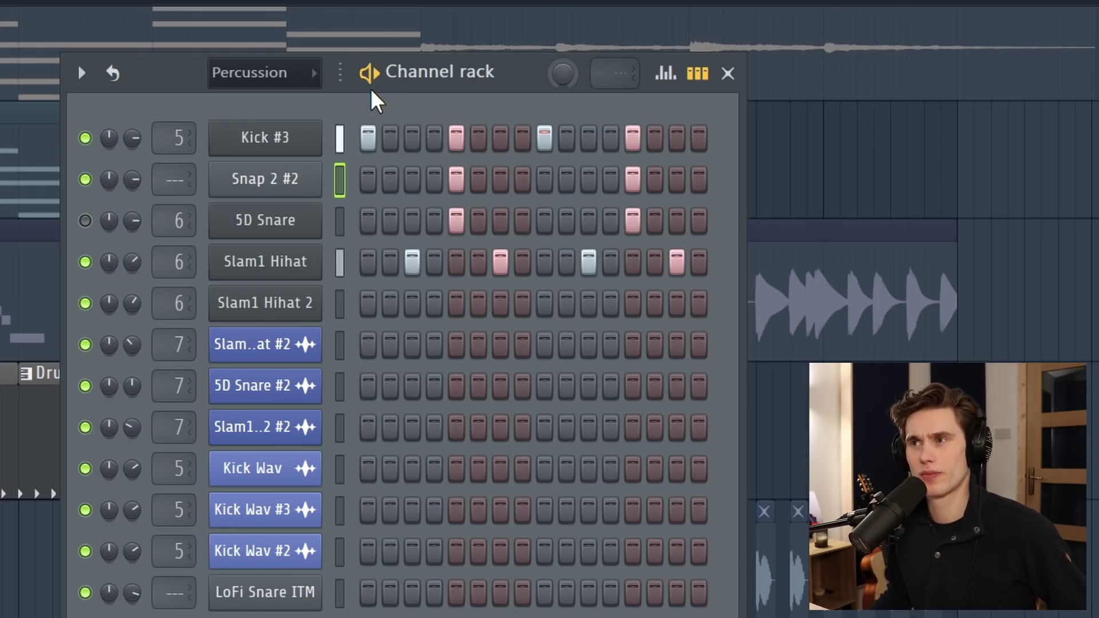
key("space")
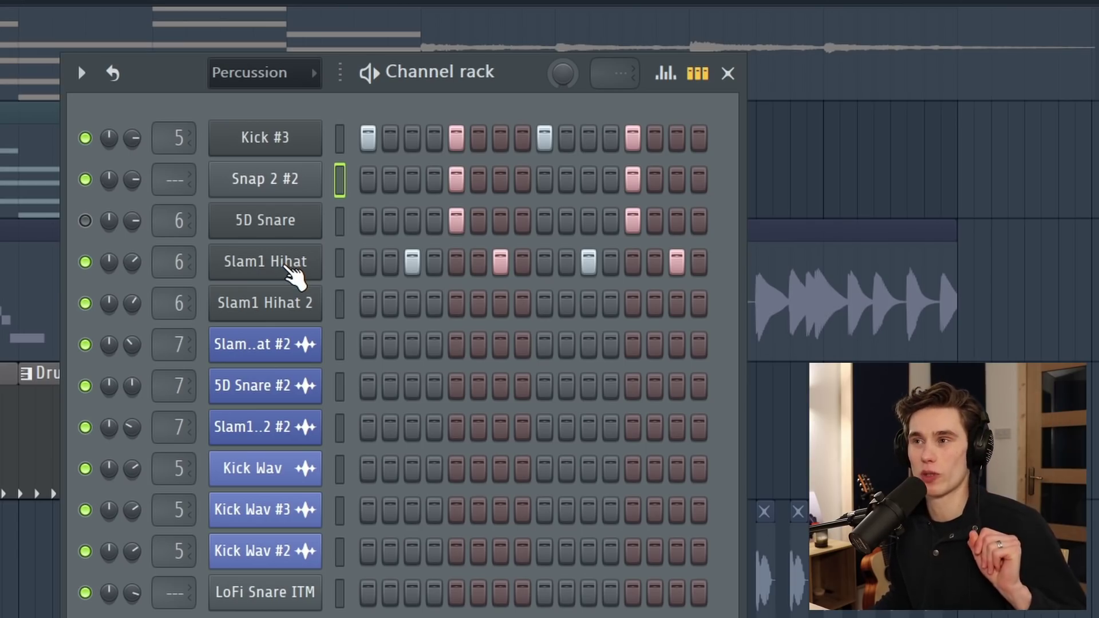
Shift the snap sample's start point, then reset it to the beginning.
left_click(288, 265)
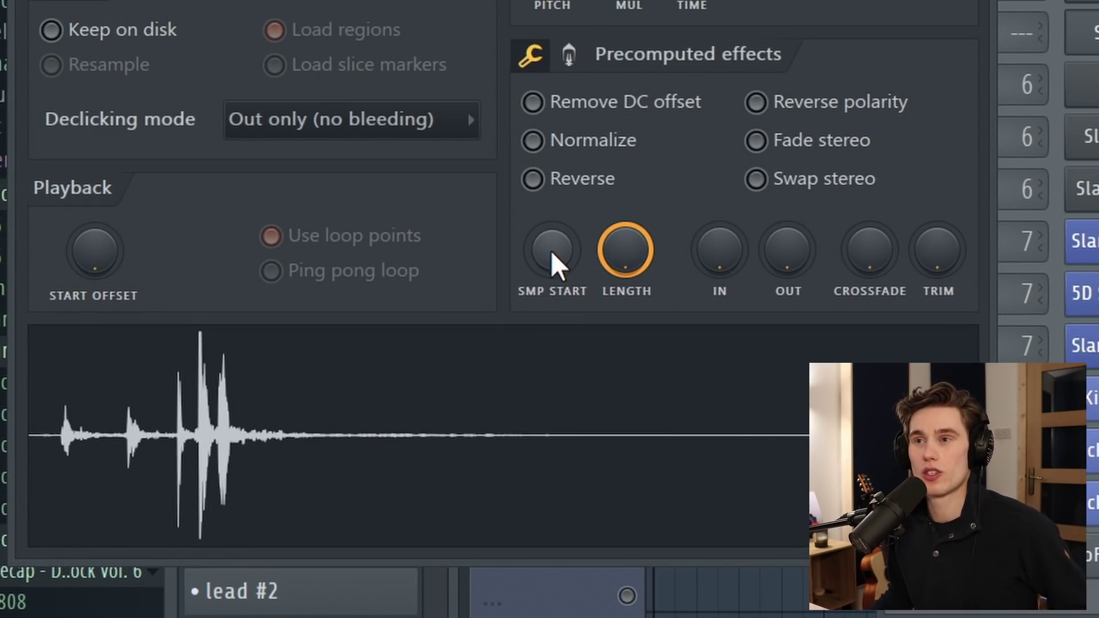
mouse_move(551, 249)
left_mouse_down()
mouse_move(551, 231)
mouse_move(551, 254)
left_mouse_up()
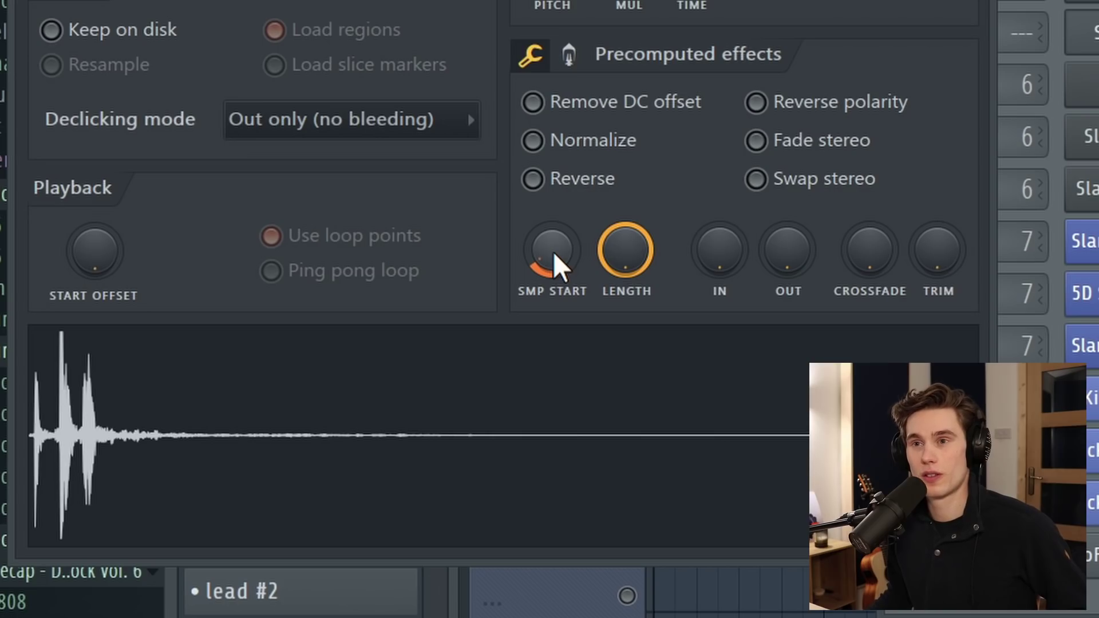
left_click_drag(545, 263, 545, 298)
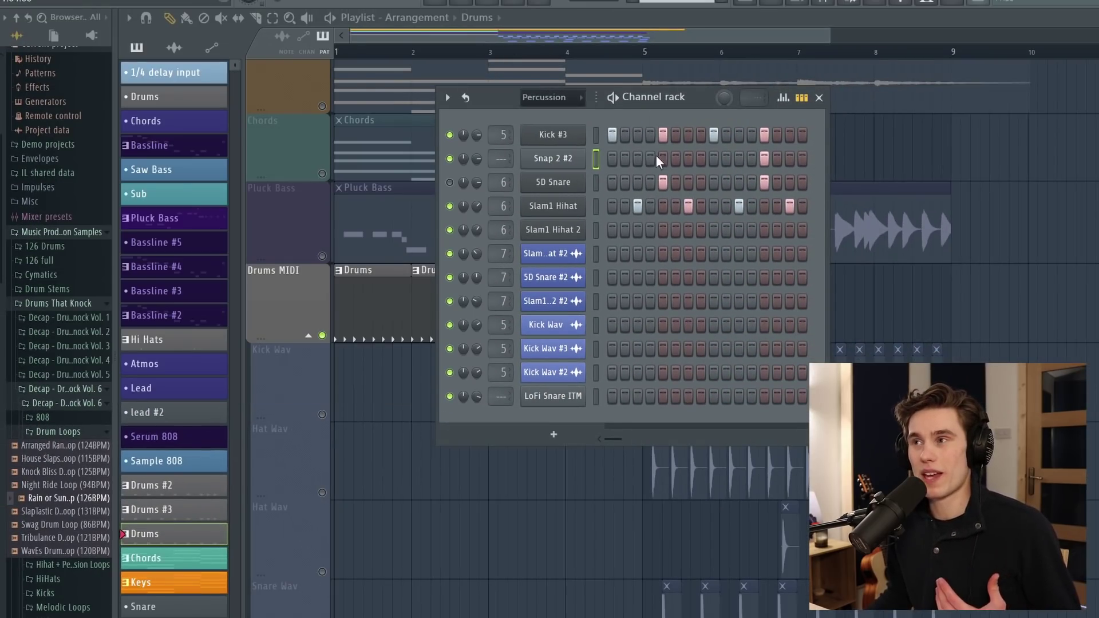
Switch off a Snap 2 #2 step and drop the Snap 2 sample into the playlist's third drum track.
left_click(765, 158)
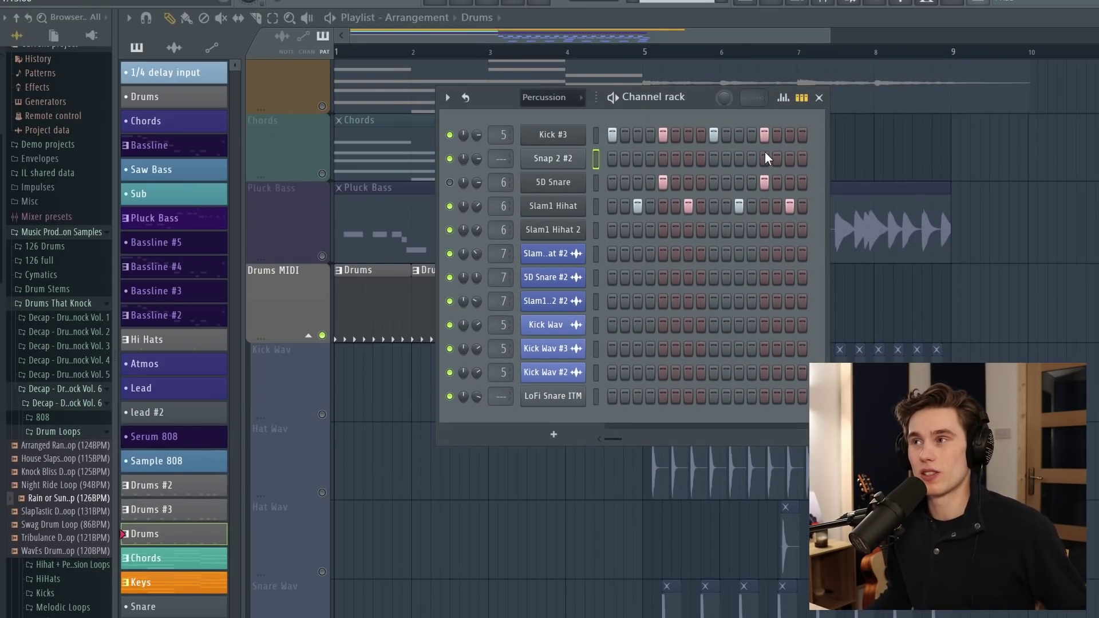
left_click(820, 99)
scroll(573, 286, "down", 3)
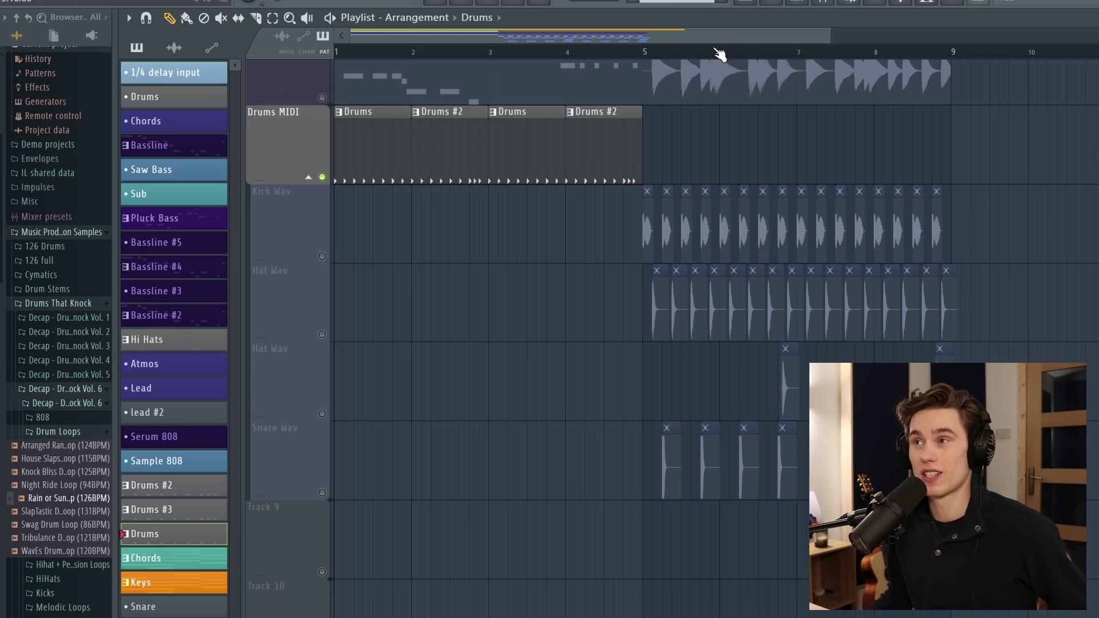
scroll(720, 54, "up", 5)
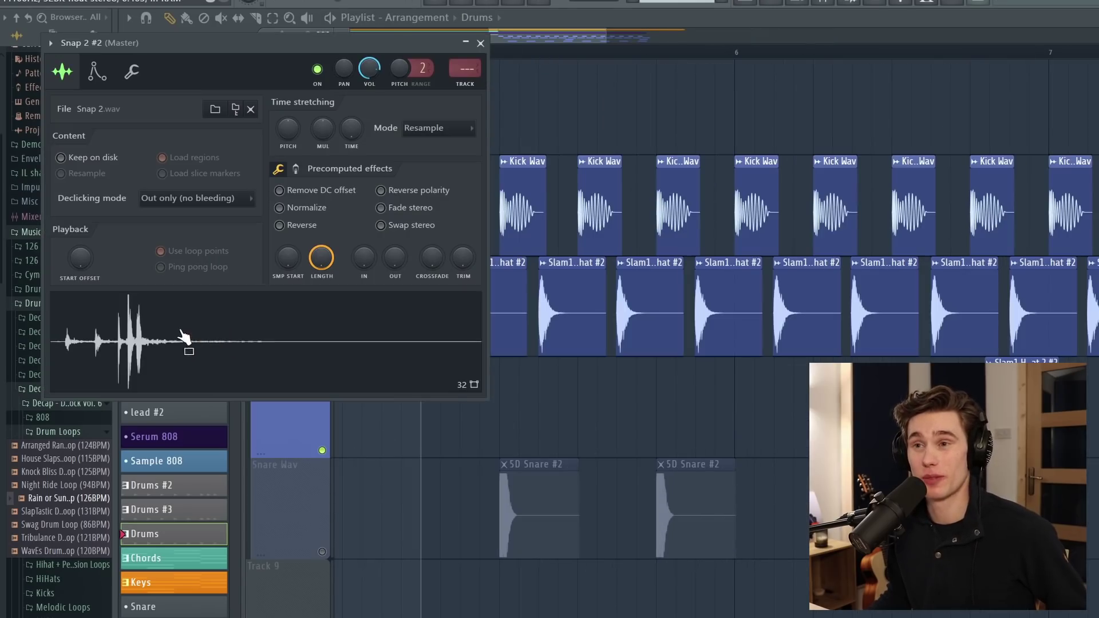
left_click_drag(186, 331, 590, 393)
left_click(480, 43)
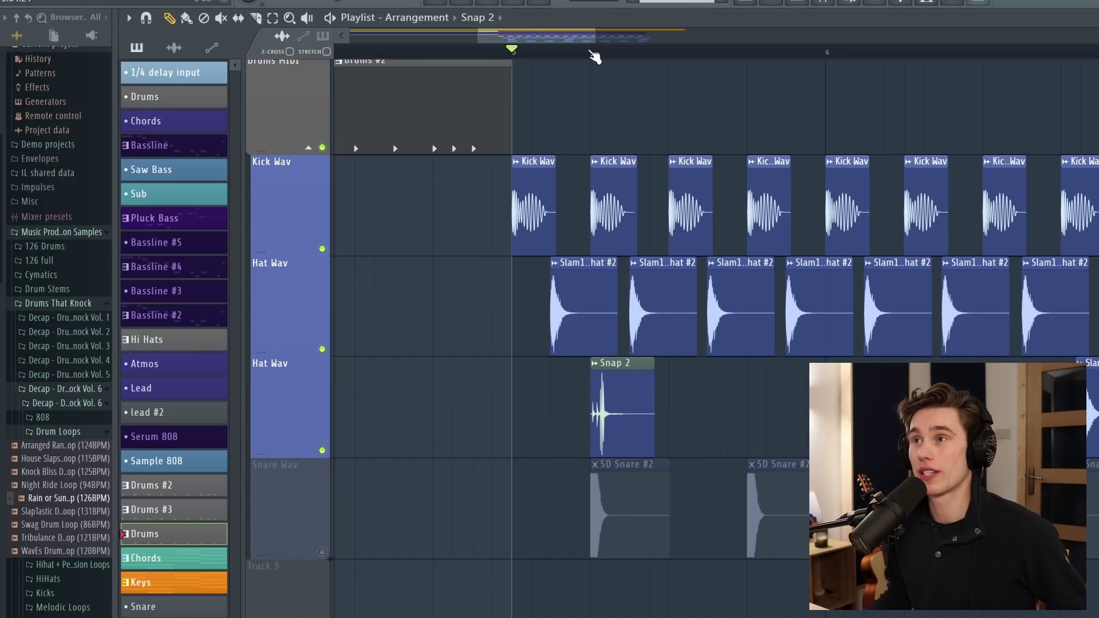
Align the two Snap 2 clips with the 5D Snare #2 backbeats and play to check timing.
scroll(592, 53, "up", 5)
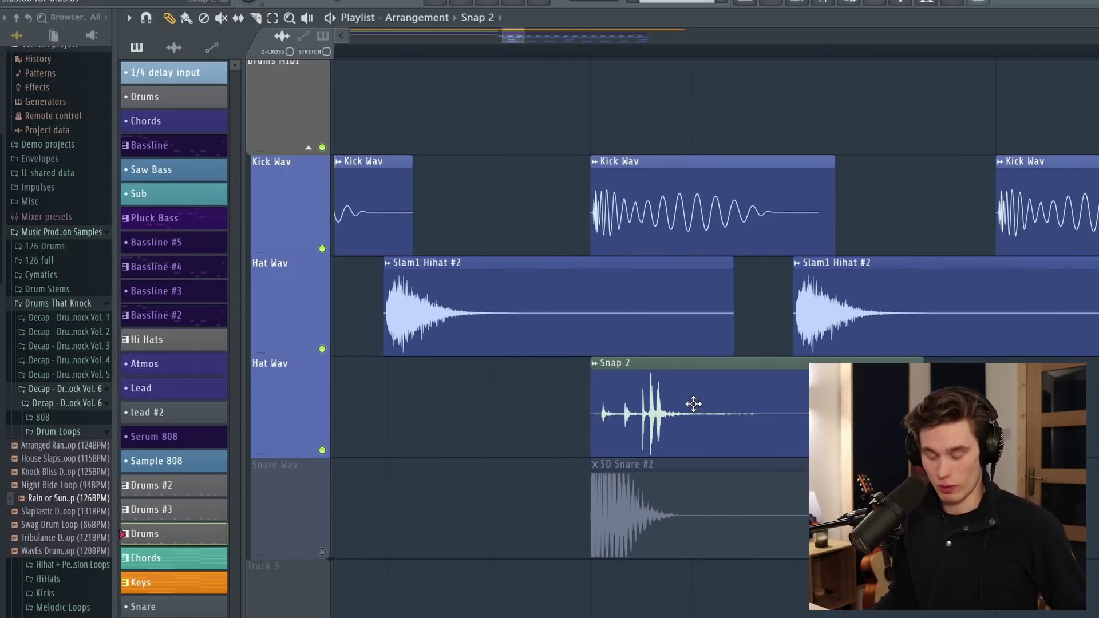
left_click_drag(683, 397, 633, 400)
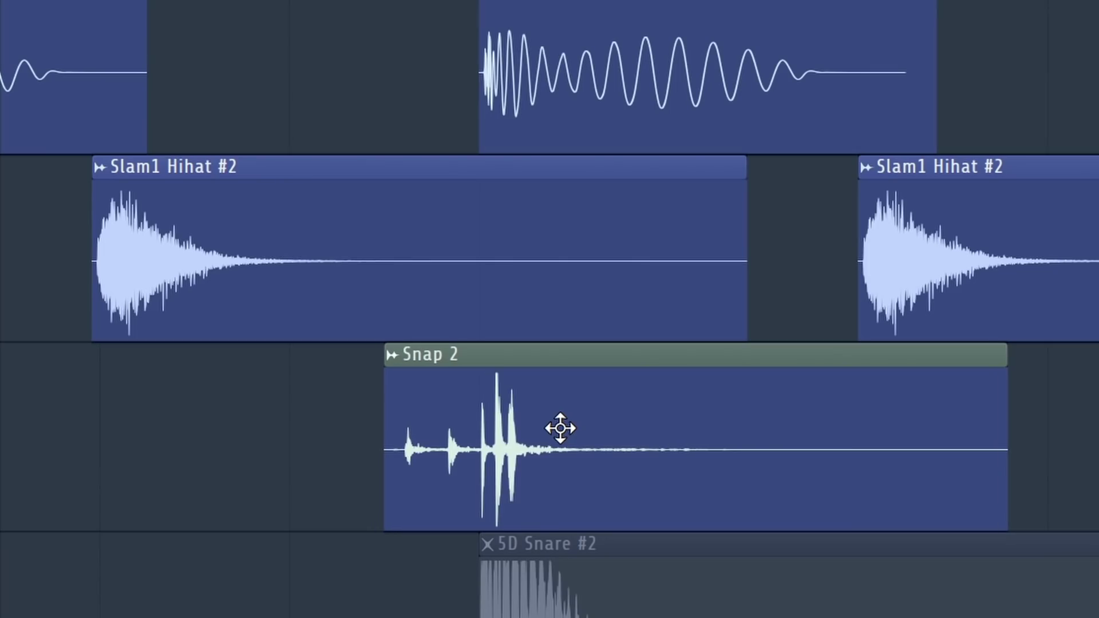
left_click_drag(561, 428, 561, 428)
scroll(501, 428, "down", 5)
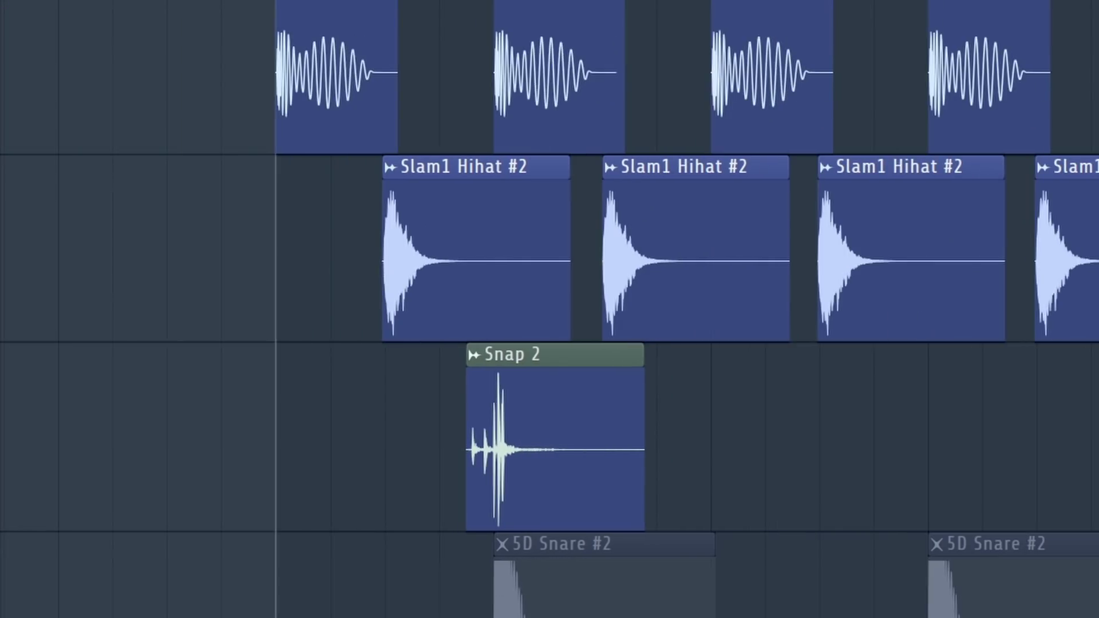
key("space")
key("space")
scroll(504, 435, "up", 5)
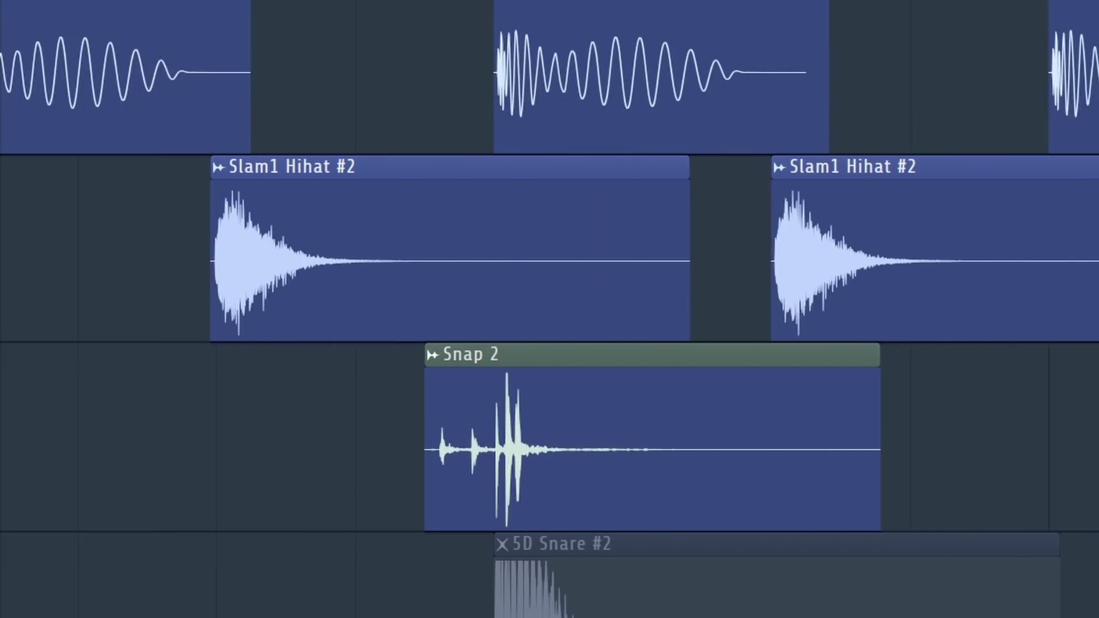
key("space")
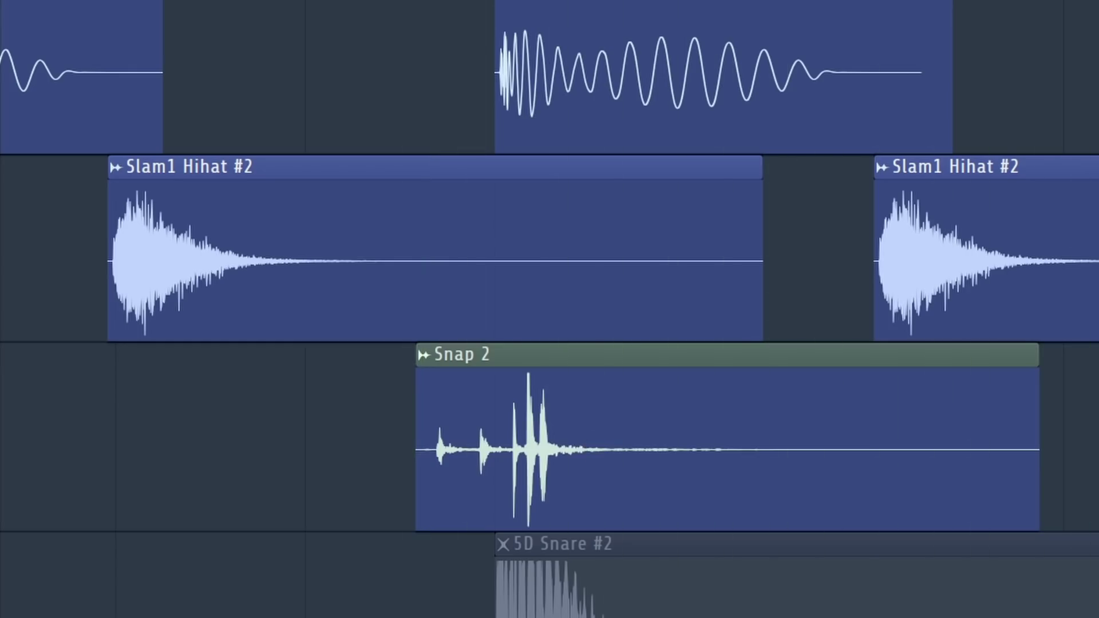
scroll(590, 444, "down", 5)
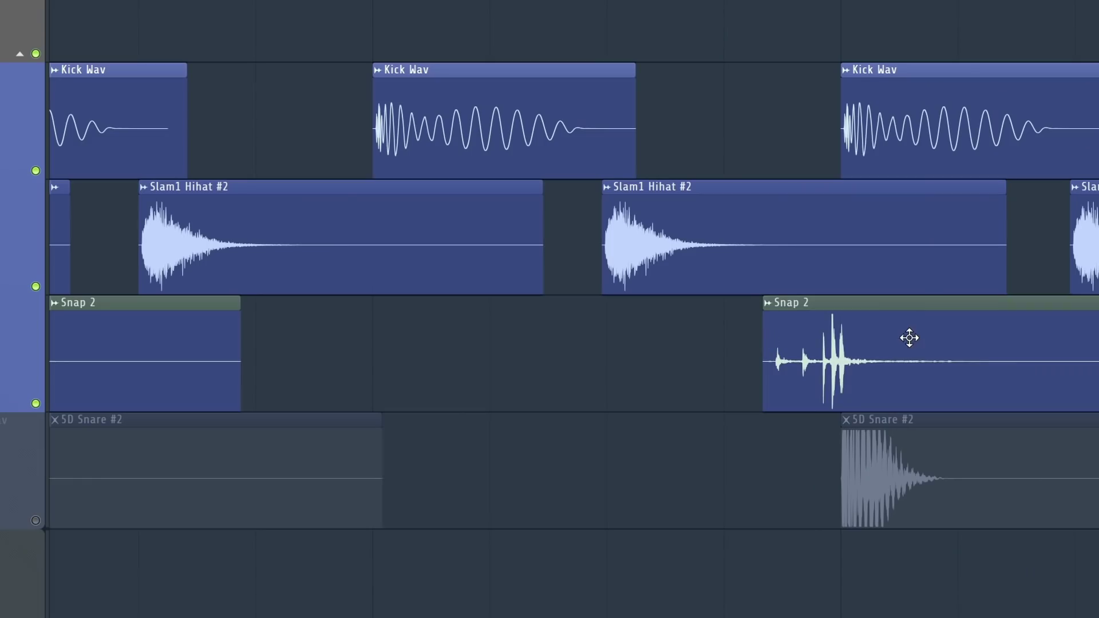
left_click_drag(907, 336, 898, 336)
key("space")
scroll(898, 336, "down", 10)
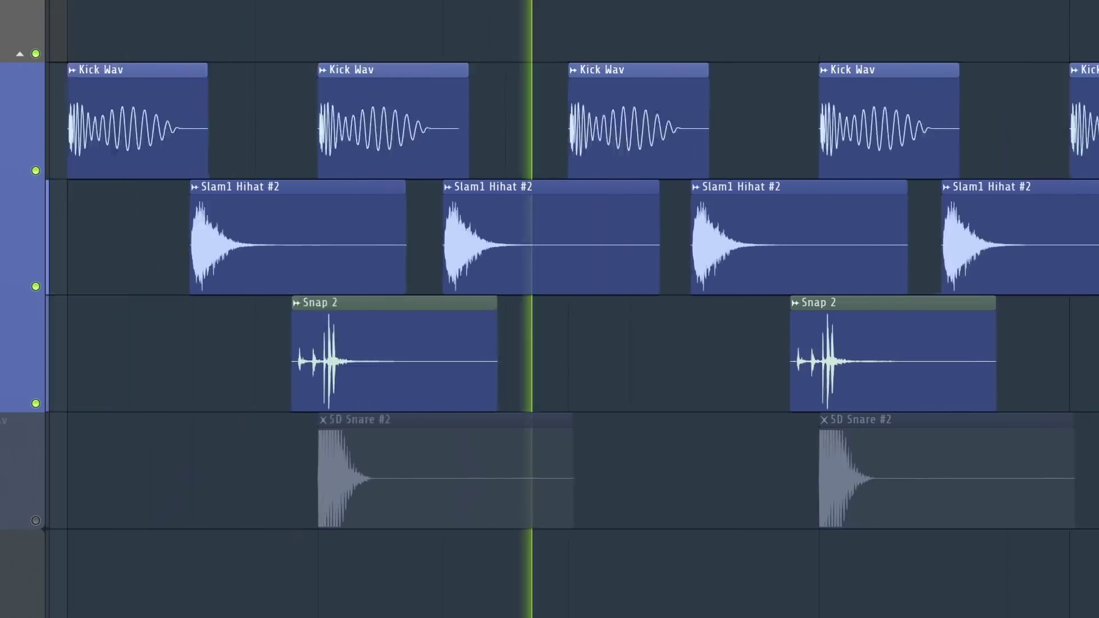
scroll(429, 154, "up", 5)
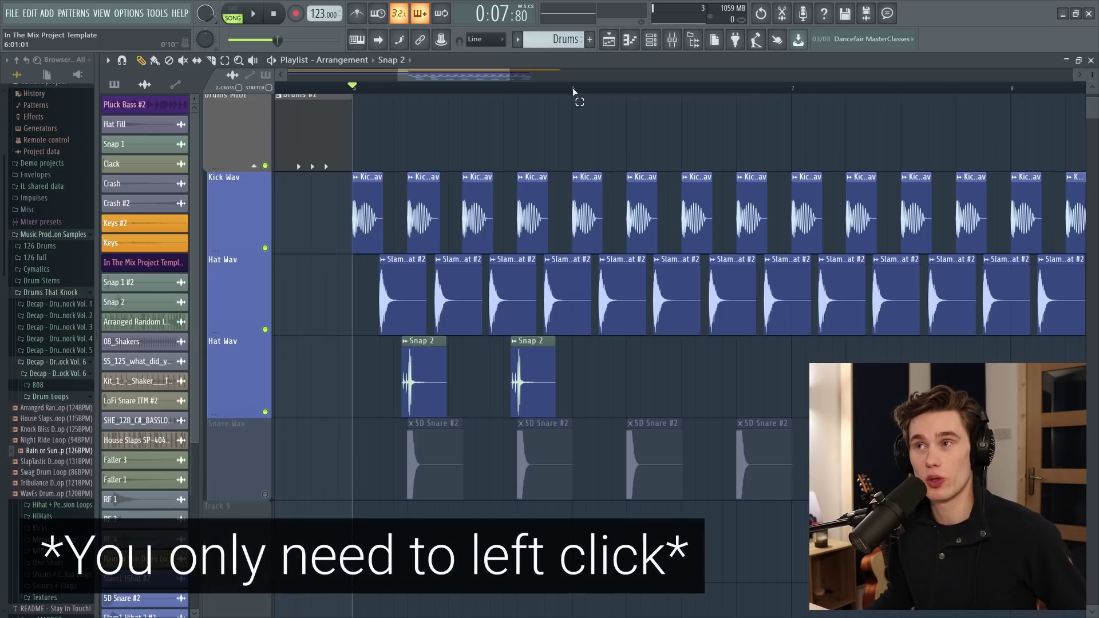
Select the two Snap 2 clips and duplicate them forward three times with Ctrl+B.
left_click_drag(573, 89, 352, 88)
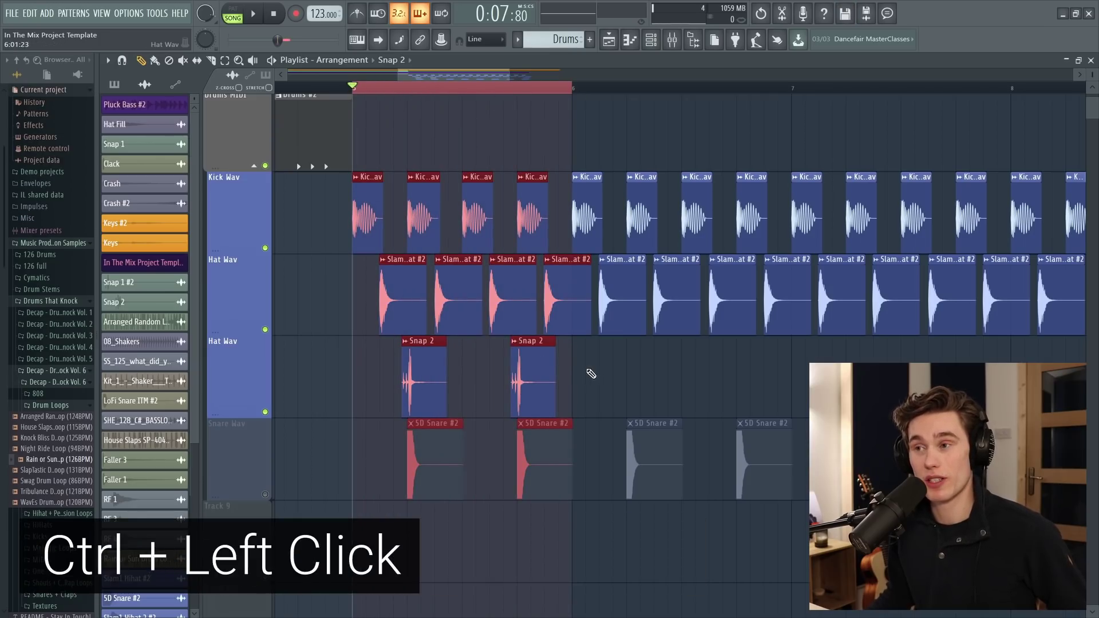
left_click_drag(607, 376, 411, 376)
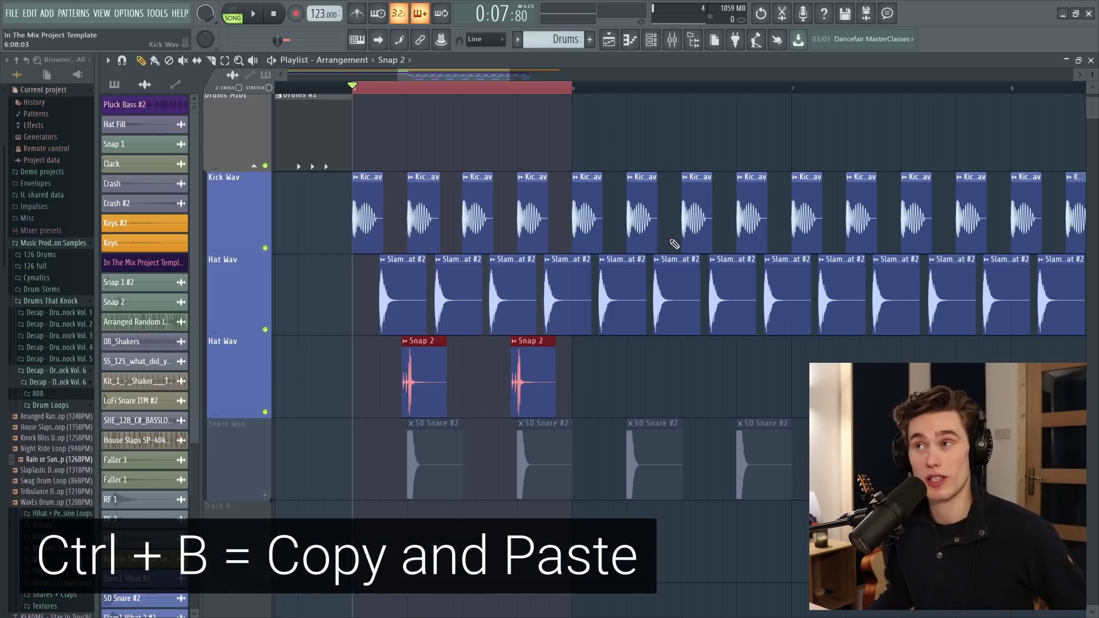
key("ctrl+b")
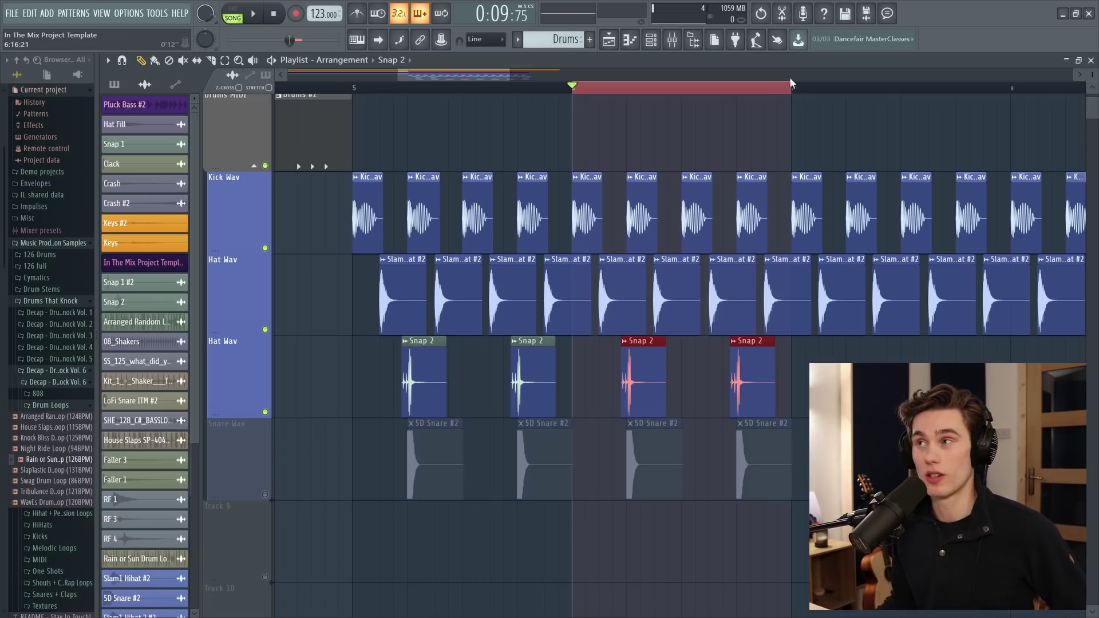
key("ctrl+b")
scroll(778, 87, "down", 4)
key("ctrl+b")
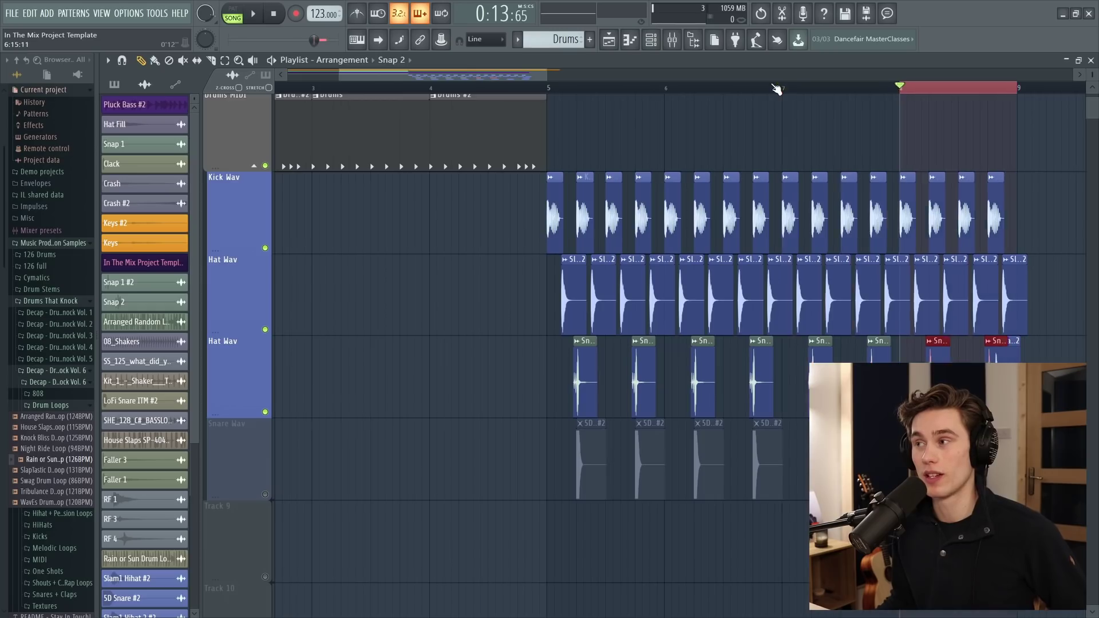
scroll(777, 88, "up", 4)
Copy the Snap 2 clips further along, delete stray copies, and repeat bar 5 through bar 8.
left_click_drag(780, 400, 395, 370)
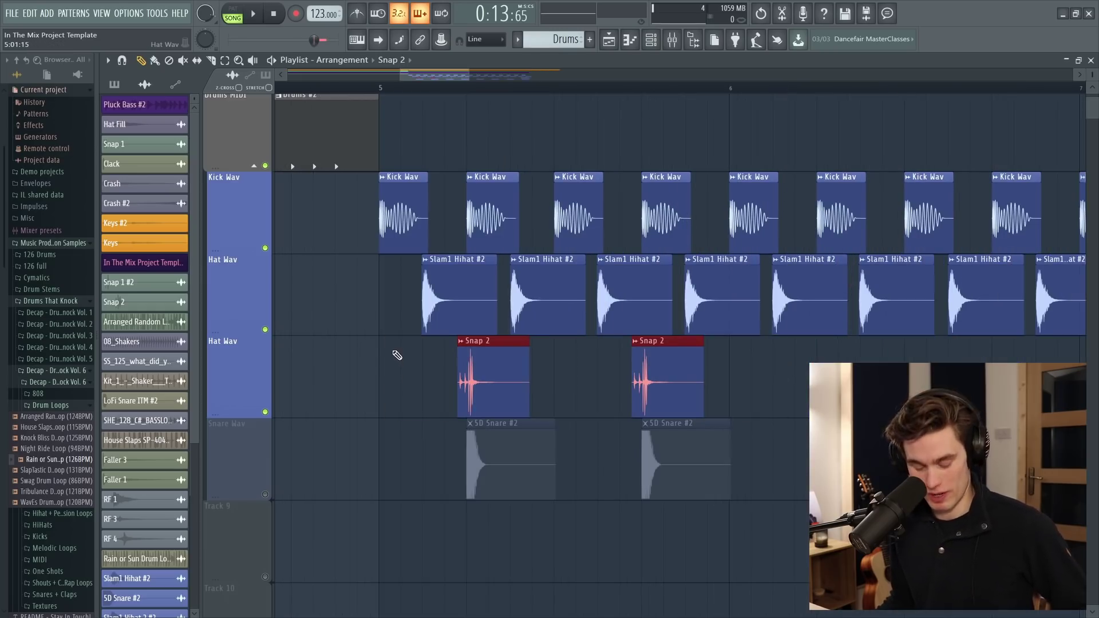
left_click_drag(692, 362, 1086, 363)
left_click_drag(876, 368, 788, 367)
right_click(766, 373)
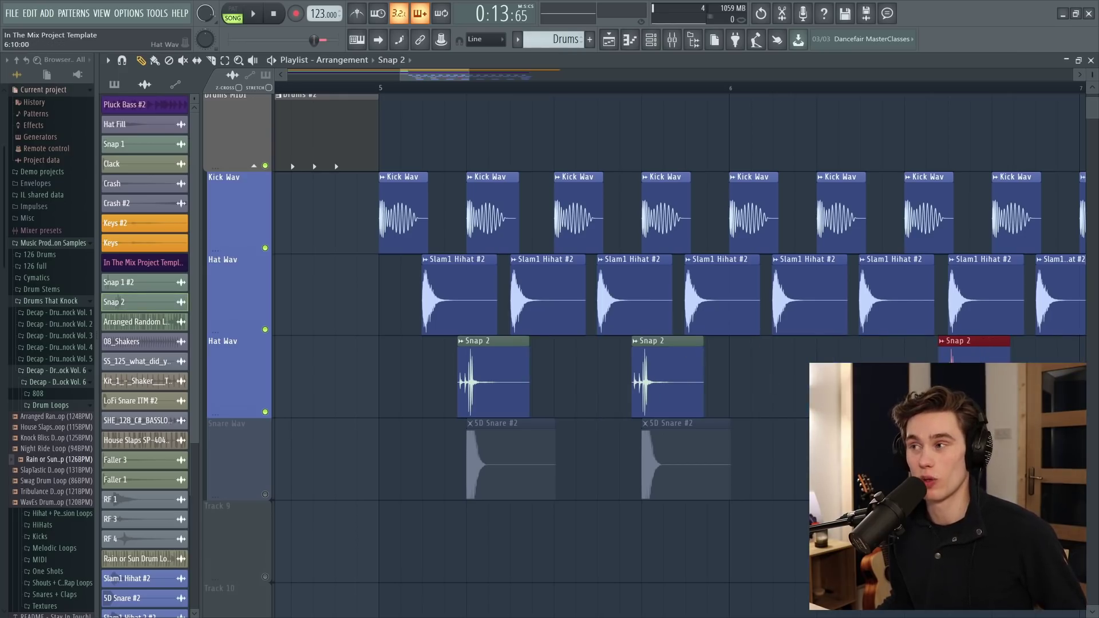
right_click(973, 347)
left_click_drag(748, 93, 393, 98)
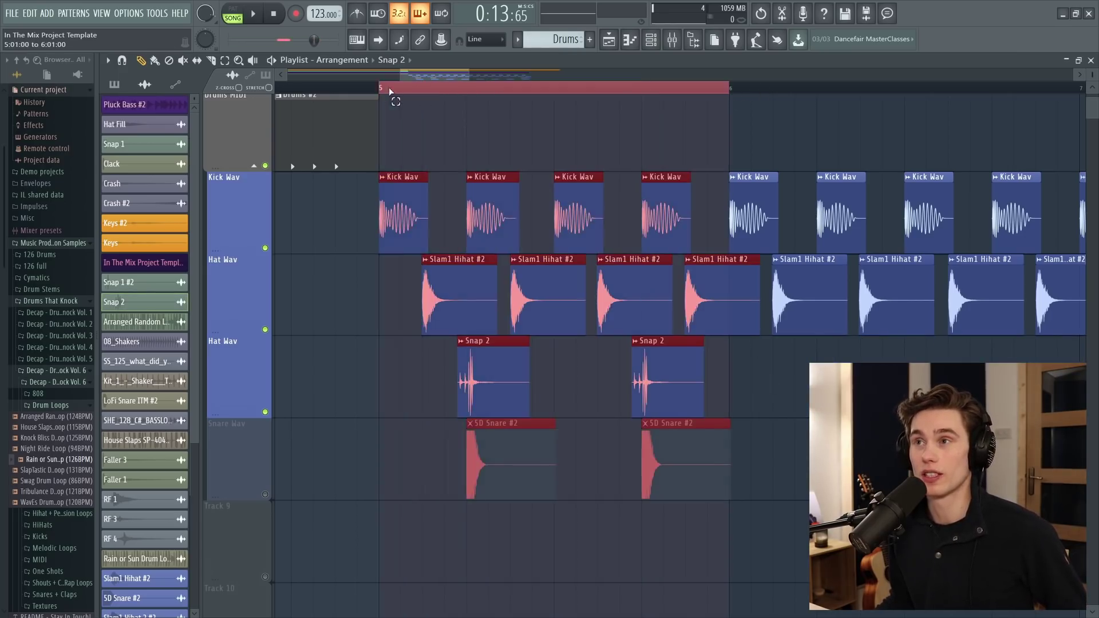
key("ctrl+b")
key("ctrl+b")
key("ctrl+b")
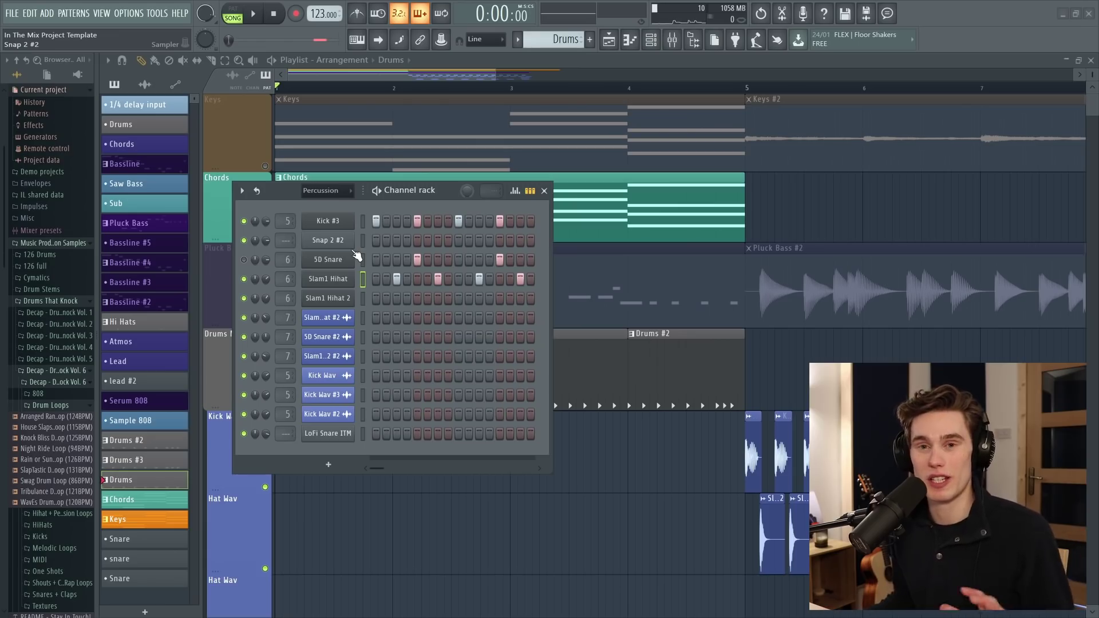
Try note shift values on Slam1 Hihat steps in the graph editor, play, then clear them.
left_click(514, 191)
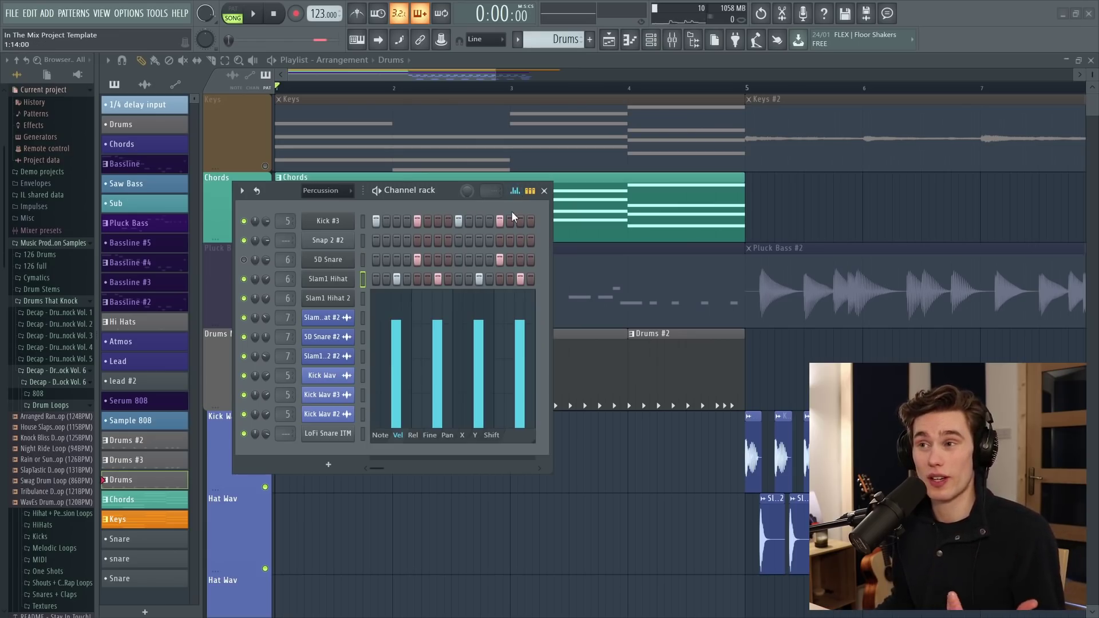
left_click(492, 435)
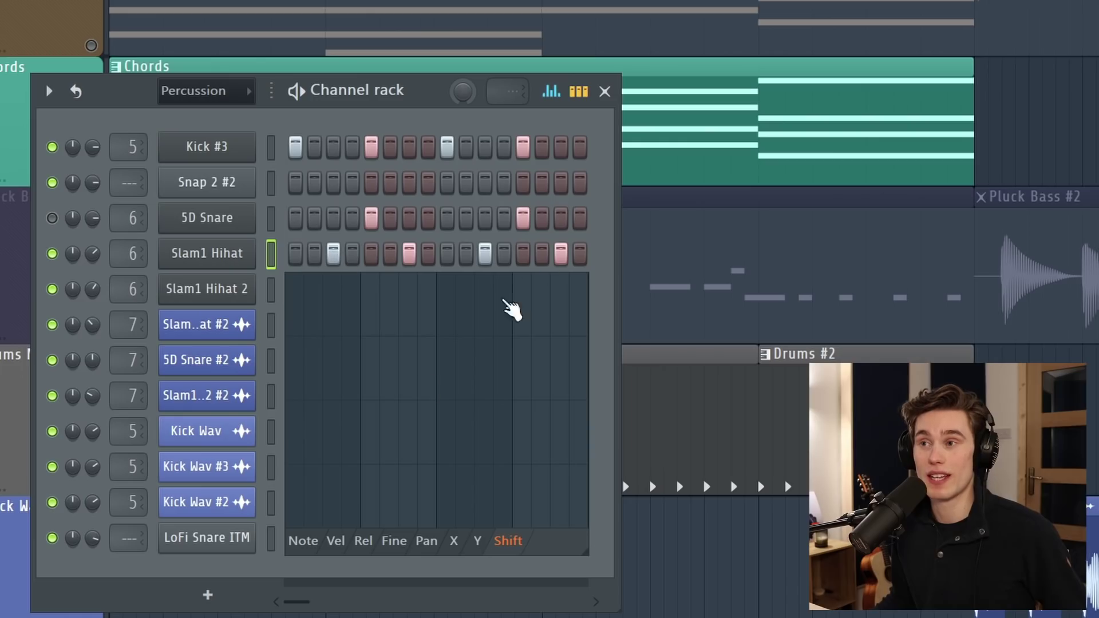
left_click_drag(334, 495, 338, 396)
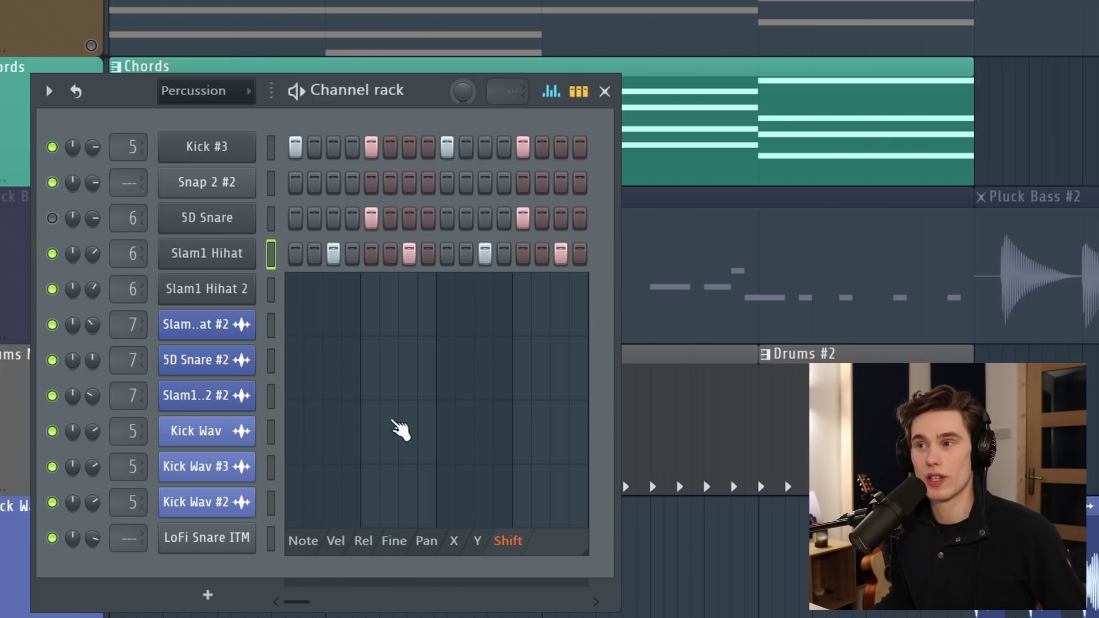
left_click(413, 408)
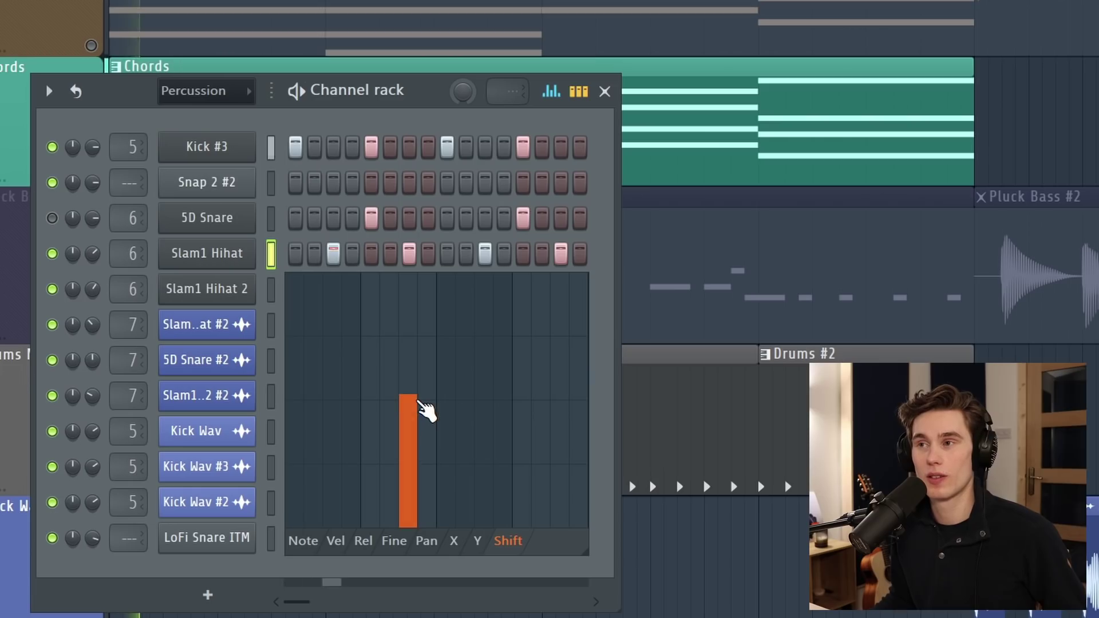
left_click_drag(424, 412, 416, 250)
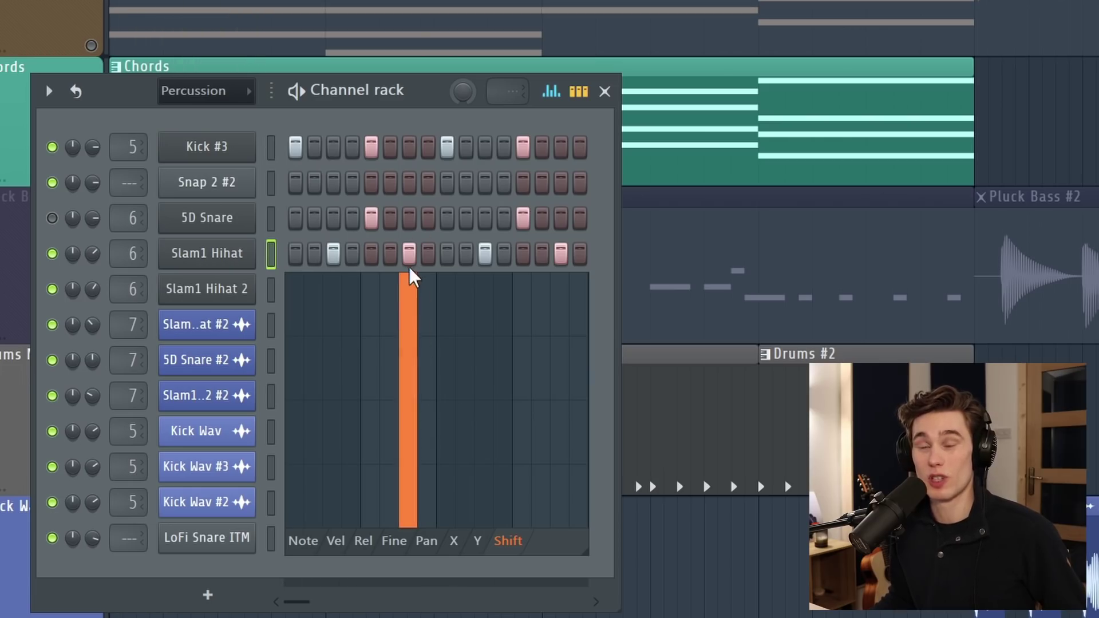
left_click_drag(417, 282, 417, 503)
left_click(560, 496)
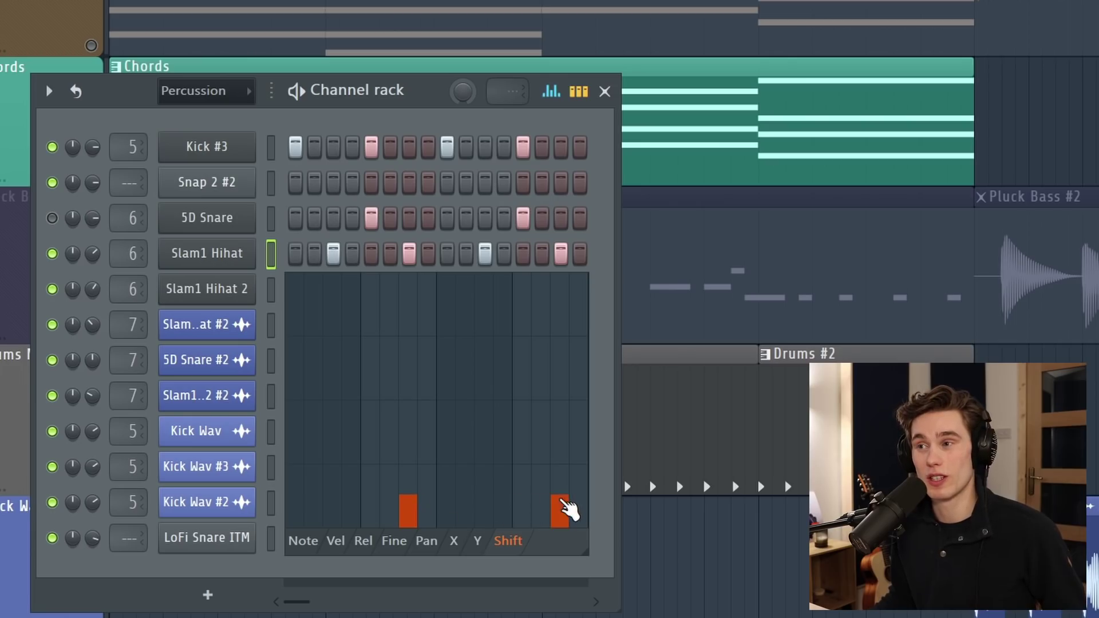
left_click(409, 506)
left_click(560, 507)
key("space")
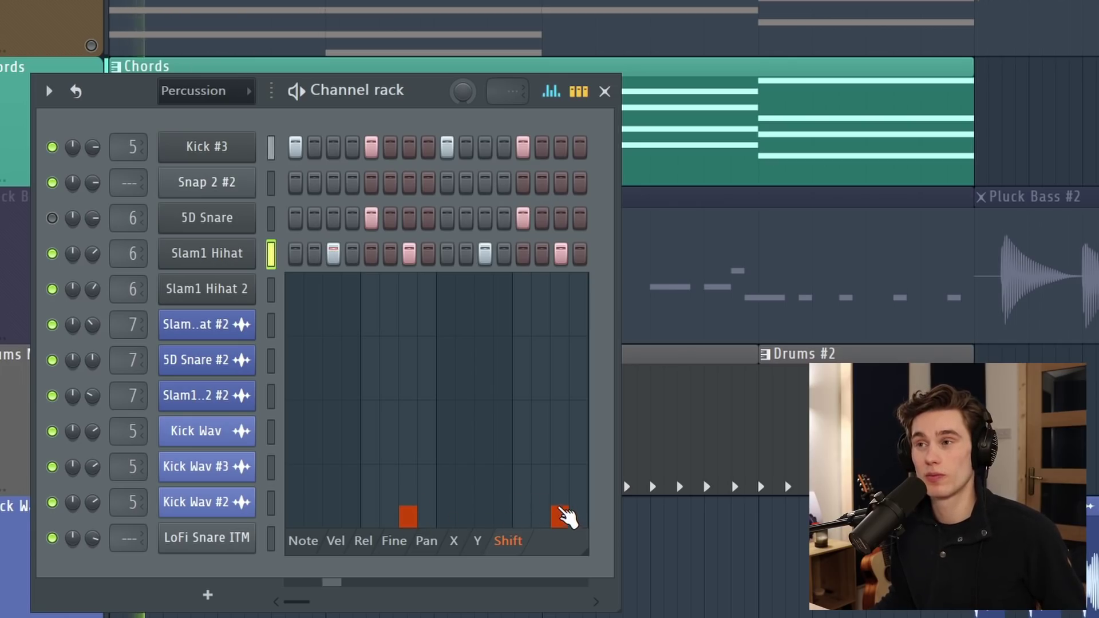
left_click_drag(560, 509, 424, 510)
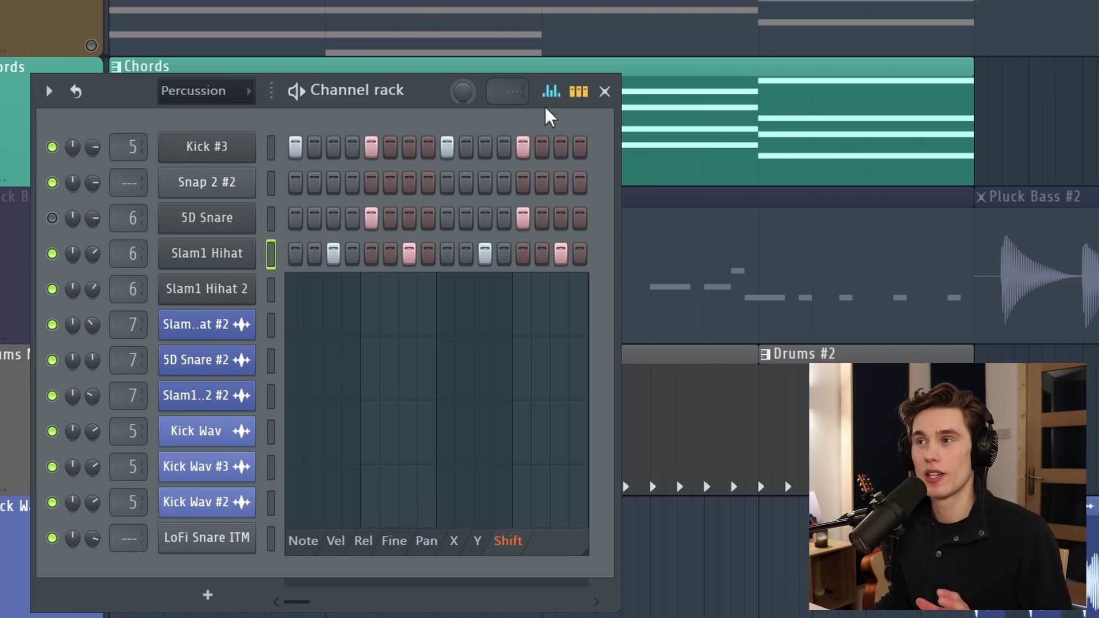
Set shifts on two hi-hat steps again, clear both, and close the channel rack.
left_click(335, 357)
left_click(556, 289)
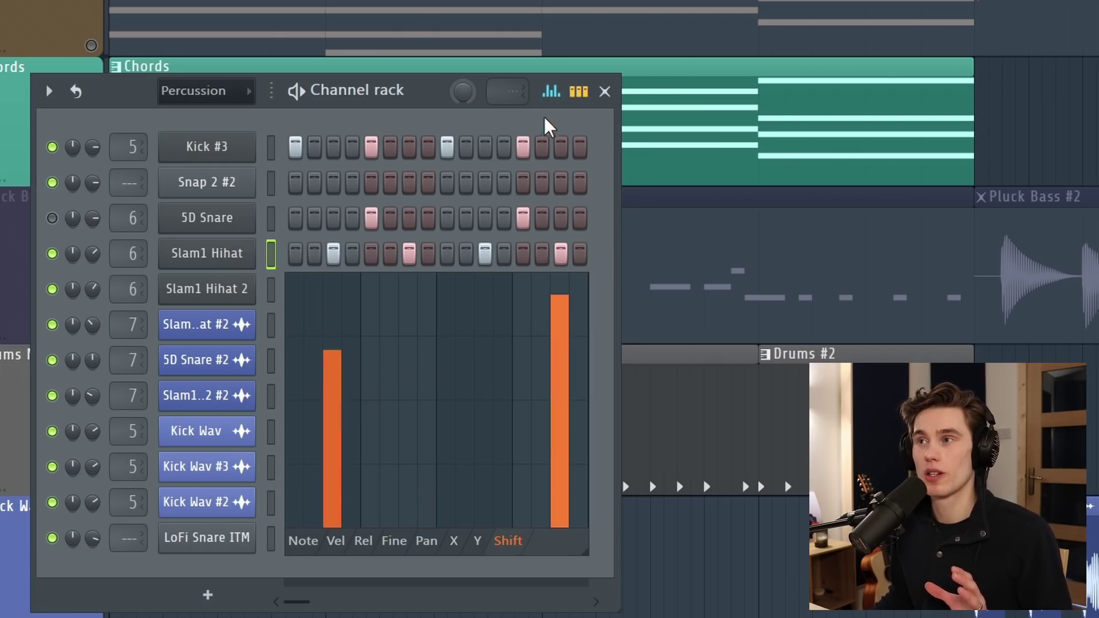
left_click(551, 92)
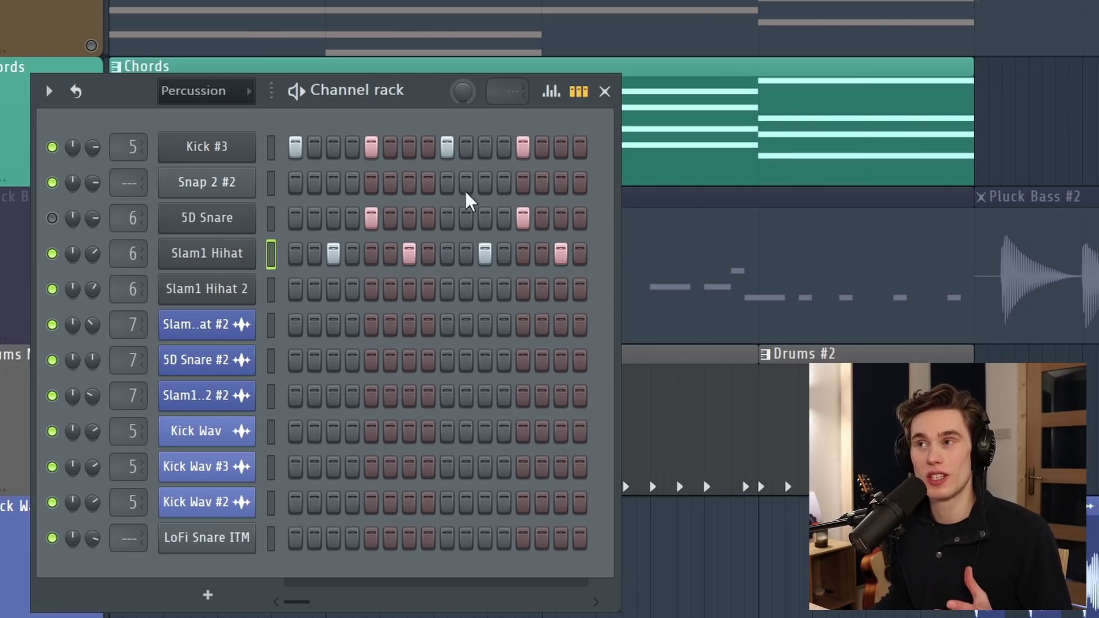
left_click(551, 91)
right_click(560, 401)
right_click(343, 486)
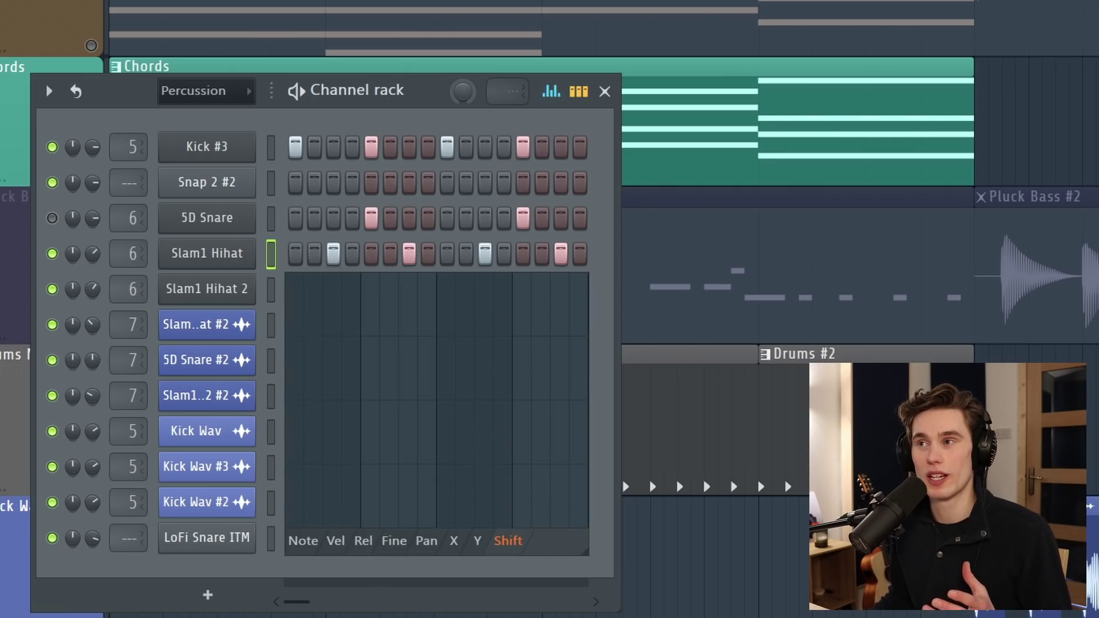
left_click(605, 92)
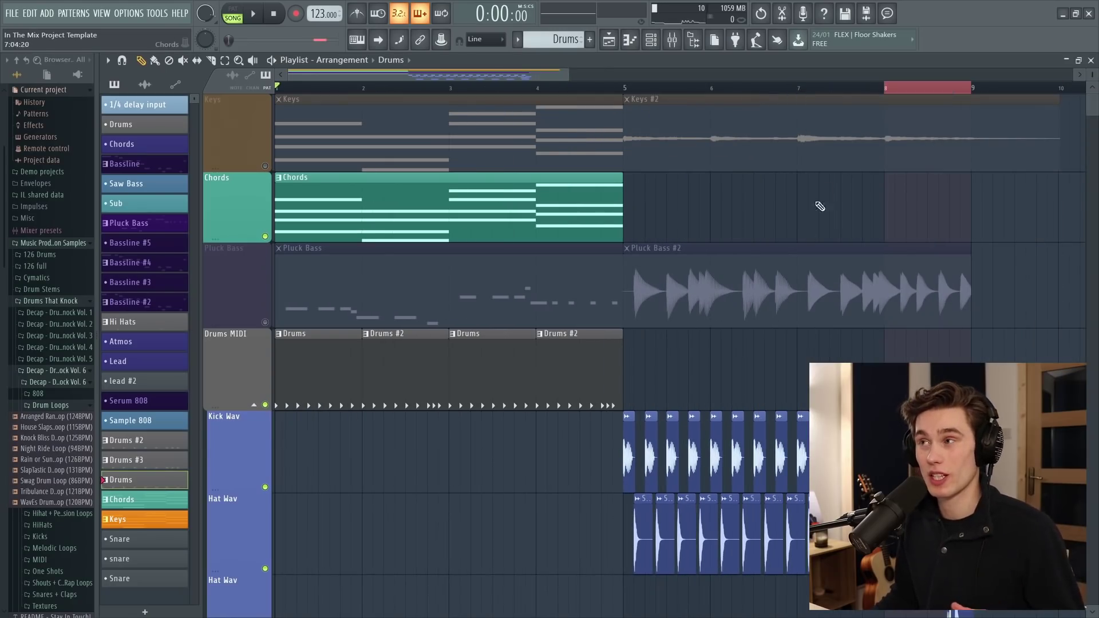
Zoom the playlist out and nudge the lone Hat Wav clip slightly later.
scroll(797, 94, "down", 2)
scroll(813, 172, "down", 1)
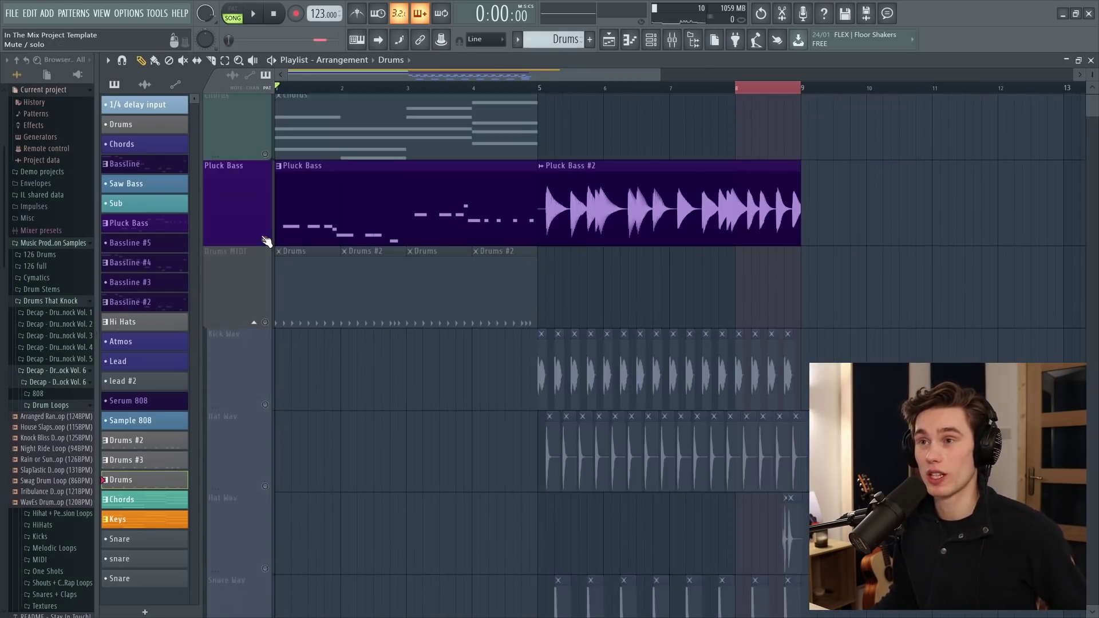
scroll(667, 256, "down", 5)
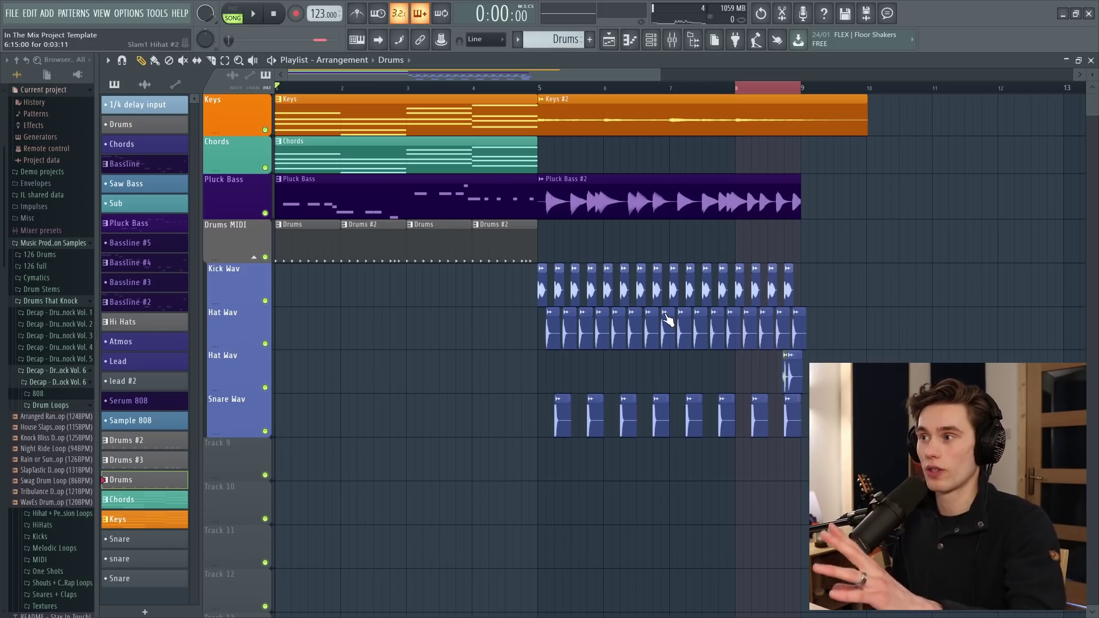
left_click_drag(783, 373, 786, 378)
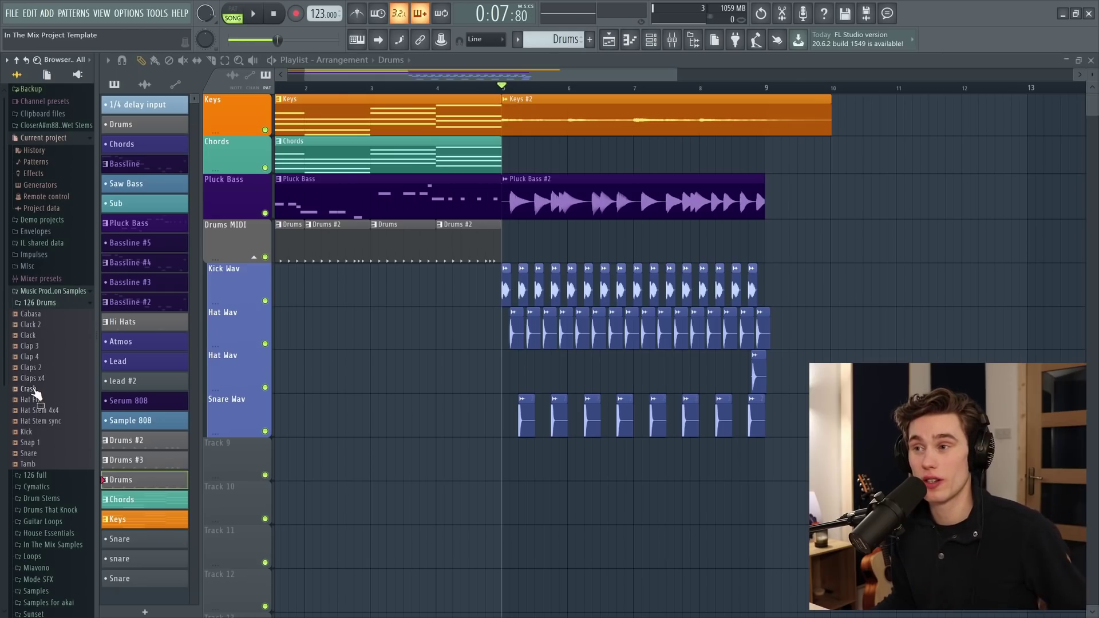
Drop the Crash sample onto Track 9 at bar 5 and audition it.
left_click_drag(34, 391, 522, 464)
key("space")
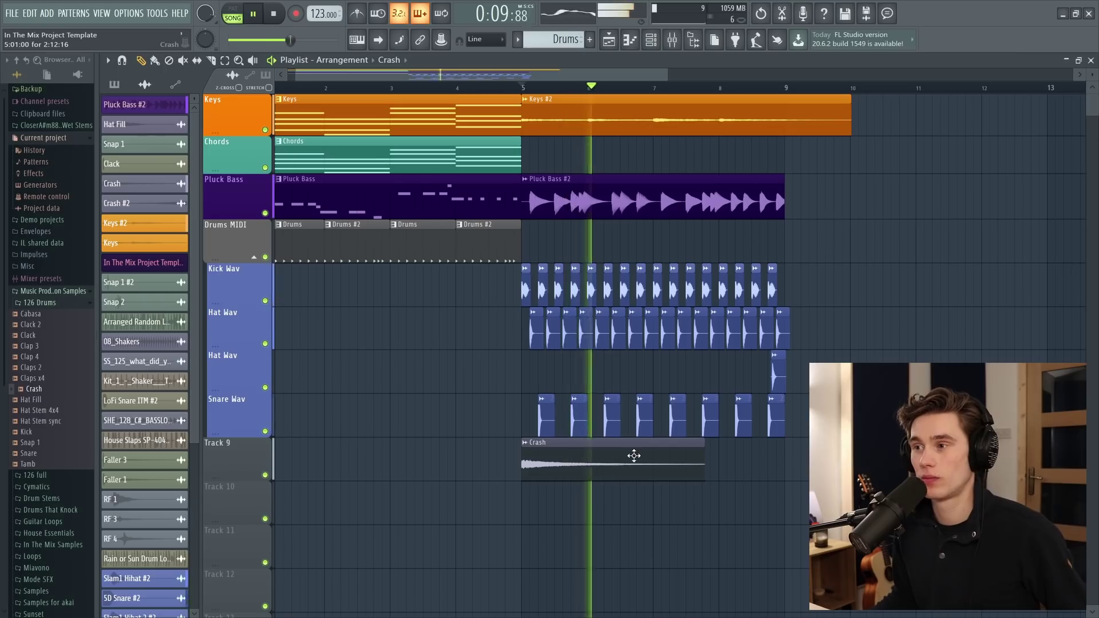
key("space")
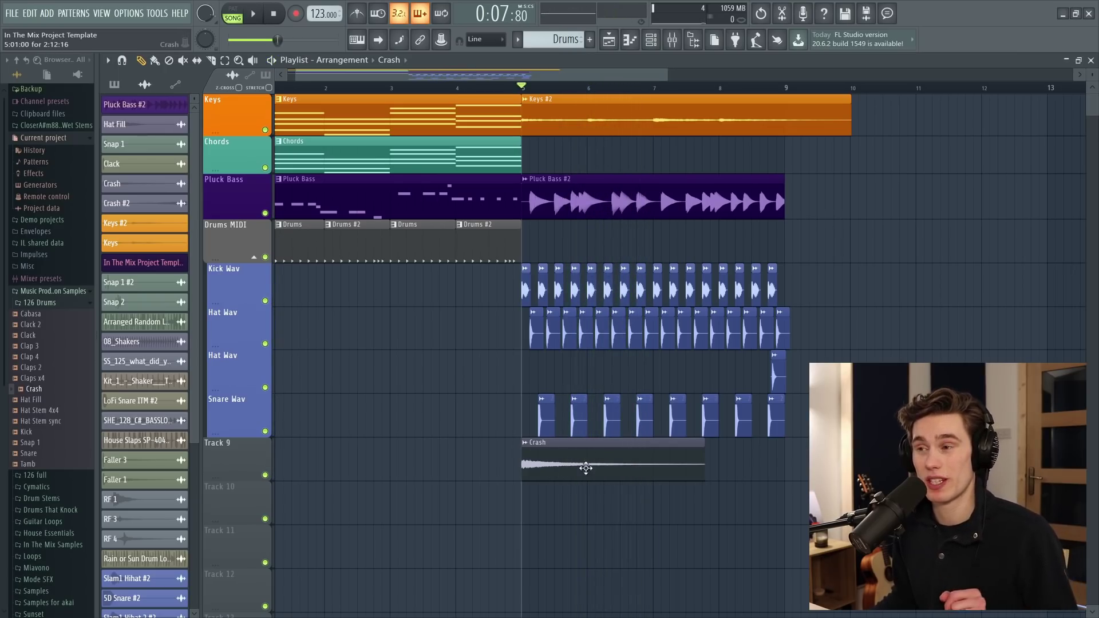
Paint a second Crash clip on Track 10 at bar 5 and bring up its clip options.
left_click(573, 455)
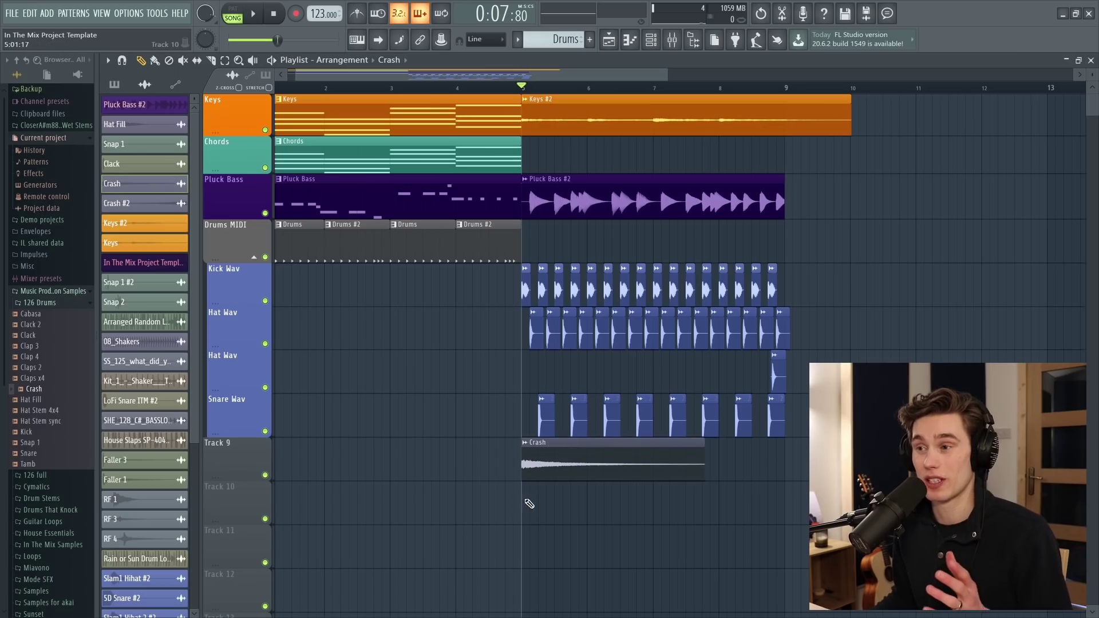
left_click(530, 503)
scroll(529, 504, "down", 3)
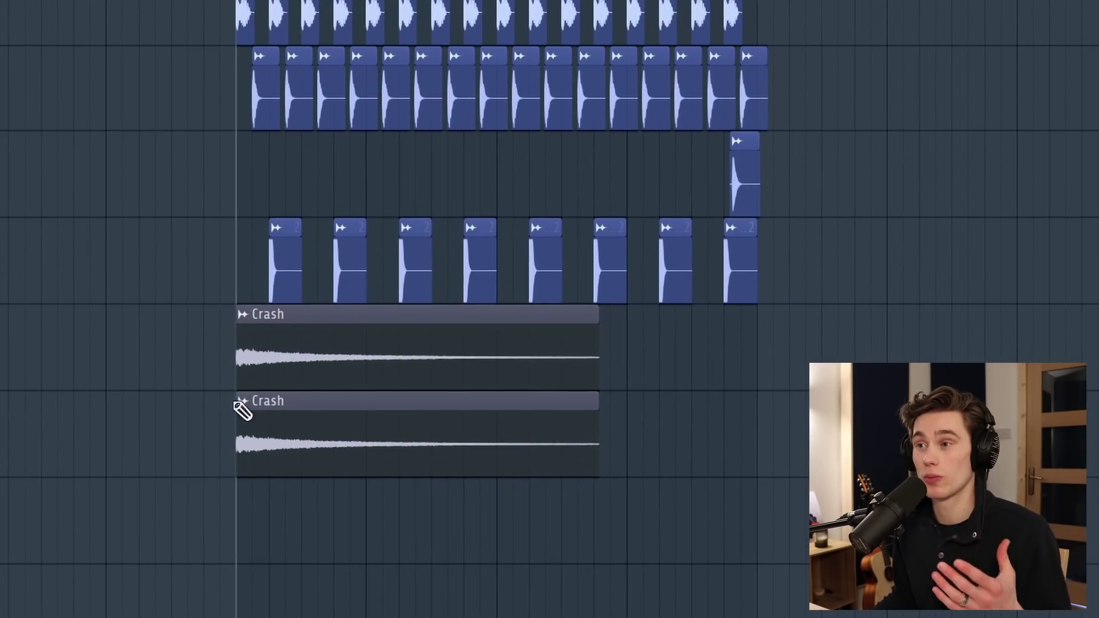
scroll(257, 410, "up", 2)
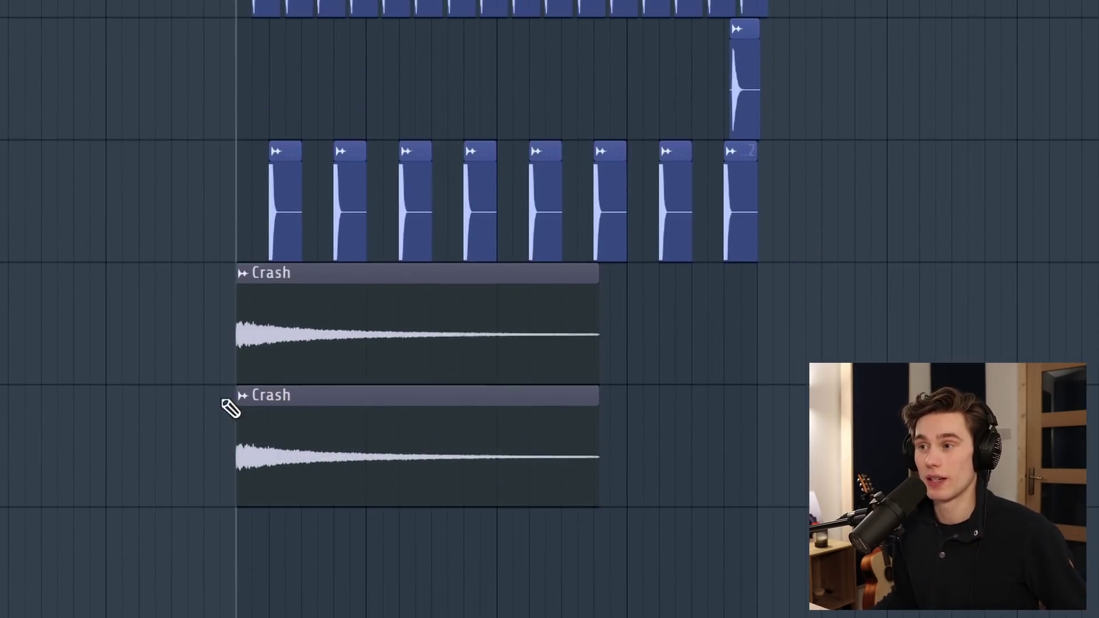
scroll(231, 409, "up", 3)
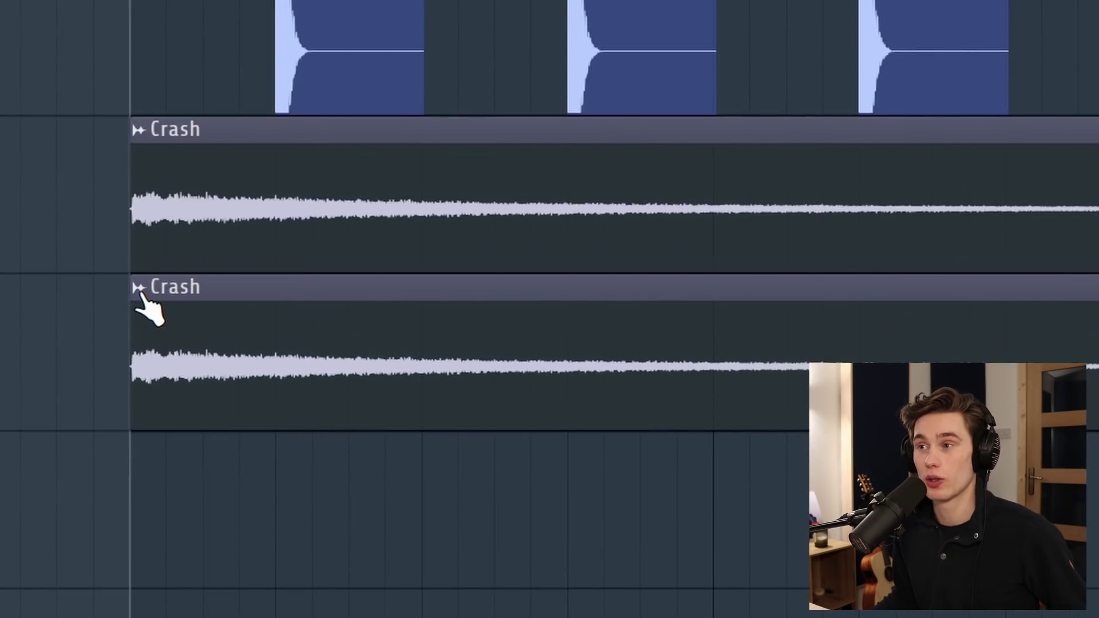
right_click(140, 289)
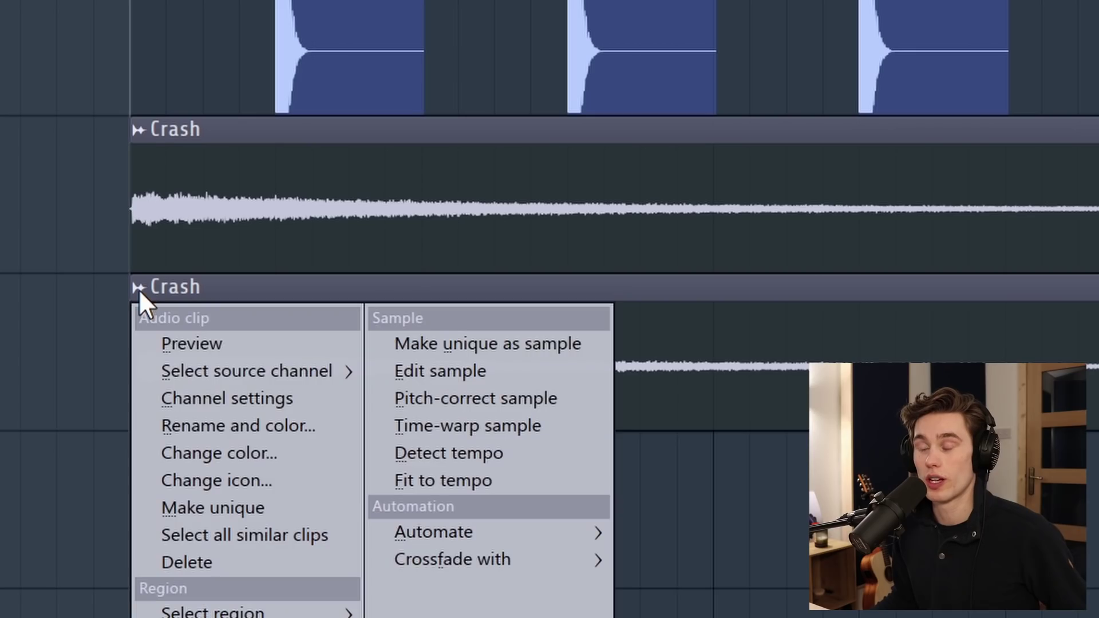
Make the lower Crash unique as Crash #3 and reverse its sample.
left_click(222, 507)
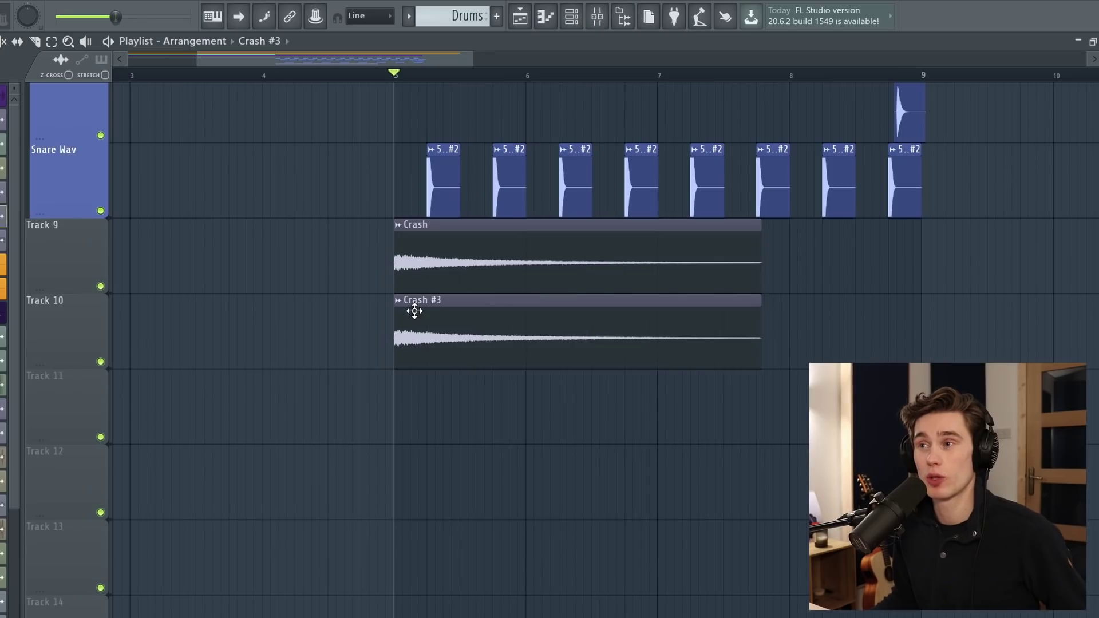
double_click(414, 311)
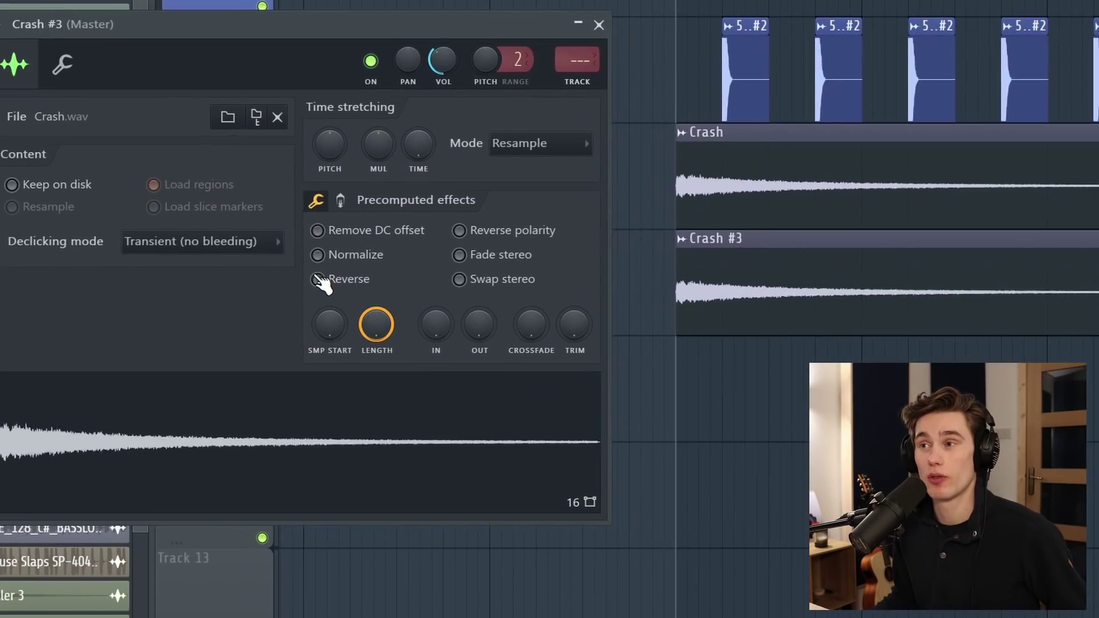
left_click(139, 329)
left_click(457, 34)
Move Crash #3 later so its swell ends with the drums, deleting the stray copy.
left_click_drag(908, 266, 1098, 279)
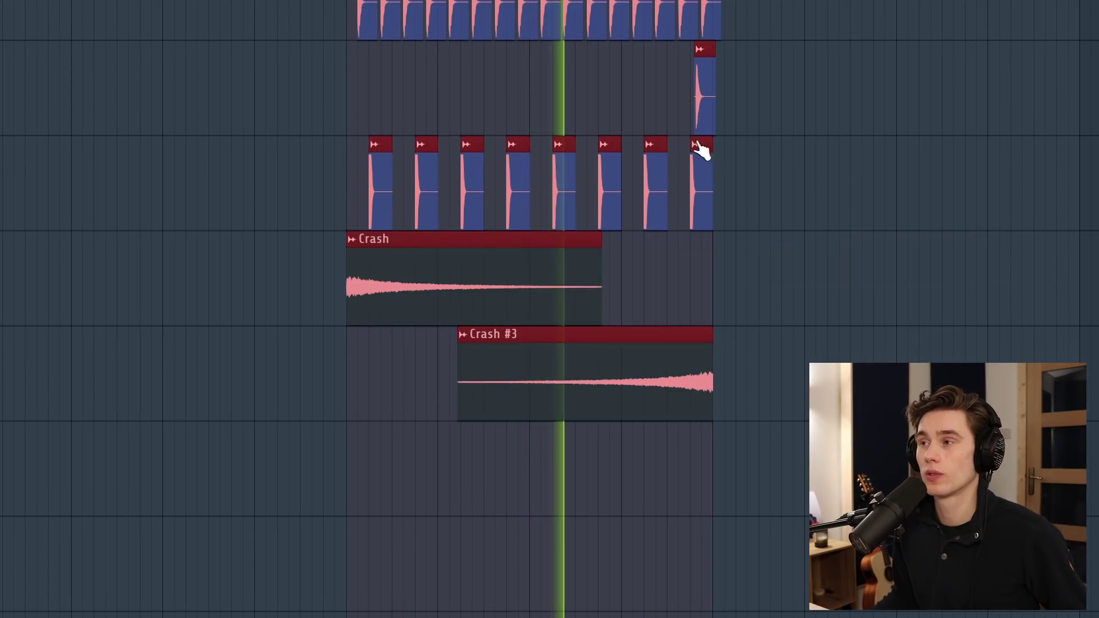
left_click(818, 269)
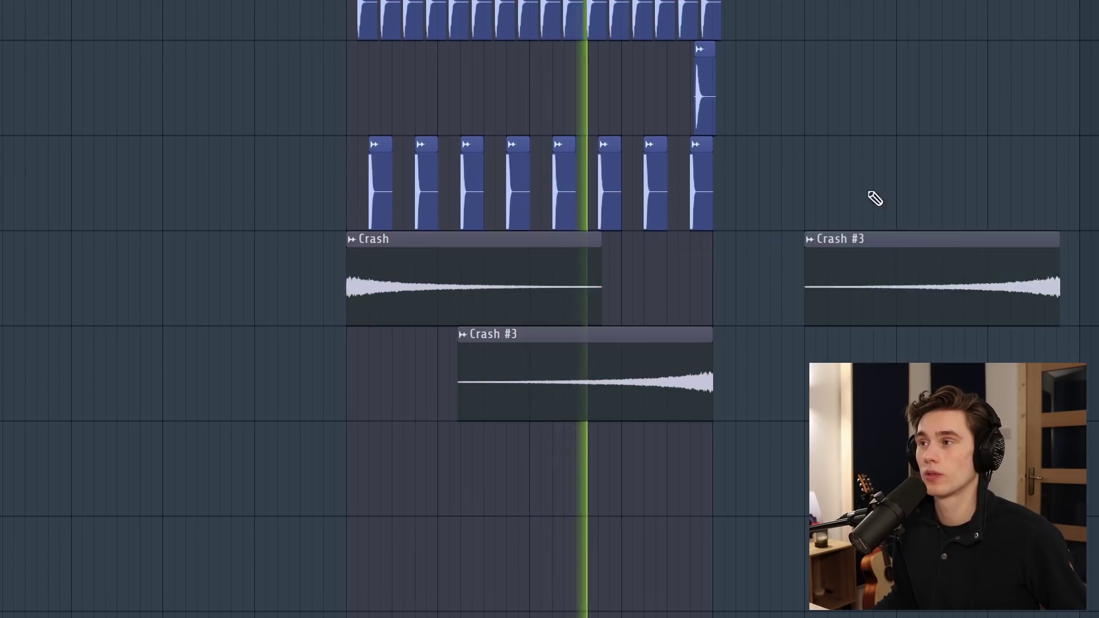
right_click(824, 240)
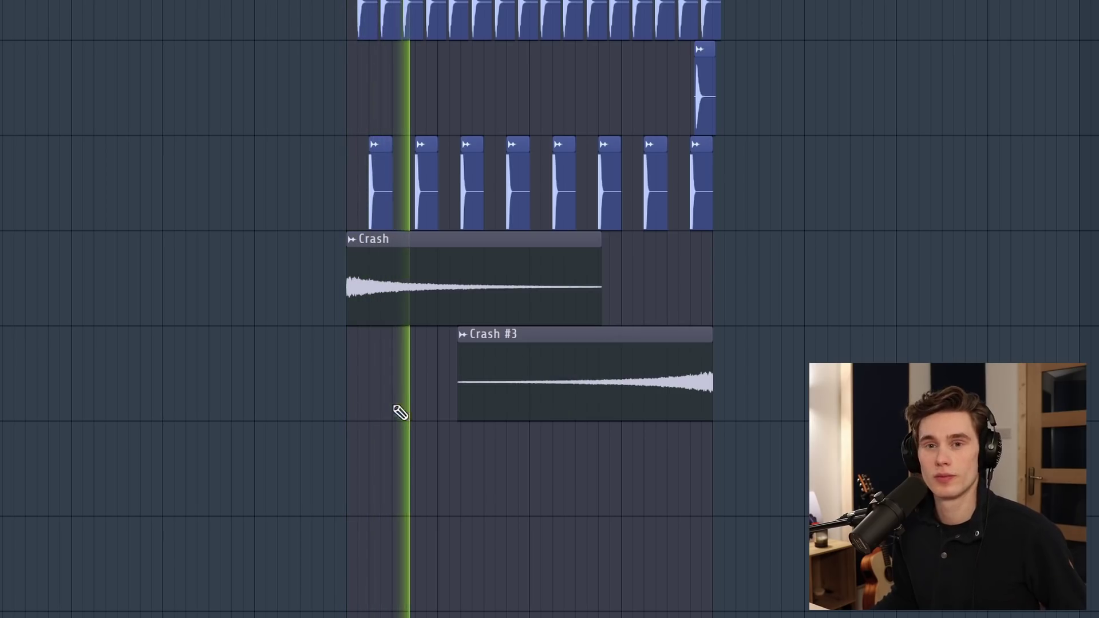
key("space")
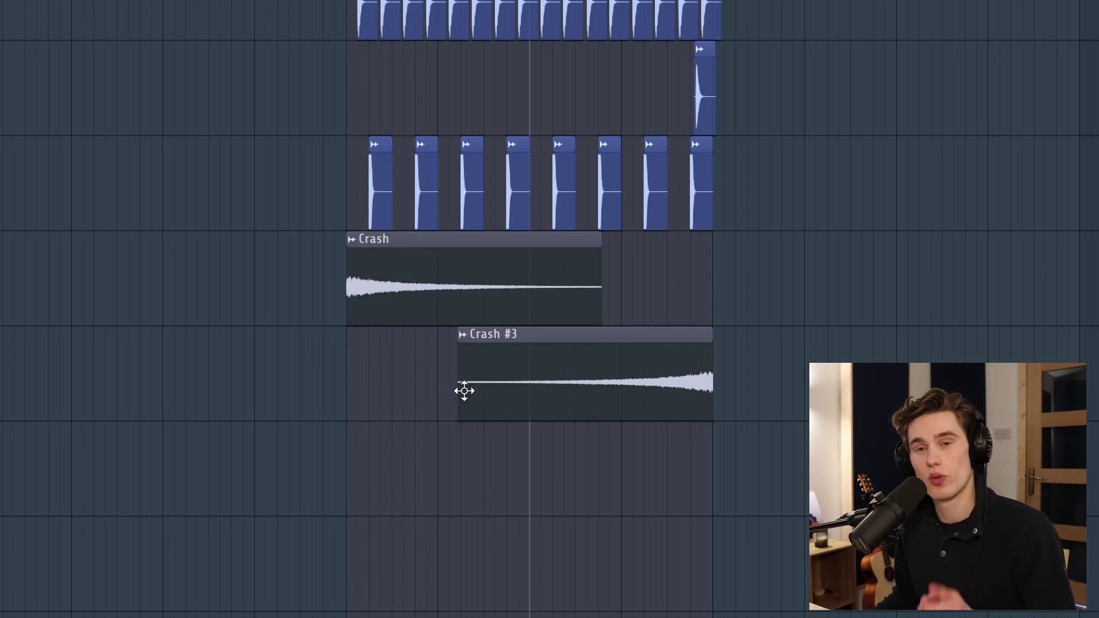